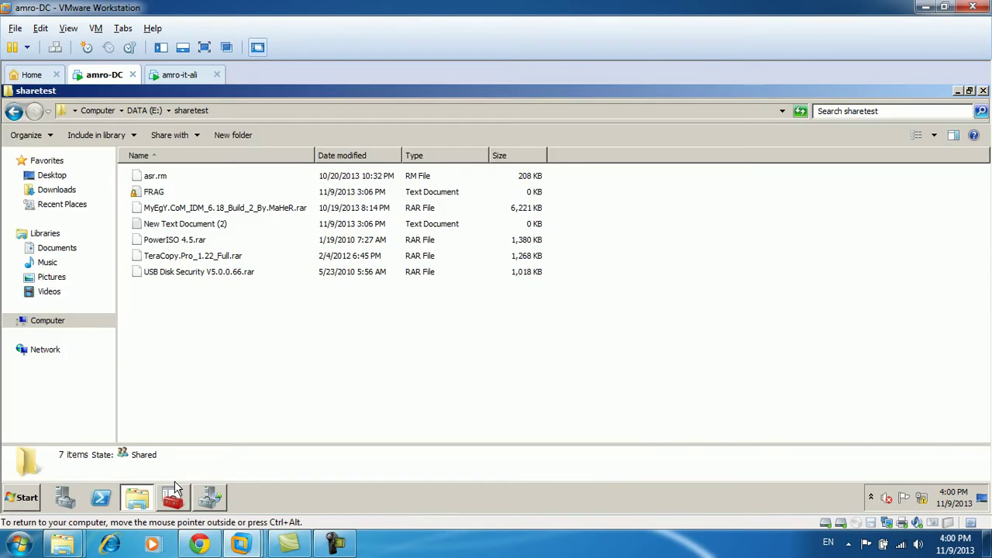
# Permanently delete all five shared folders on DATA (E:), continuing past each sharing warning.
pyautogui.moveTo(395, 388); pyautogui.dragTo(213, 317)
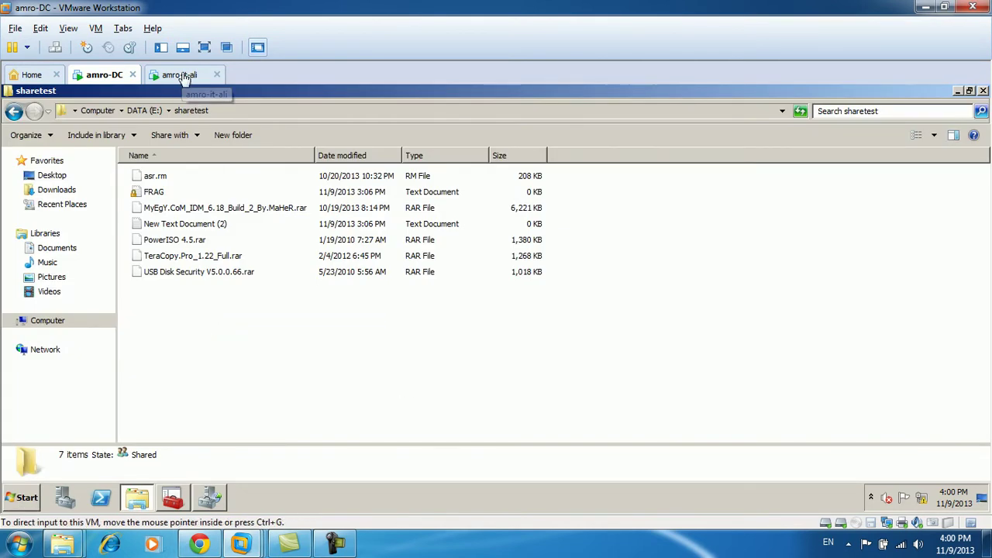
pyautogui.click(142, 111)
pyautogui.moveTo(251, 302); pyautogui.dragTo(117, 175)
pyautogui.hotkey('shift', 'Delete')
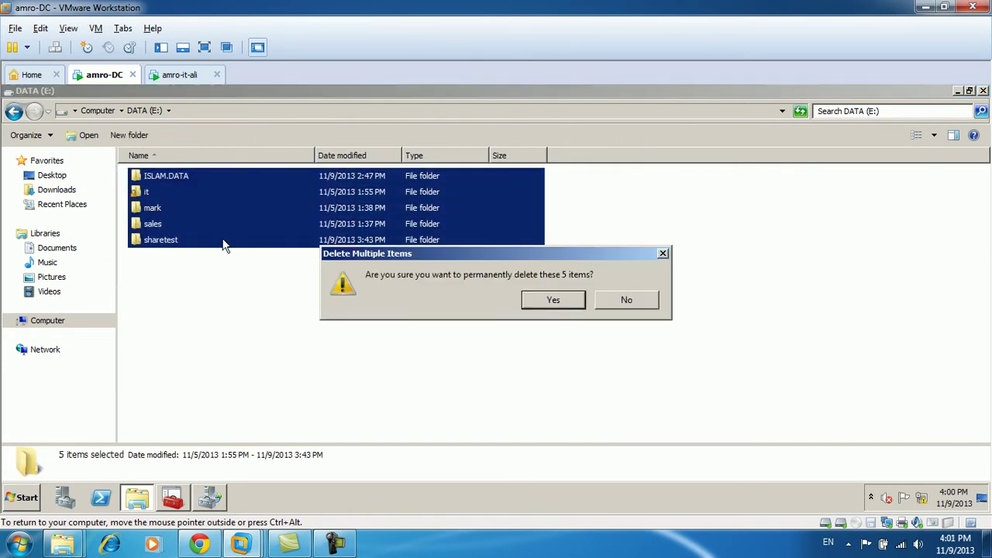
pyautogui.press('Return')
pyautogui.press('Return')
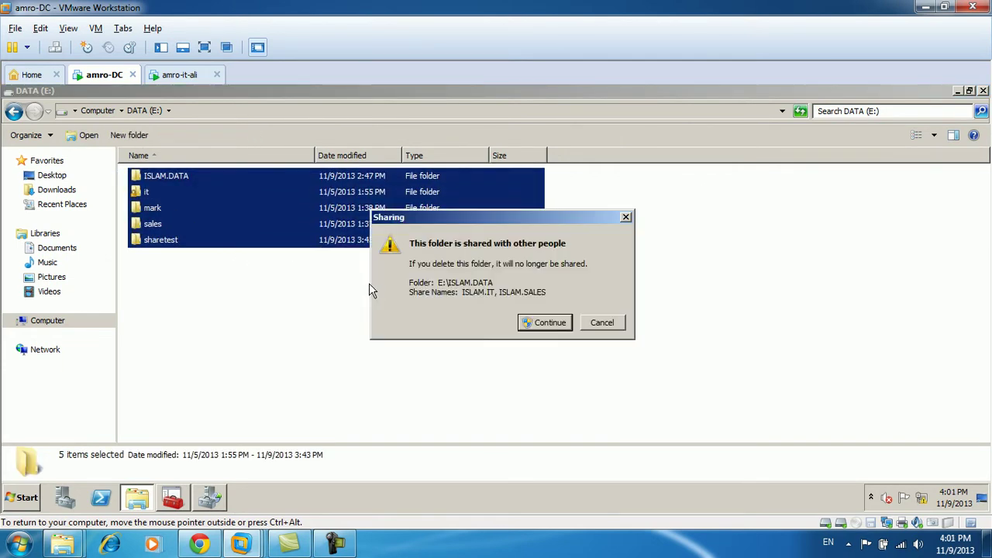
pyautogui.click(545, 324)
pyautogui.click(545, 324)
pyautogui.click(545, 325)
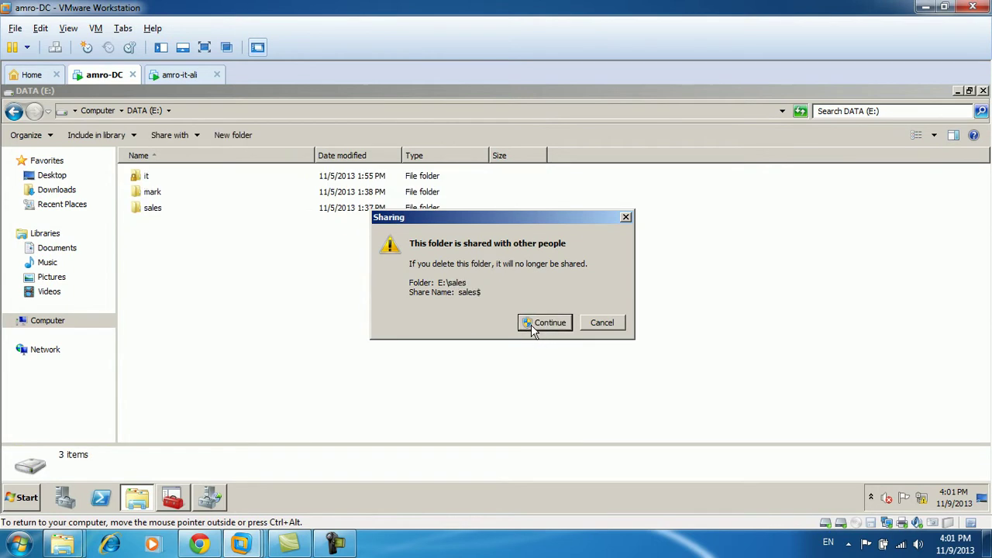
pyautogui.click(545, 325)
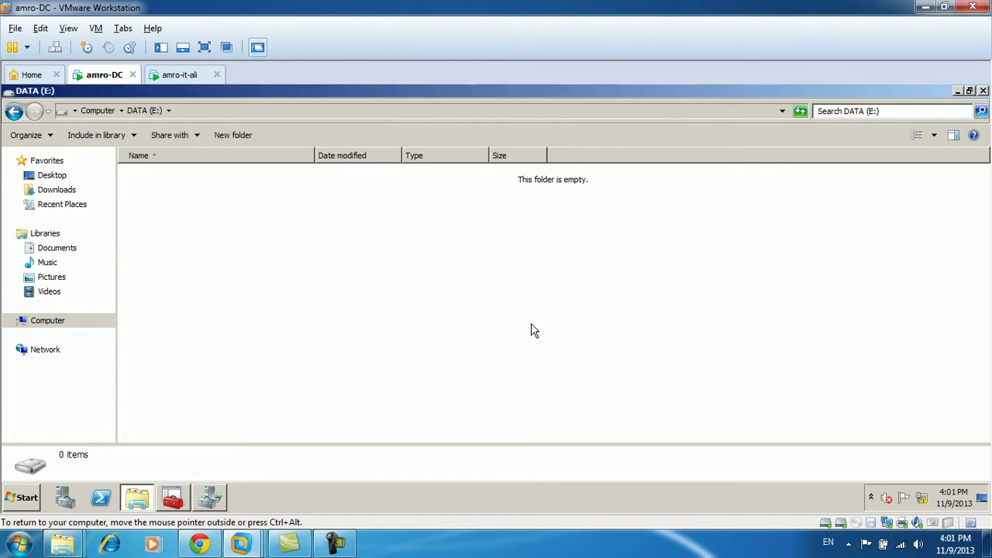
pyautogui.click(92, 110)
# On amro-it-ali, browse the \\dc server's shares from Start search, then close the listing.
pyautogui.doubleClick(192, 184)
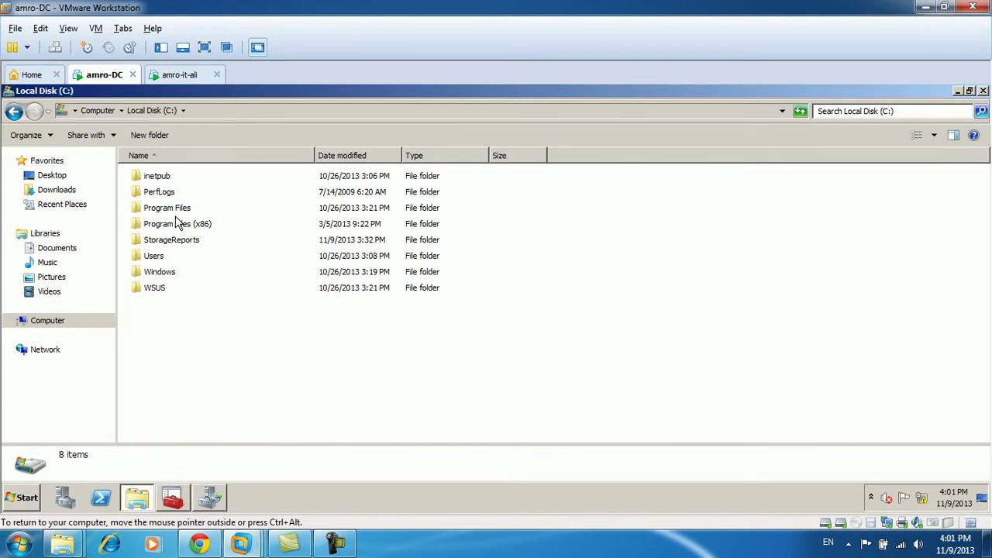
pyautogui.click(179, 74)
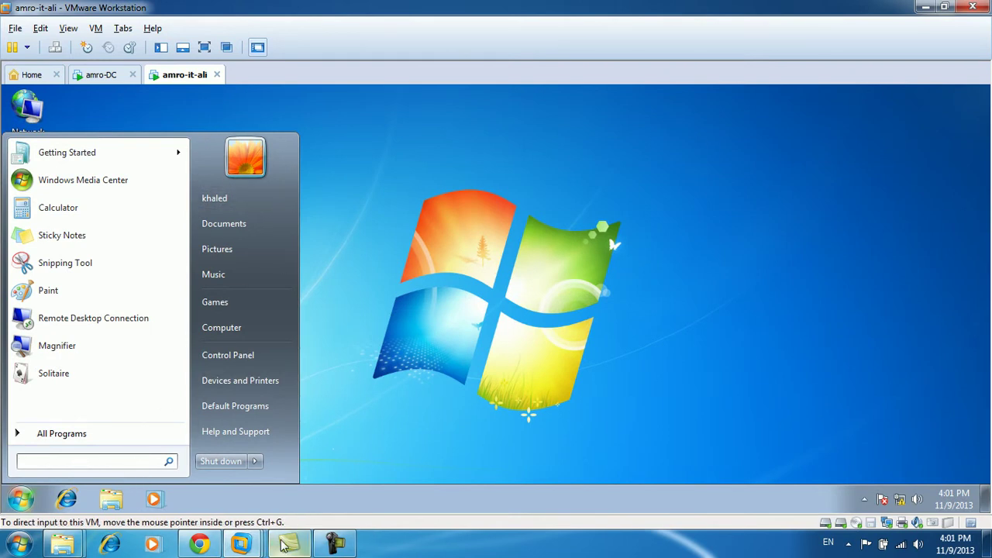
pyautogui.click(59, 462)
pyautogui.write('\\\\dc')
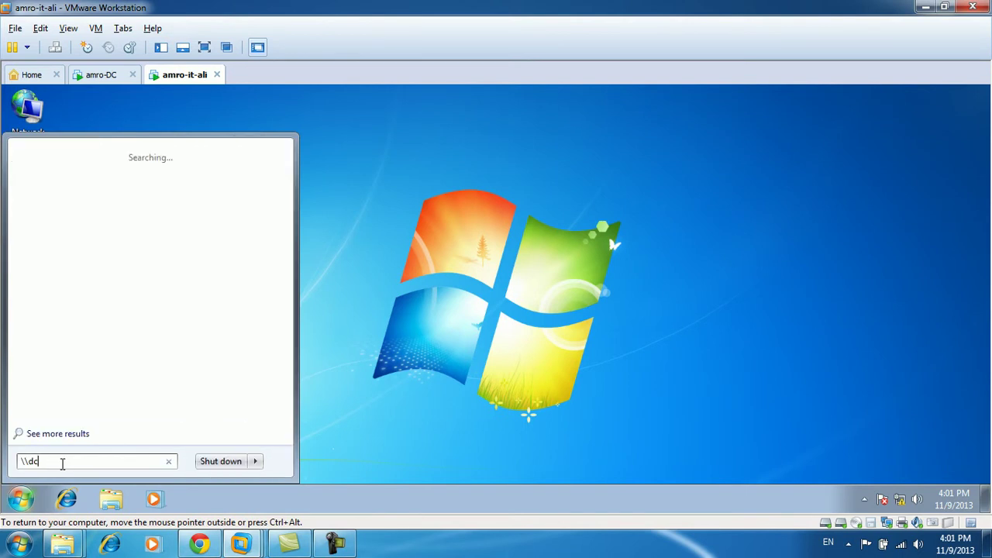
pyautogui.press('Return')
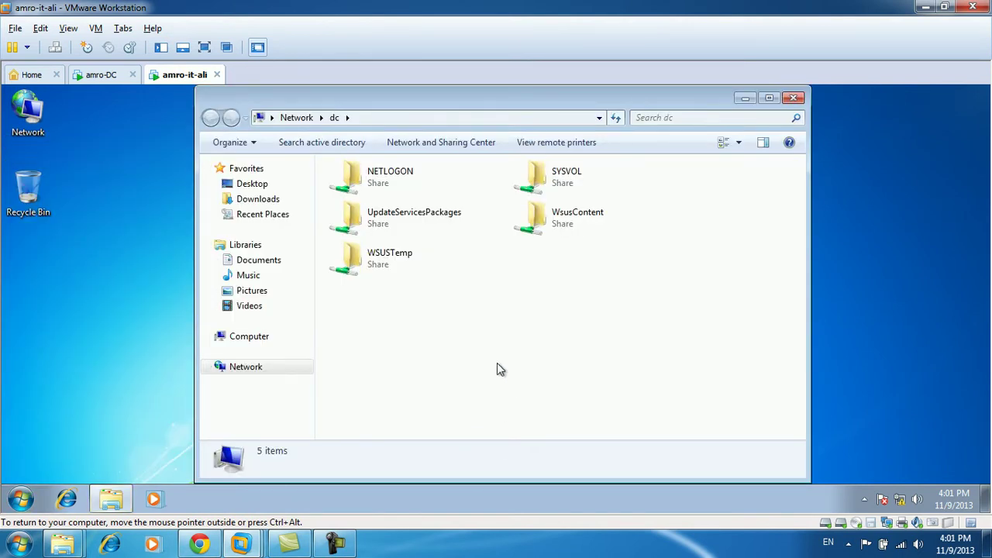
pyautogui.click(795, 104)
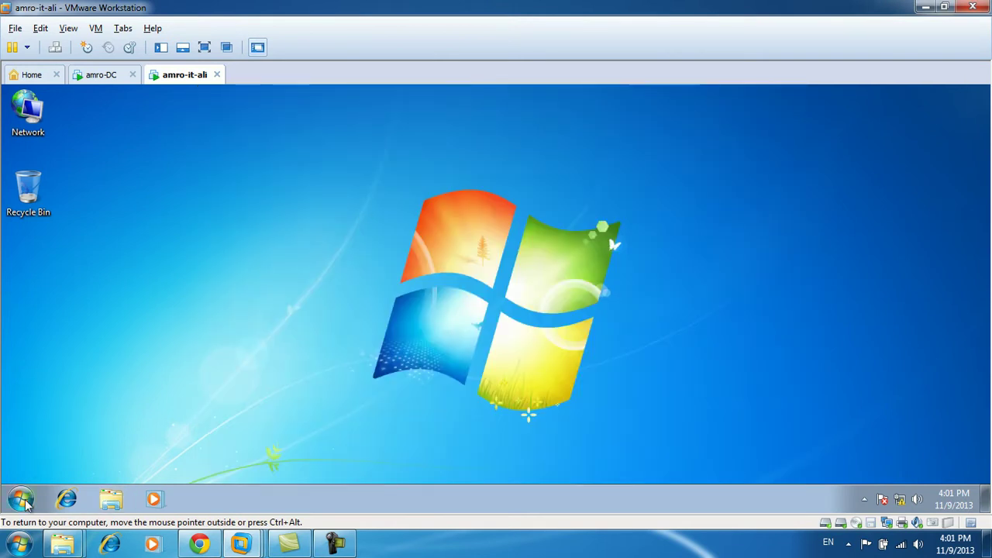
# Disconnect the unavailable Z: network drive on amro-it-ali, then return to amro-DC.
pyautogui.click(21, 498)
pyautogui.click(246, 328)
pyautogui.doubleClick(382, 317)
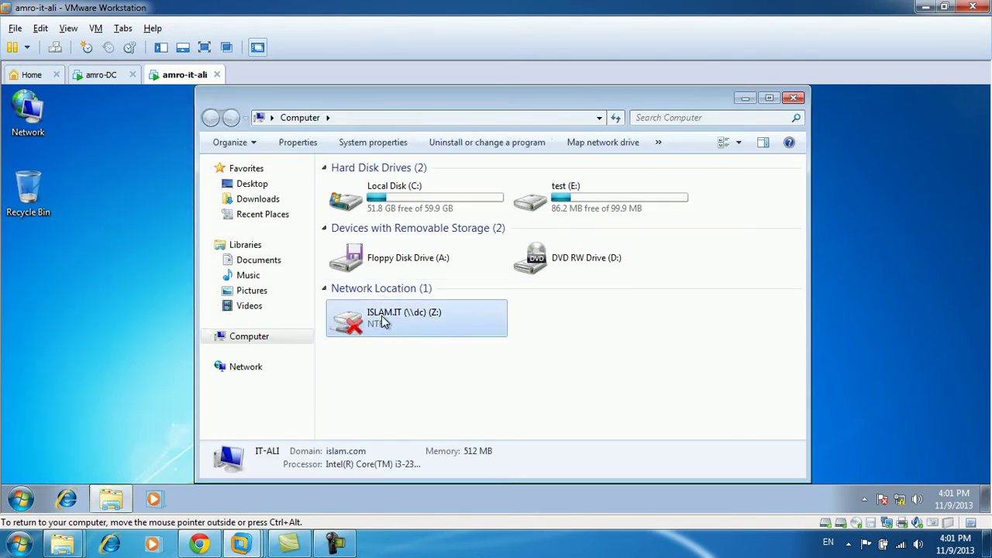
pyautogui.click(580, 304)
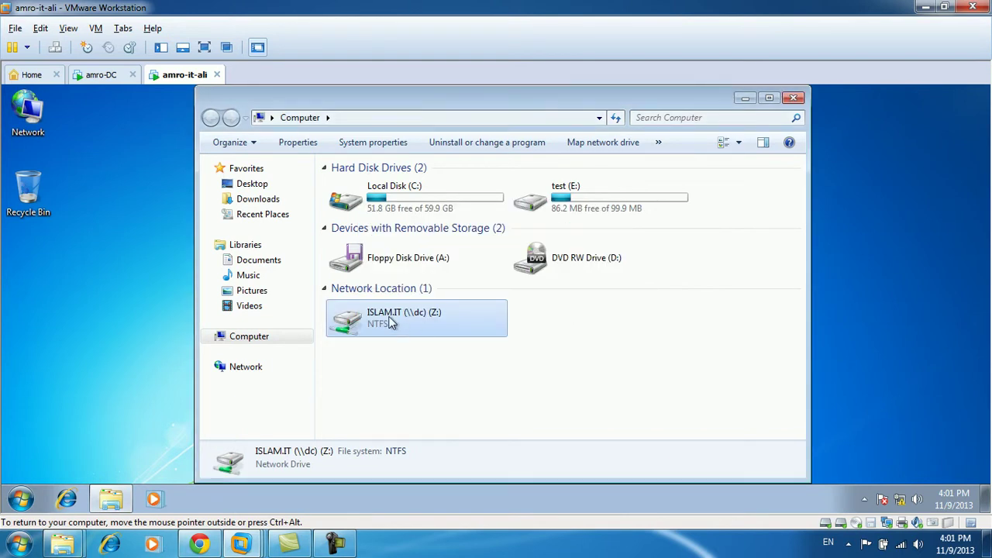
pyautogui.rightClick(391, 319)
pyautogui.click(364, 317)
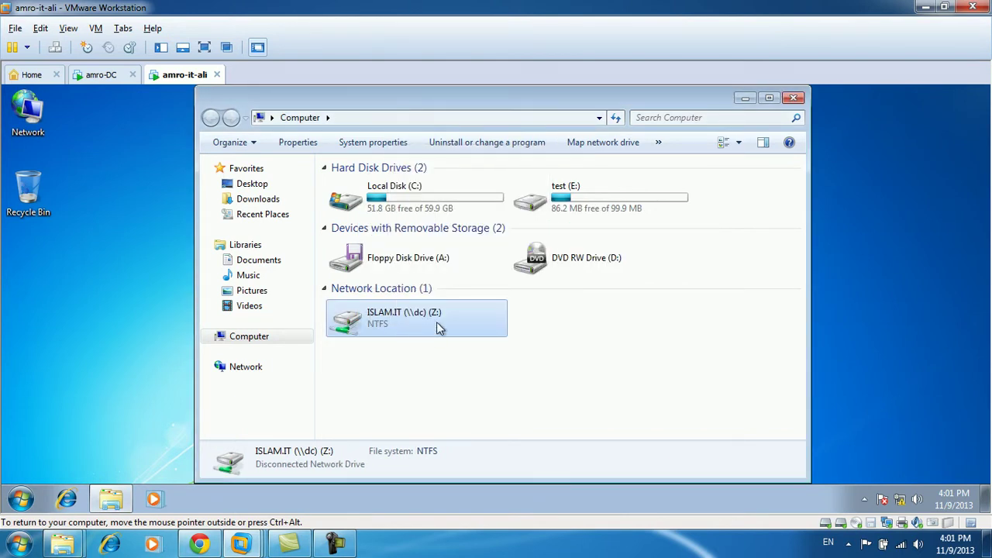
pyautogui.rightClick(411, 324)
pyautogui.click(456, 212)
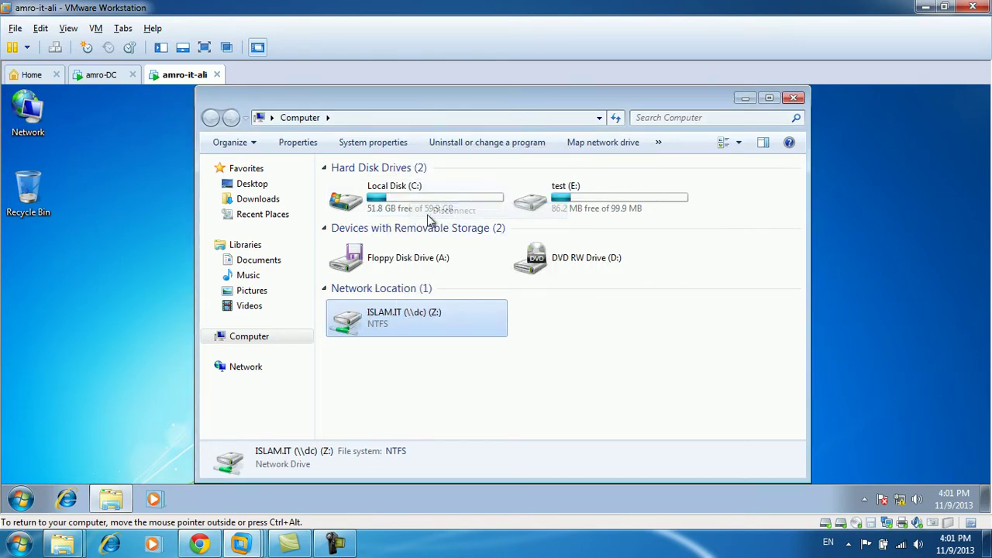
pyautogui.click(101, 75)
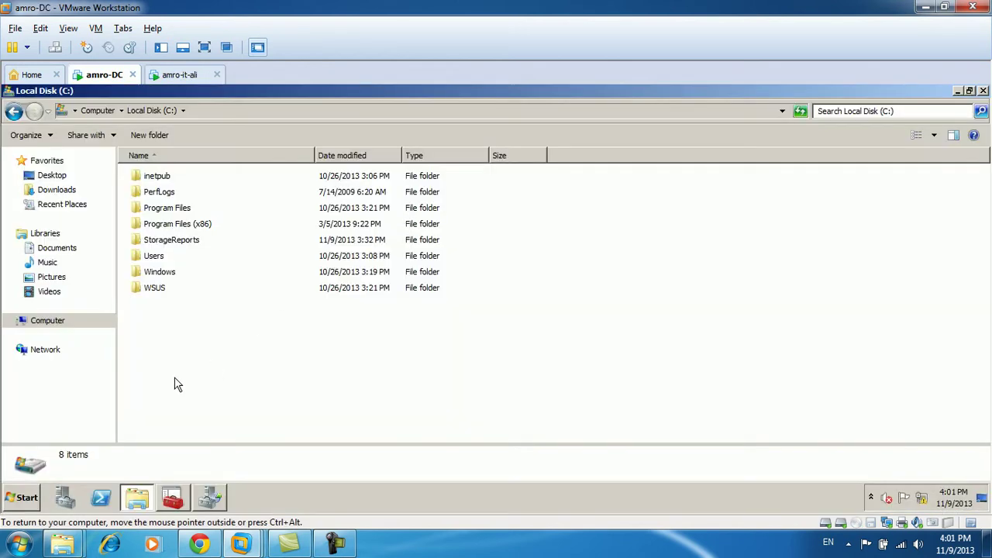
# In the client user's Profile, clear the Z: home folder path and switch to Local path.
pyautogui.click(172, 498)
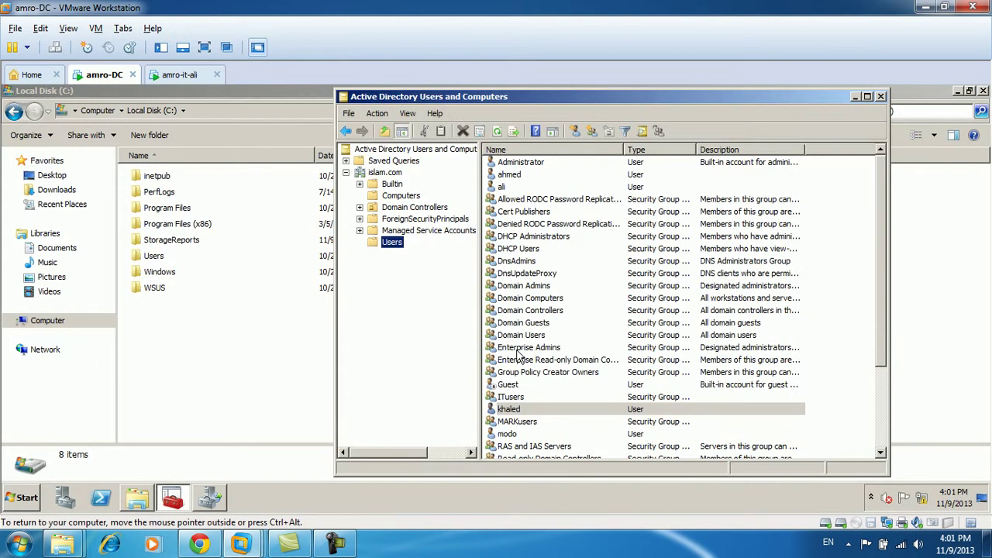
pyautogui.click(537, 412)
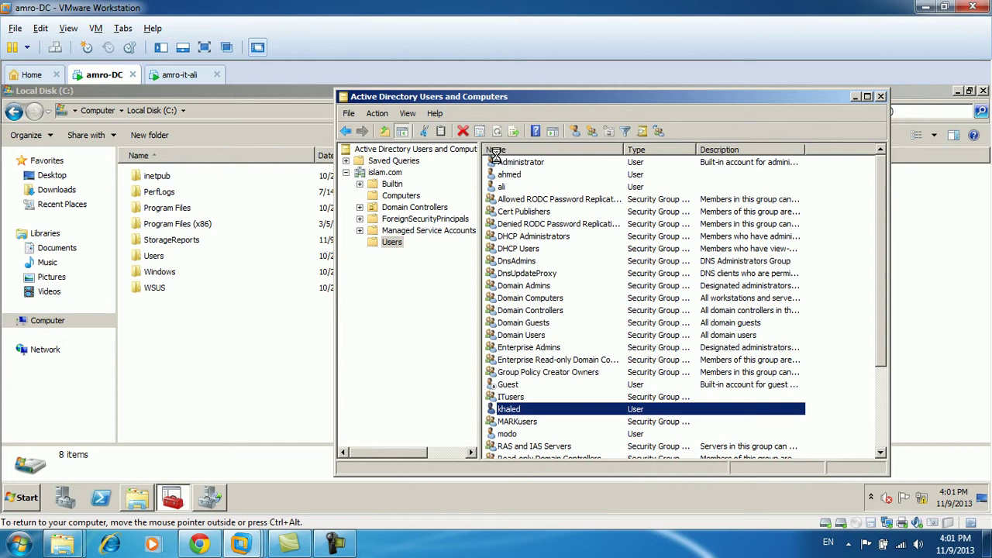
pyautogui.press('Return')
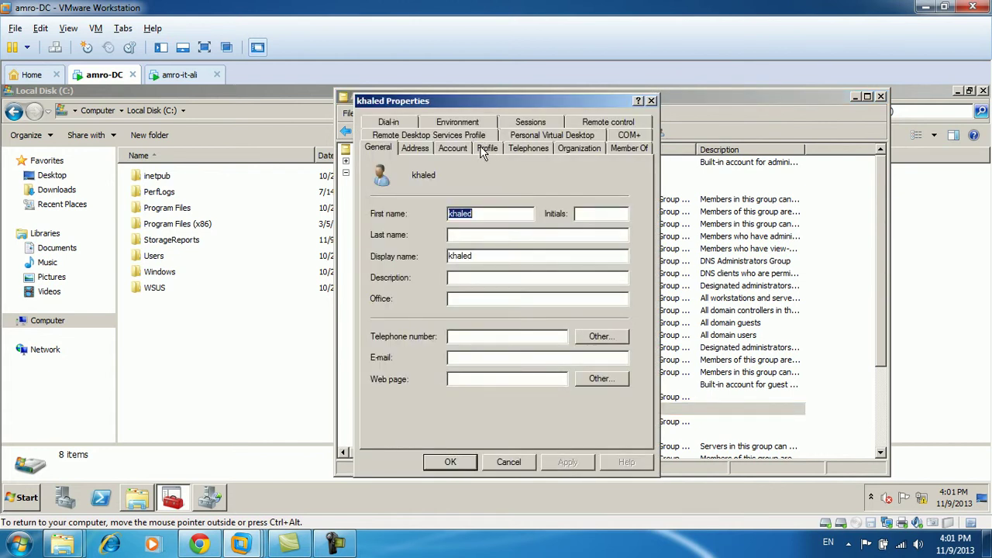
pyautogui.click(487, 149)
pyautogui.moveTo(570, 279); pyautogui.dragTo(434, 264)
pyautogui.press('BackSpace')
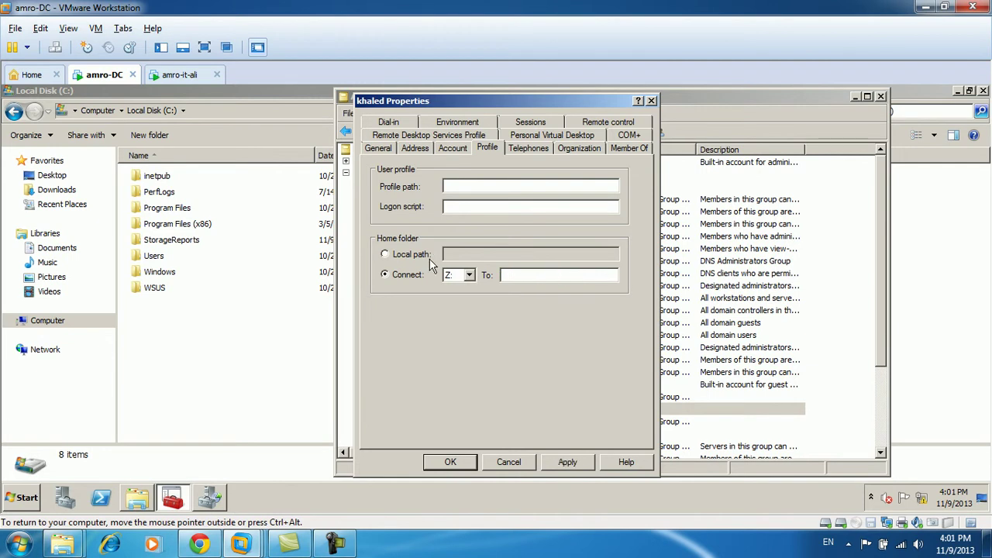
pyautogui.click(568, 462)
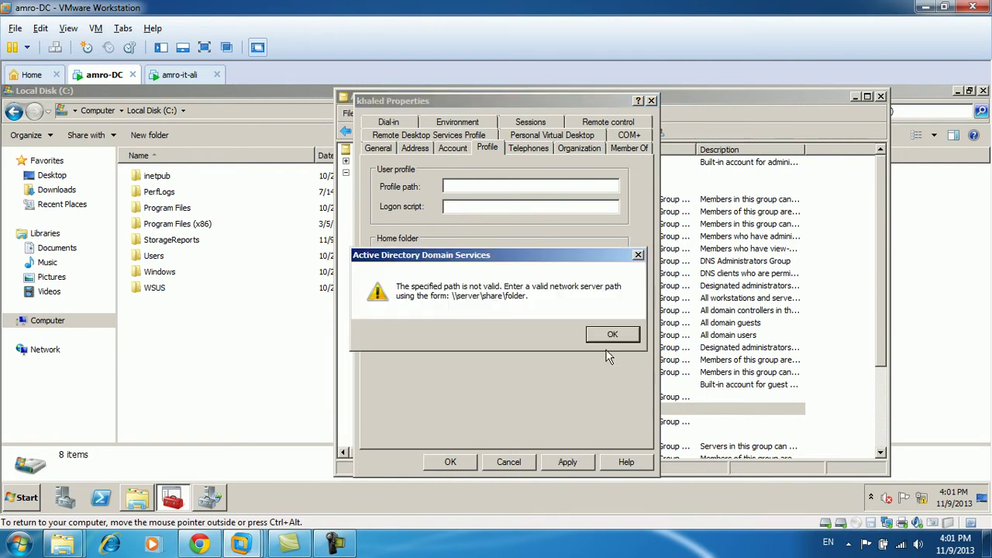
pyautogui.click(608, 344)
pyautogui.click(397, 256)
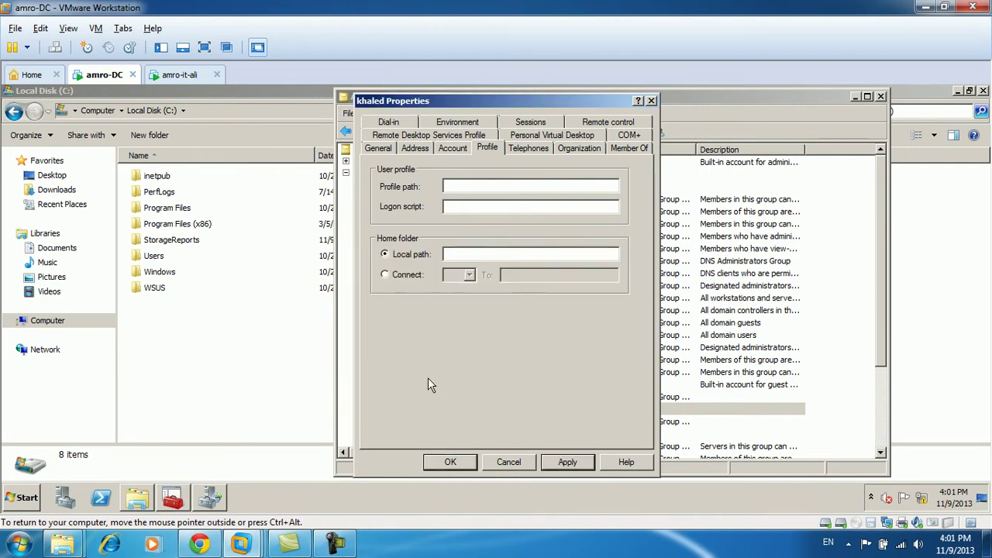
pyautogui.click(568, 462)
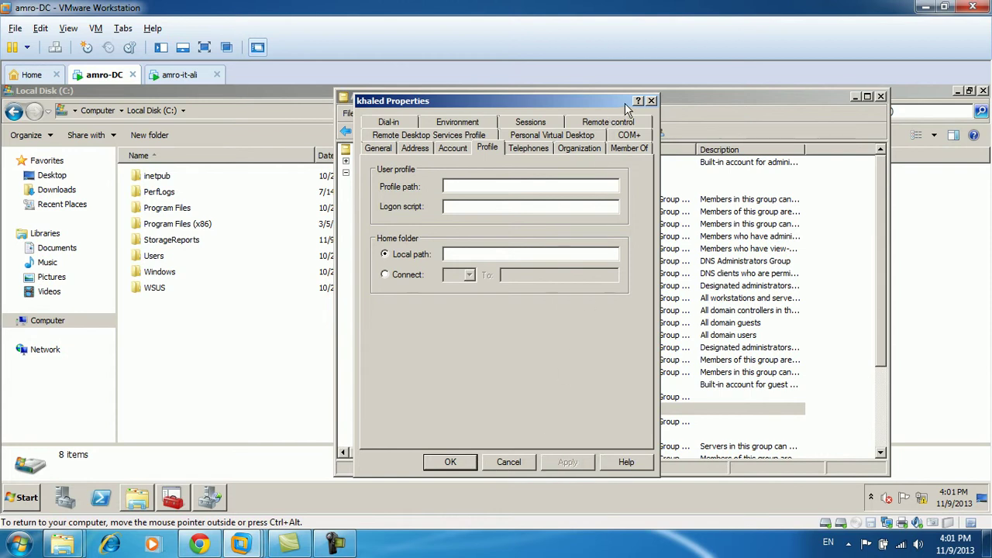
pyautogui.click(233, 394)
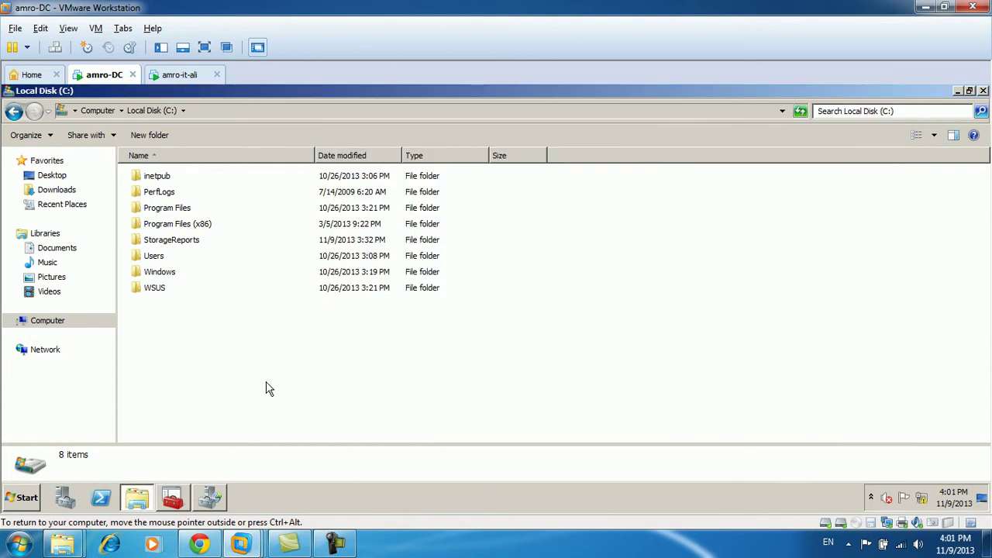
# Create a folder named islam.data on the DATA (E:) drive and open it.
pyautogui.click(101, 111)
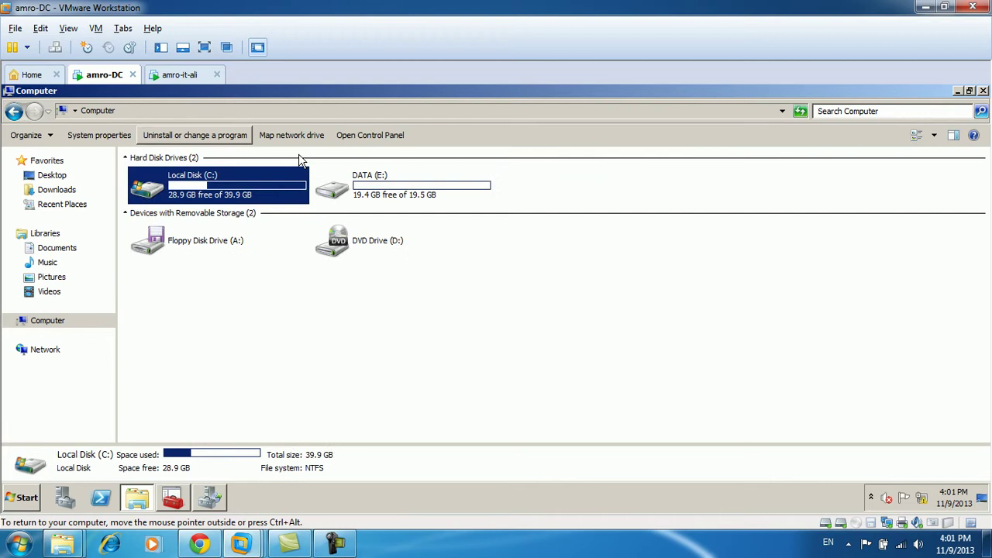
pyautogui.doubleClick(367, 180)
pyautogui.click(230, 135)
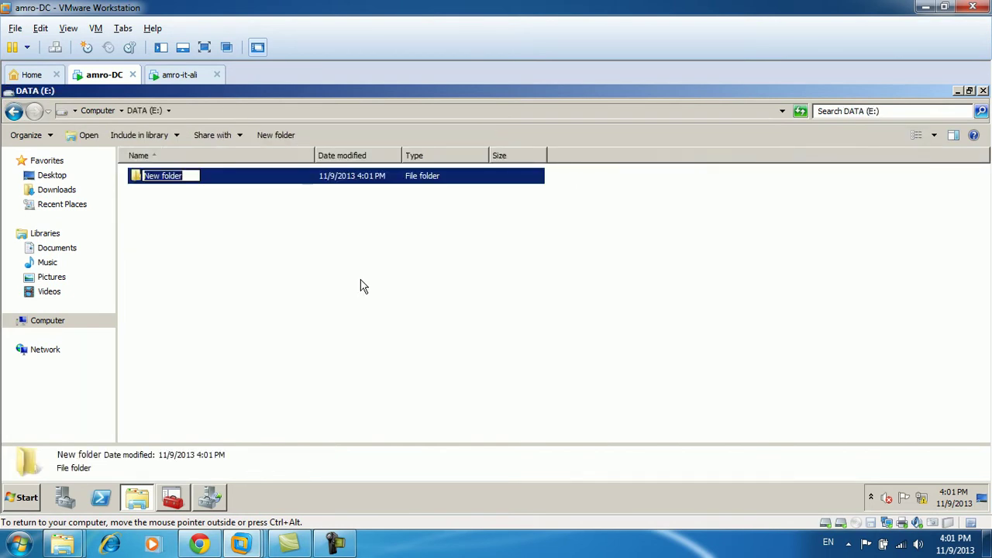
pyautogui.write('islam.data')
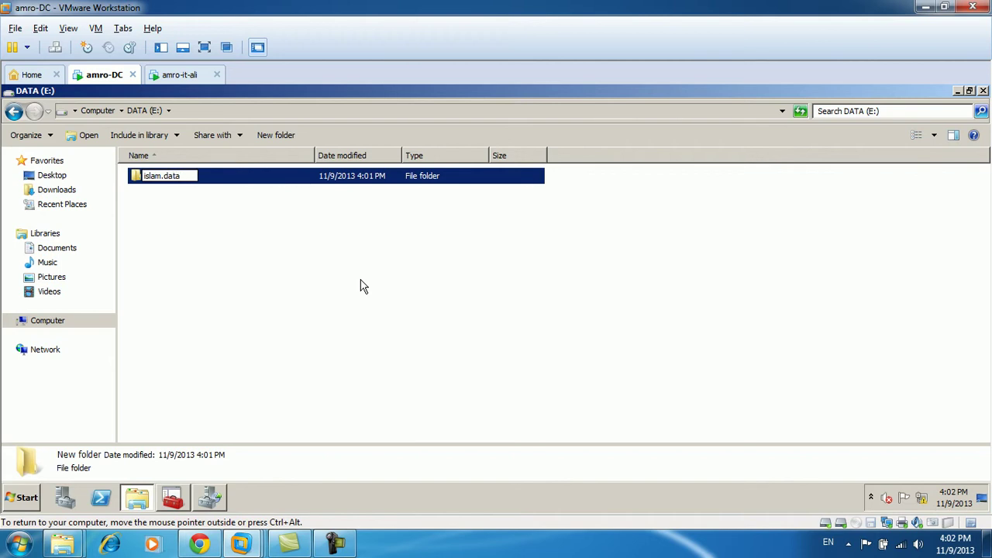
pyautogui.press('Return')
pyautogui.press('Return')
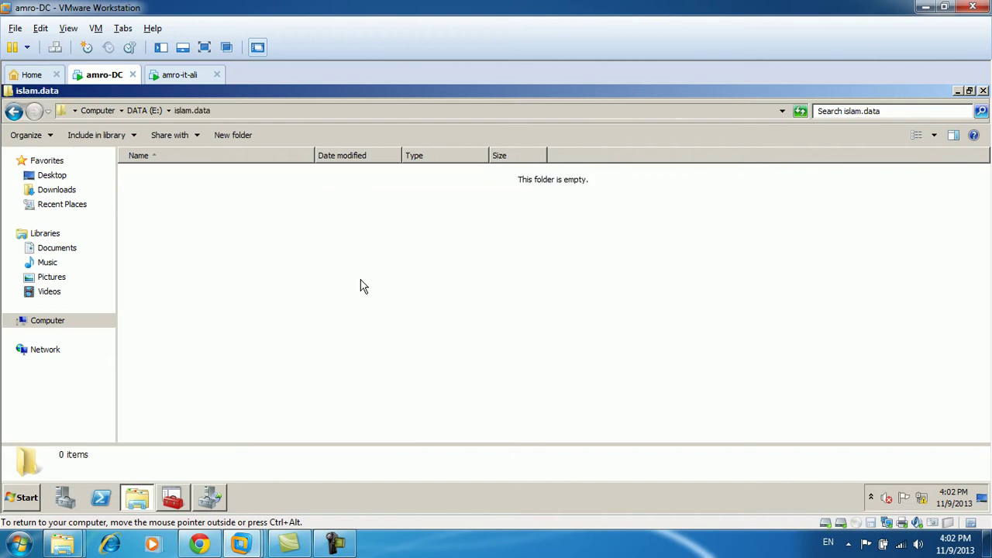
pyautogui.rightClick(231, 229)
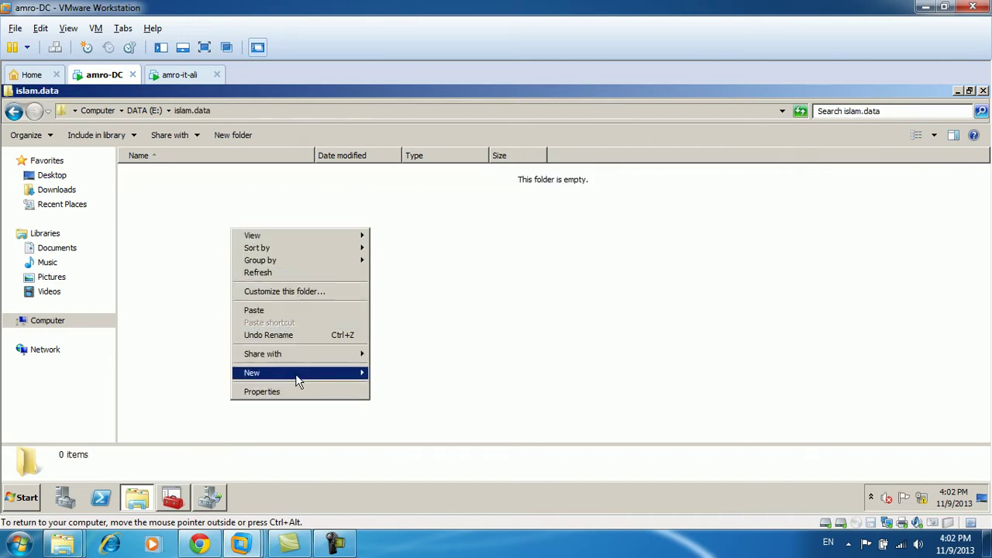
pyautogui.moveTo(310, 373)
pyautogui.click(396, 237)
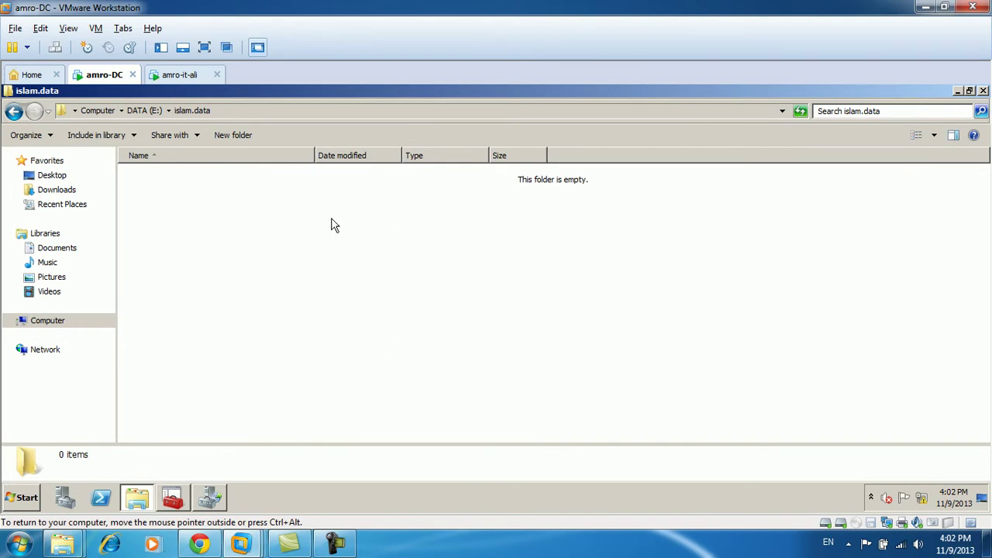
# Give the Users group Full control in islam.data's security permissions.
pyautogui.click(145, 111)
pyautogui.rightClick(179, 177)
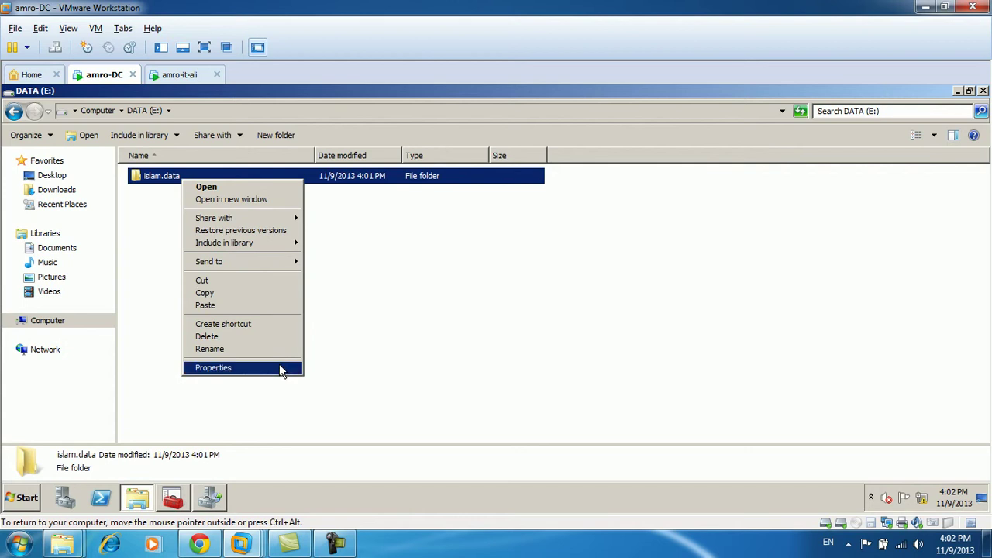
pyautogui.click(281, 369)
pyautogui.click(279, 164)
pyautogui.click(376, 285)
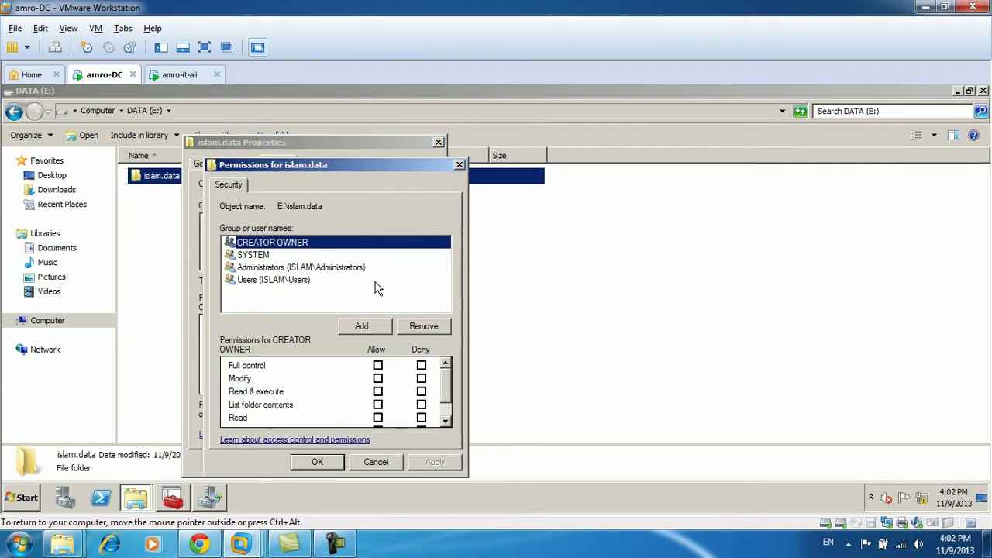
pyautogui.click(273, 280)
pyautogui.click(377, 365)
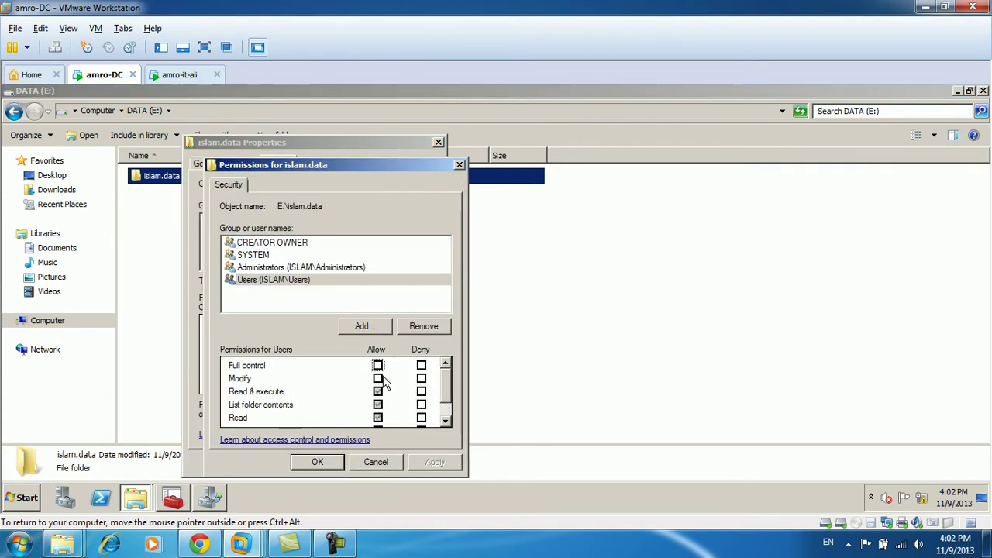
pyautogui.click(435, 463)
pyautogui.click(318, 462)
# Return to the amro-DC window and show islam.data's Sharing settings.
pyautogui.press('super+d')
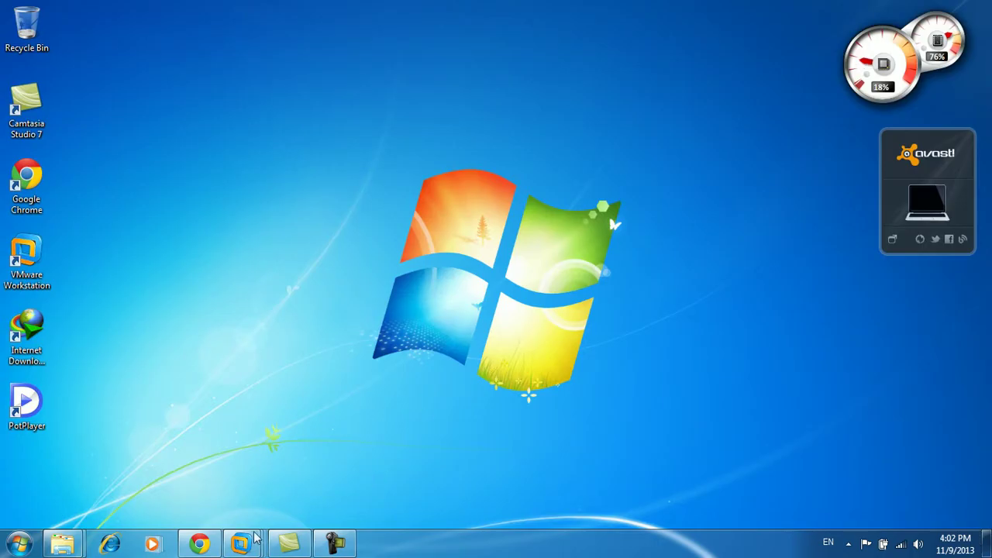
pyautogui.click(336, 546)
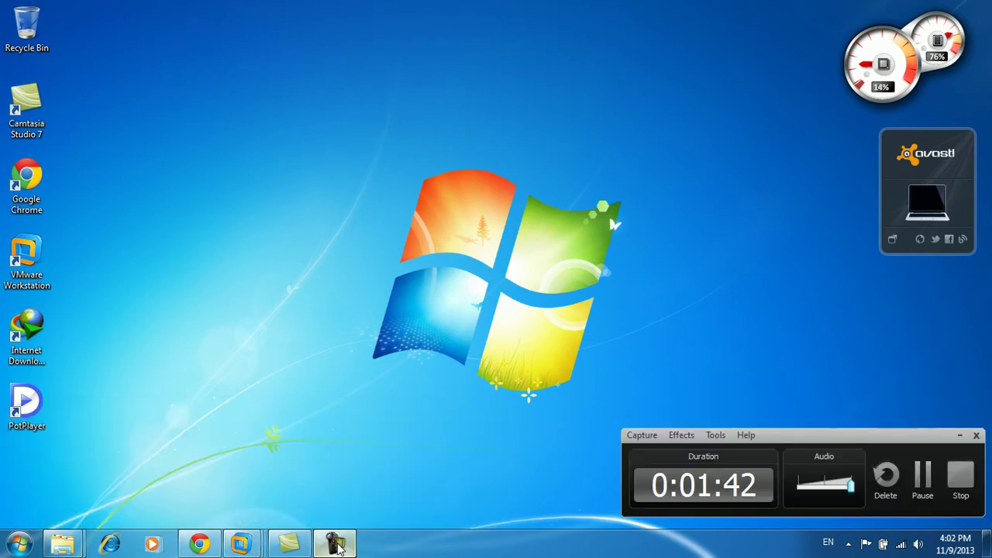
pyautogui.click(337, 545)
pyautogui.moveTo(242, 544)
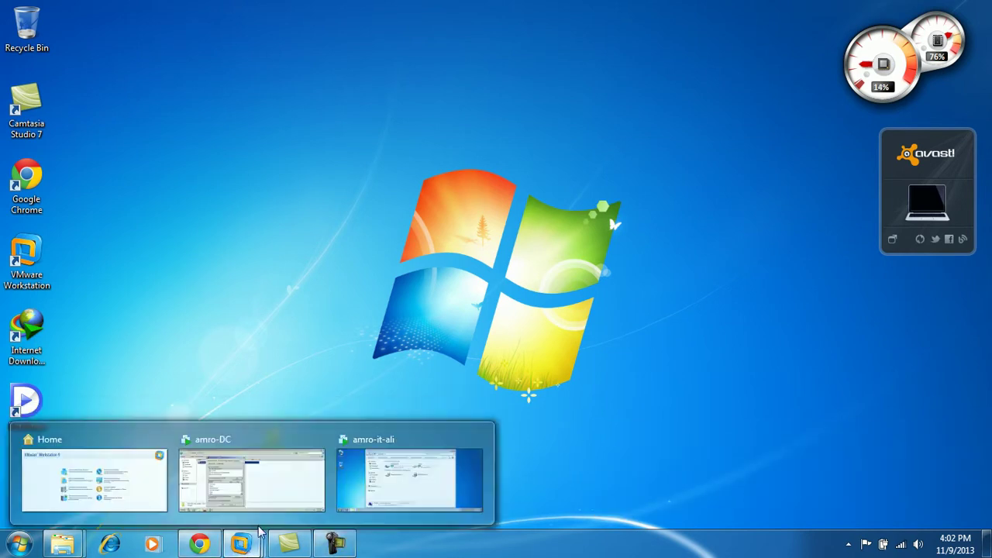
pyautogui.click(278, 498)
pyautogui.click(243, 165)
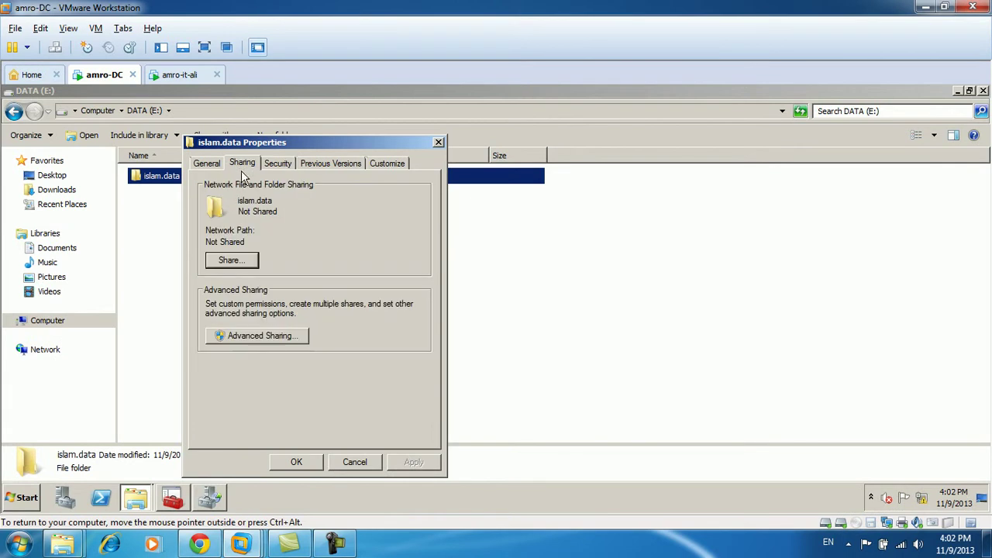
# Share islam.data under the share name islam.IT.
pyautogui.click(268, 335)
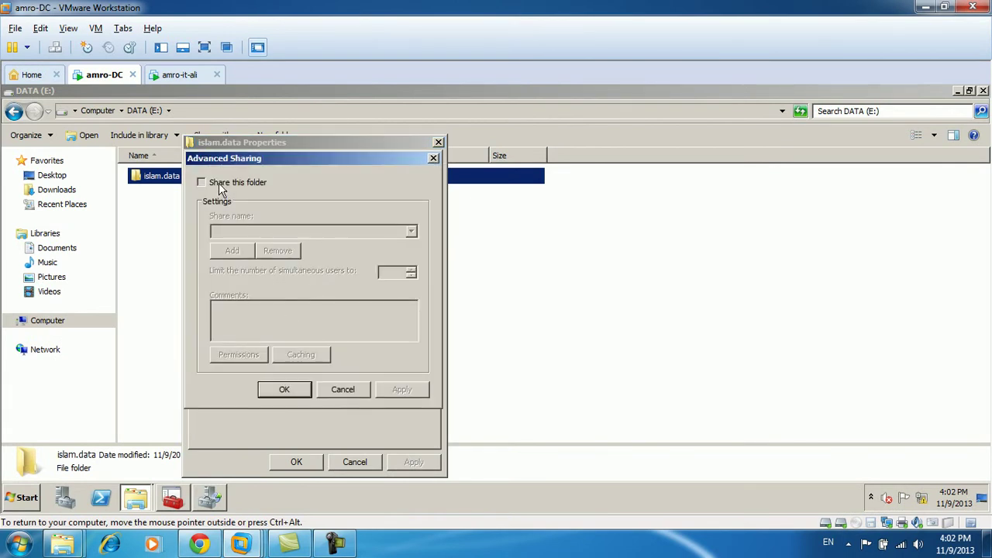
pyautogui.click(220, 186)
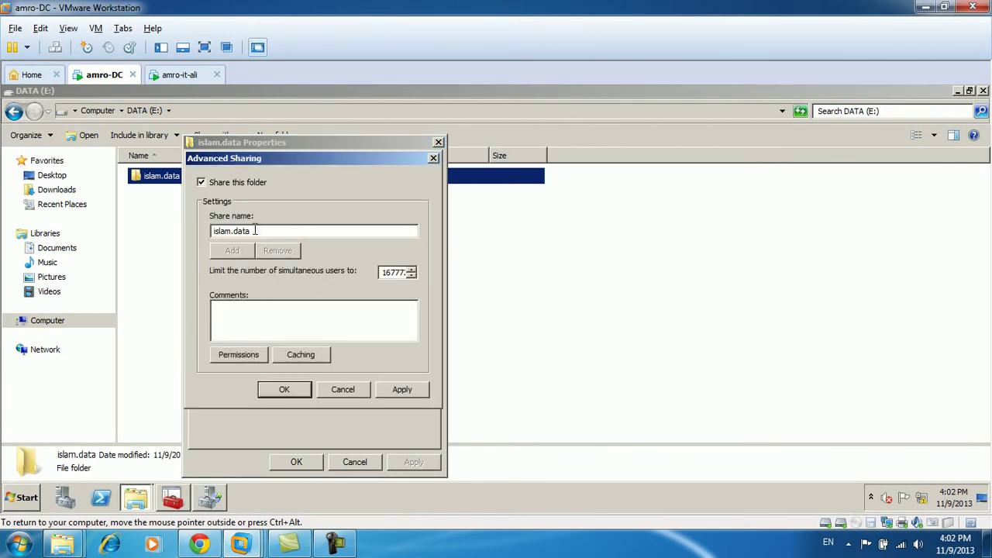
pyautogui.moveTo(258, 231); pyautogui.dragTo(244, 231)
pyautogui.write('IT')
pyautogui.click(397, 392)
# Add an islam.sales share and grant the client user Change permission.
pyautogui.click(235, 251)
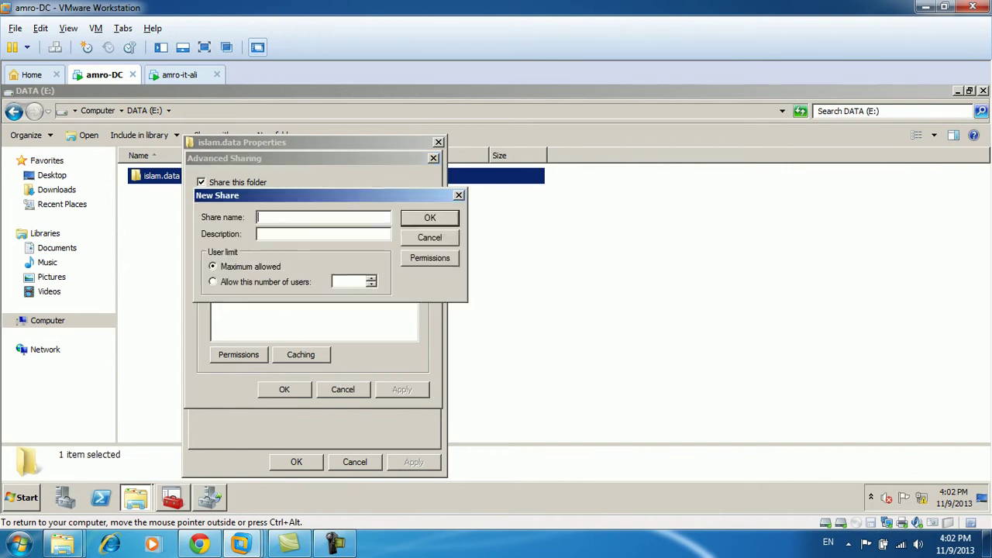
pyautogui.write('islam.sales')
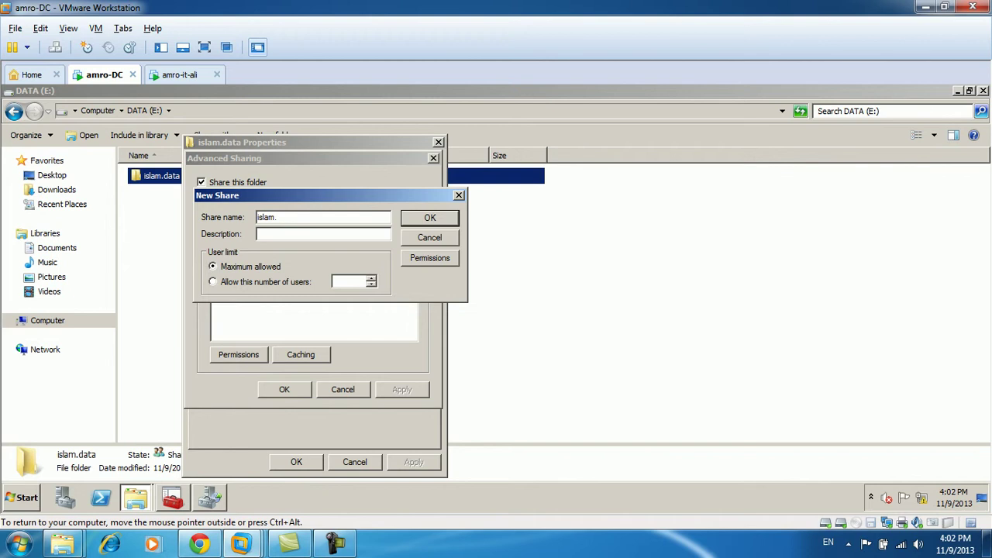
pyautogui.click(418, 258)
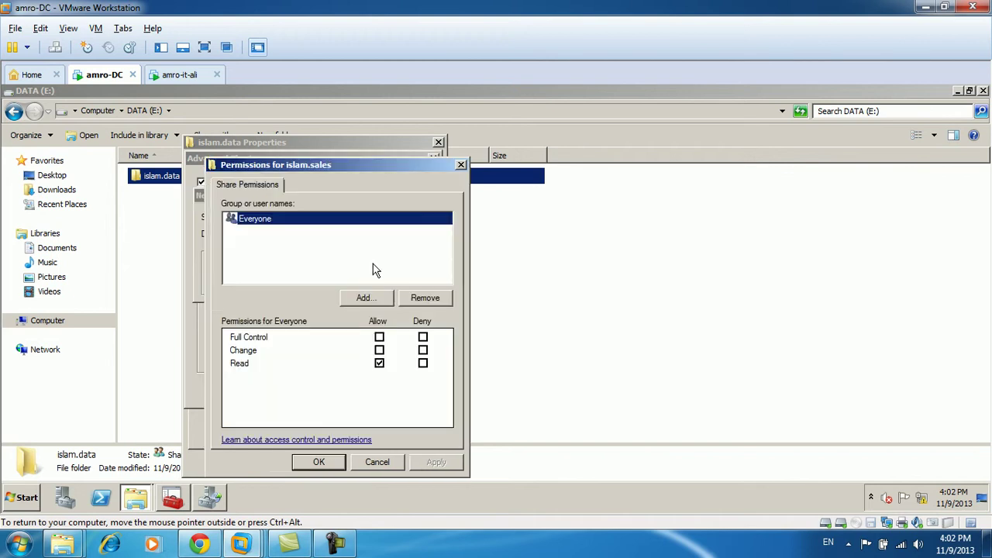
pyautogui.click(375, 301)
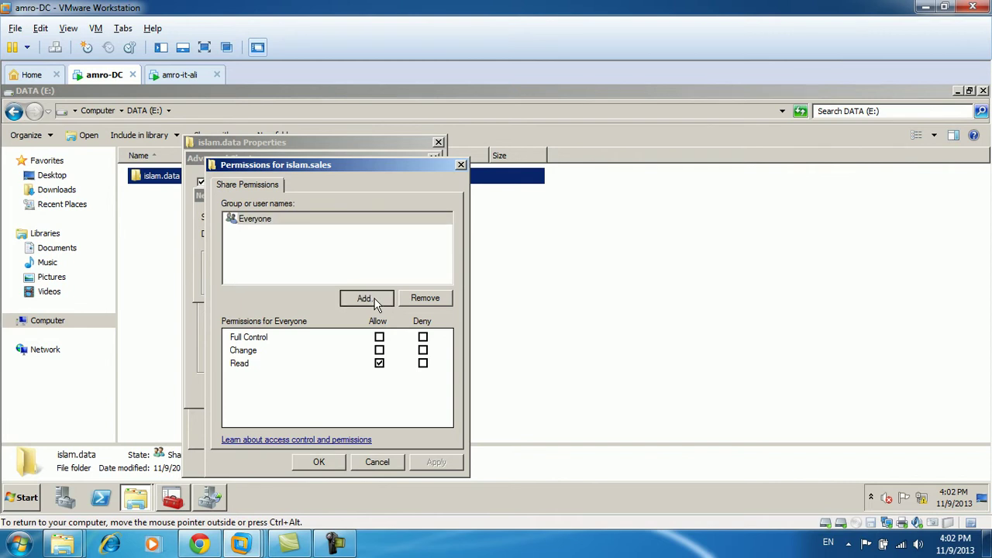
pyautogui.write('khaled')
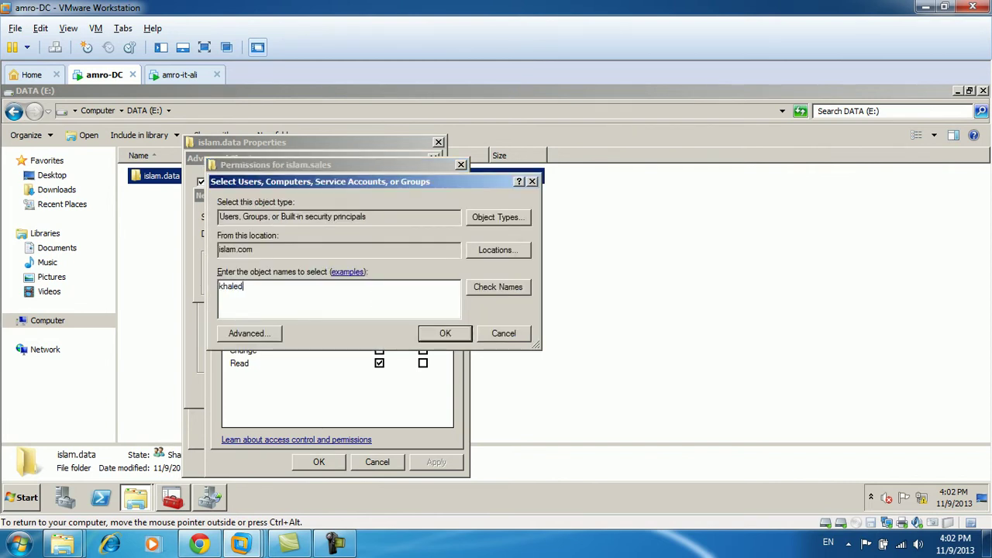
pyautogui.press('Return')
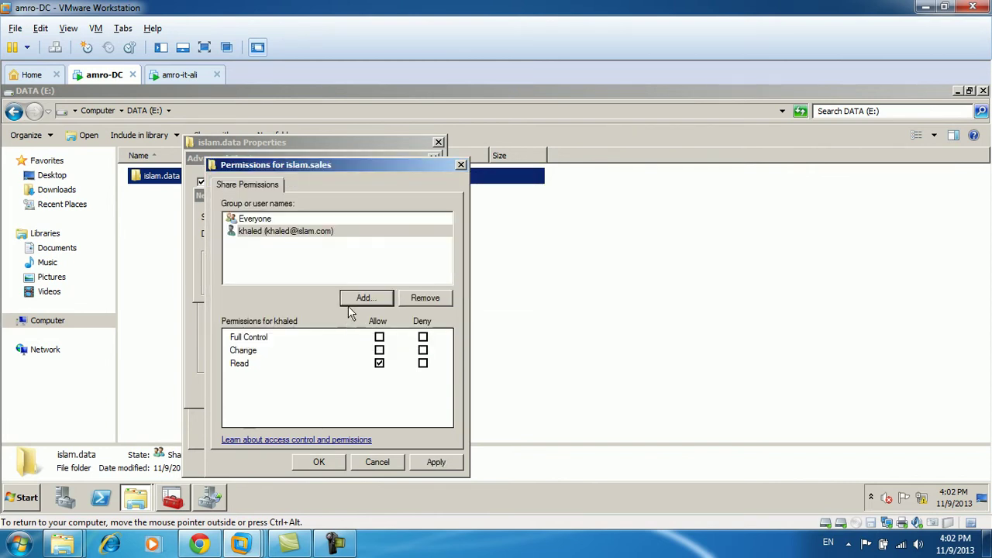
pyautogui.click(380, 350)
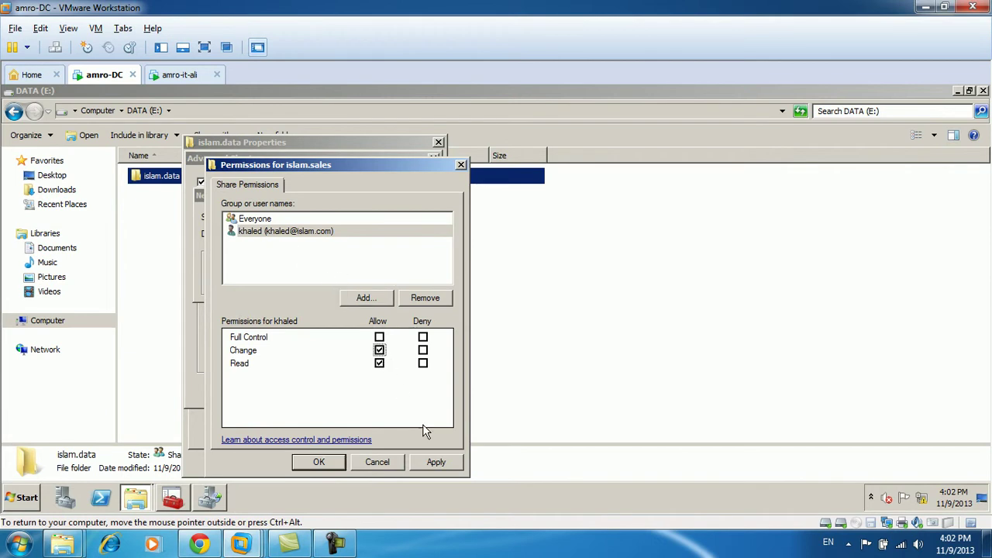
# On islam.sales, replace Everyone with Administrators having Full Control.
pyautogui.click(268, 220)
pyautogui.click(412, 300)
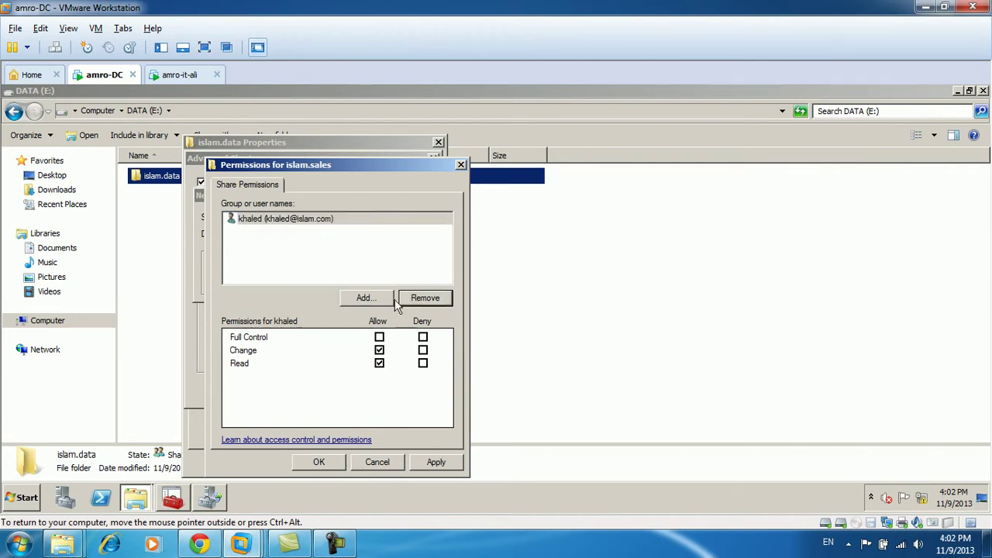
pyautogui.click(369, 301)
pyautogui.write('ad')
pyautogui.press('Return')
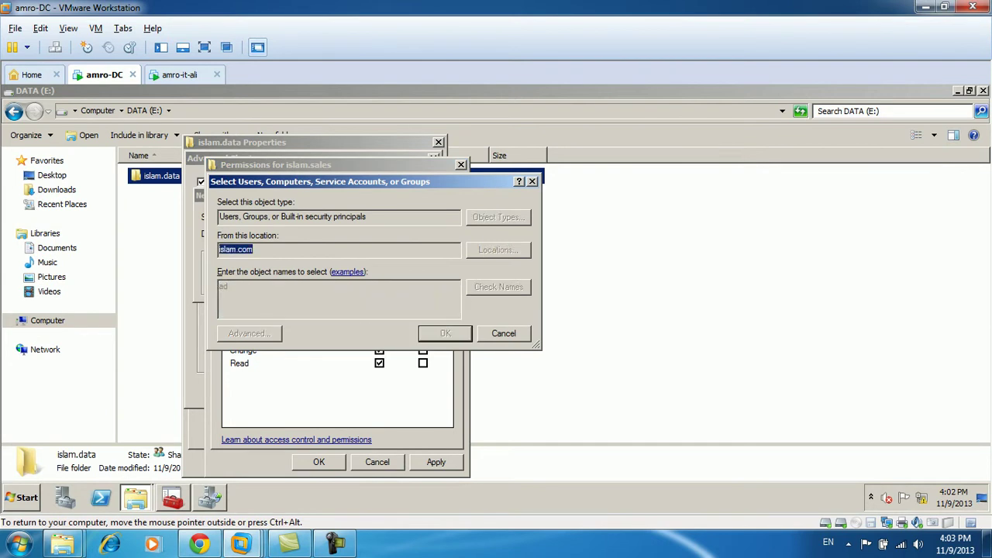
pyautogui.doubleClick(294, 298)
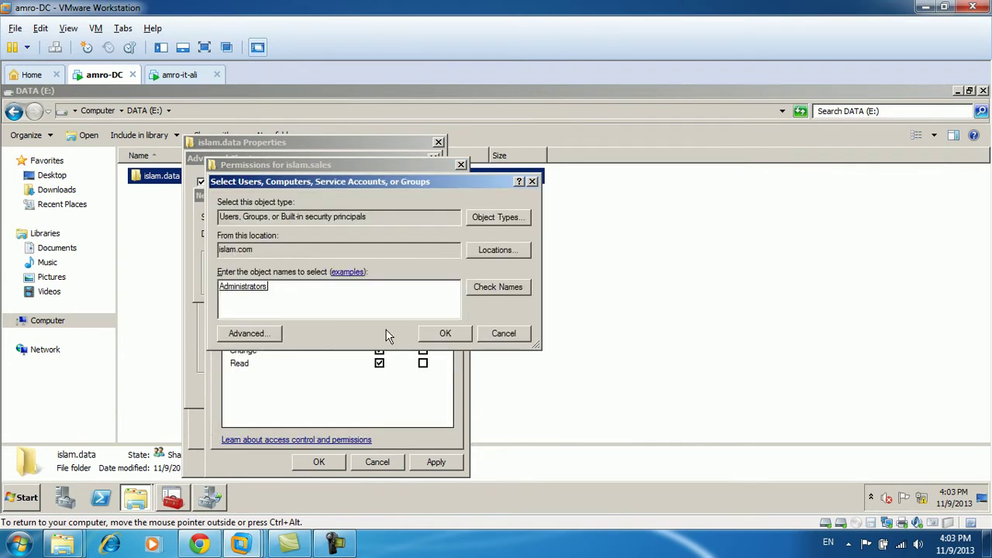
pyautogui.click(445, 338)
pyautogui.click(379, 338)
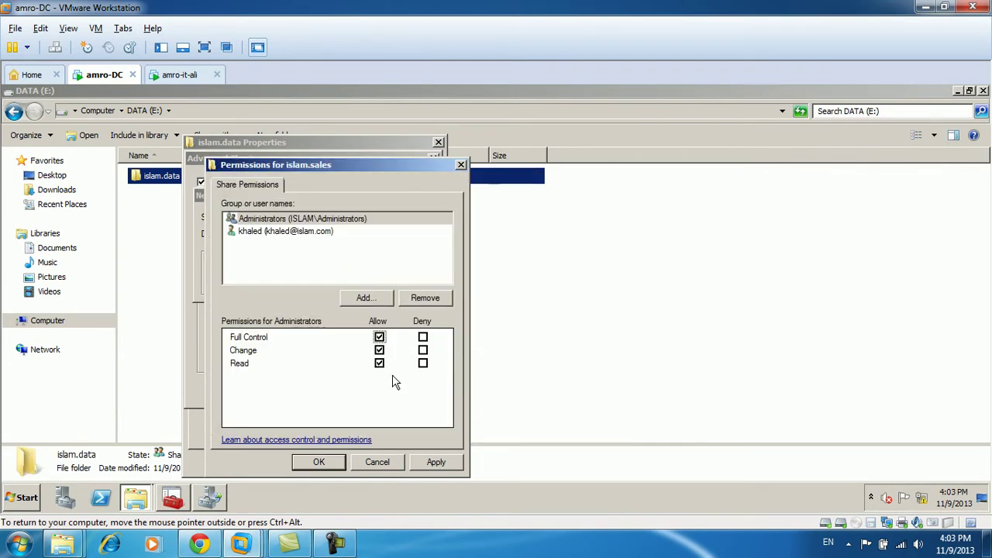
# Apply and close the share permissions, Advanced Sharing and islam.data properties.
pyautogui.click(438, 464)
pyautogui.click(324, 465)
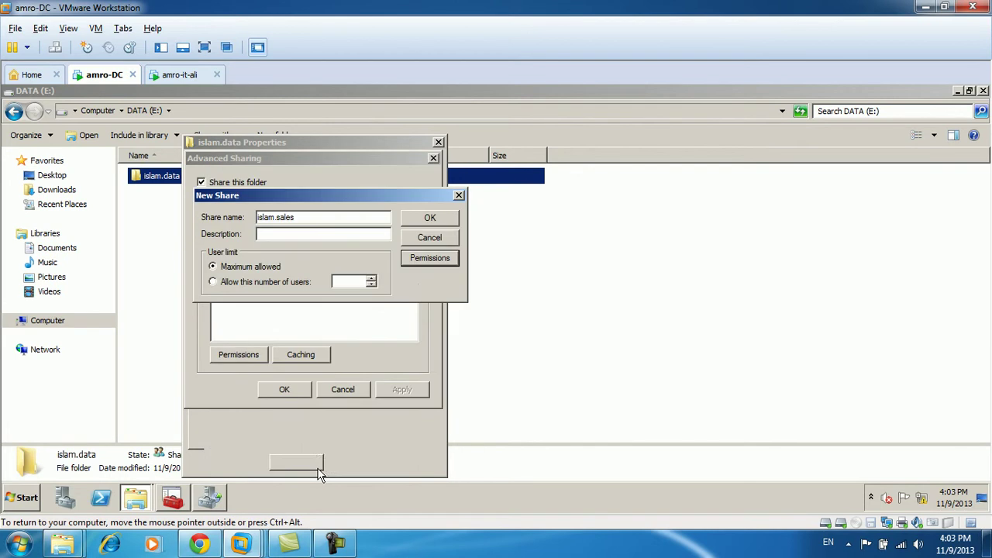
pyautogui.click(427, 220)
pyautogui.click(284, 390)
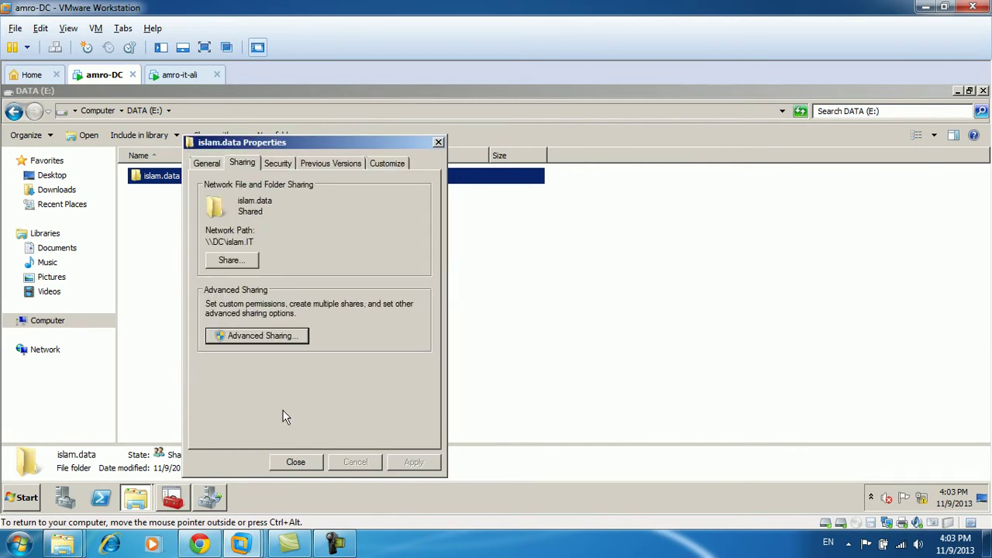
pyautogui.click(296, 462)
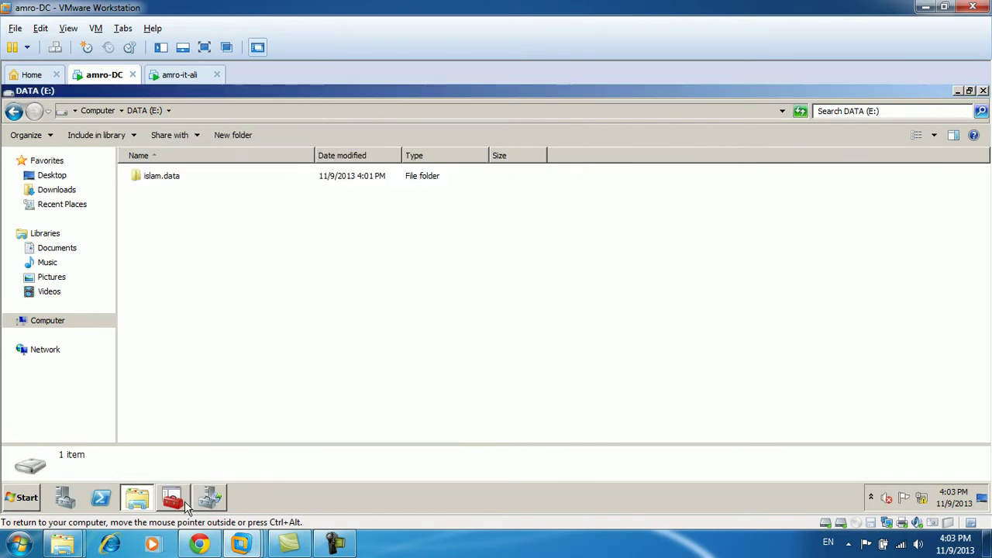
# Map the client user's home folder to drive Z: at \\dc\islam.sales.
pyautogui.click(175, 503)
pyautogui.doubleClick(521, 415)
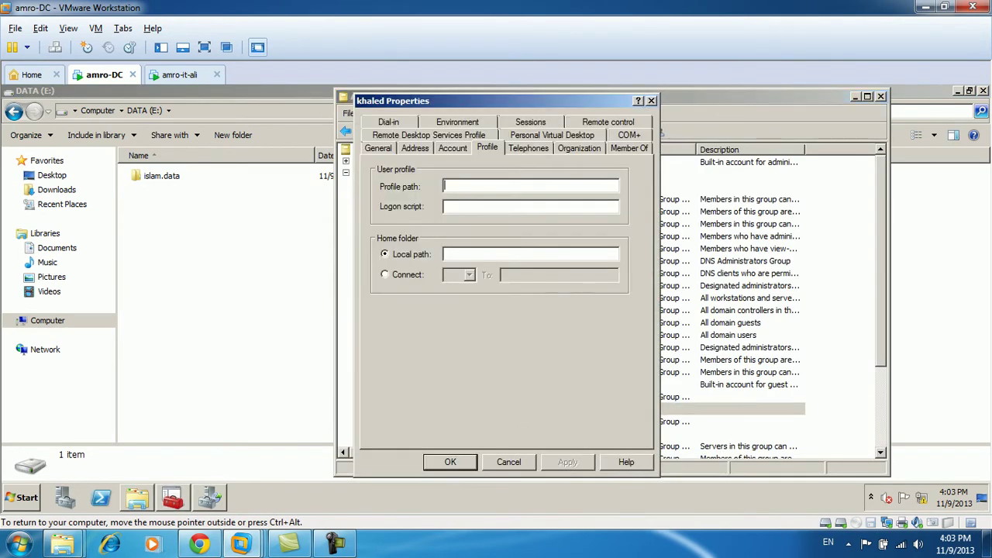
pyautogui.click(386, 276)
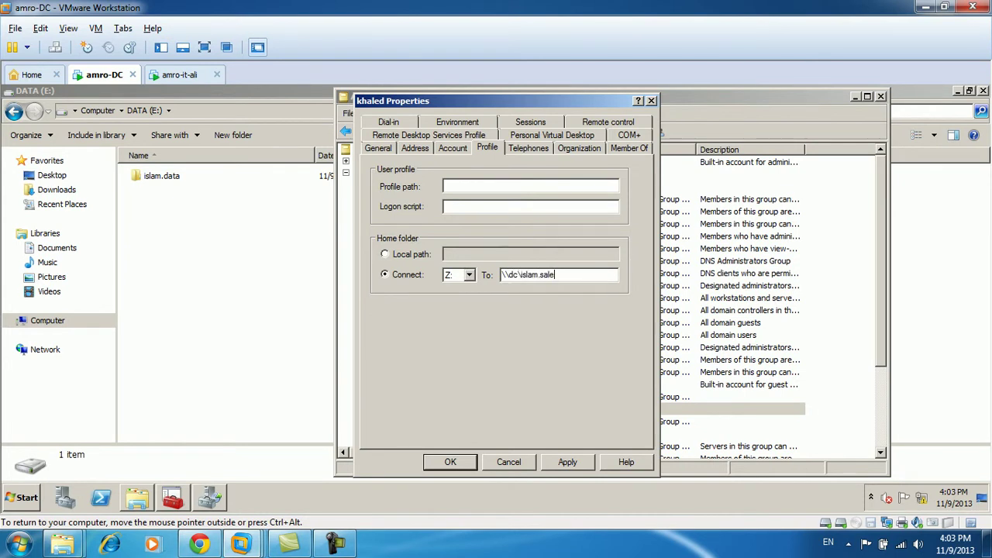
pyautogui.click(568, 462)
pyautogui.click(610, 370)
pyautogui.click(450, 464)
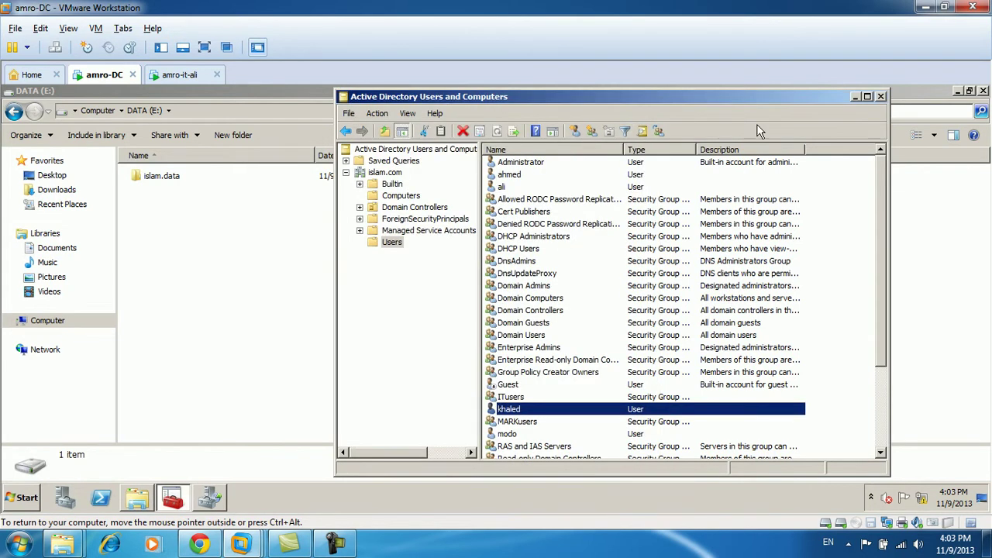
# Close Active Directory Users and Computers and the DATA (E:) window.
pyautogui.click(882, 97)
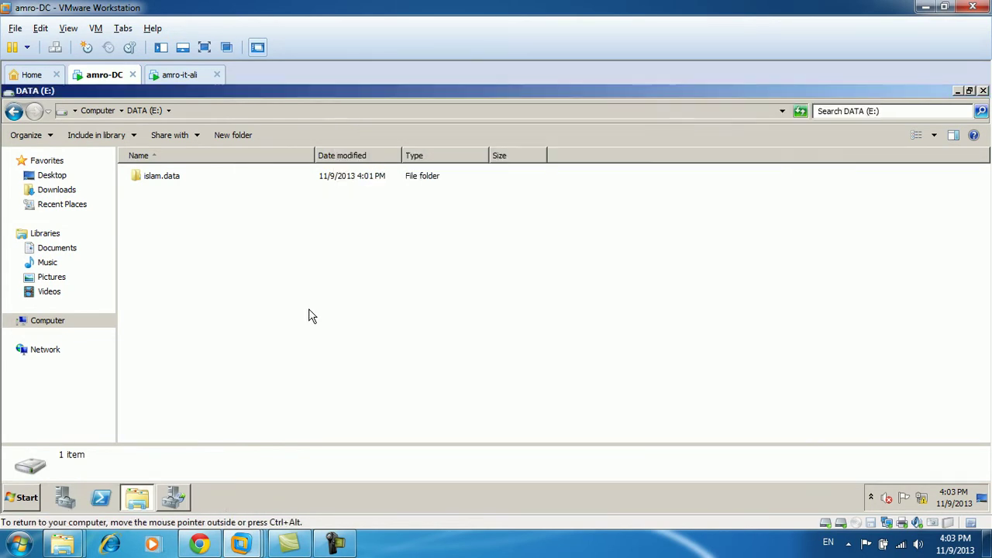
pyautogui.click(983, 91)
pyautogui.rightClick(424, 216)
# Bring up the domain user's password logon screen on the amro-it-ali guest.
pyautogui.click(462, 250)
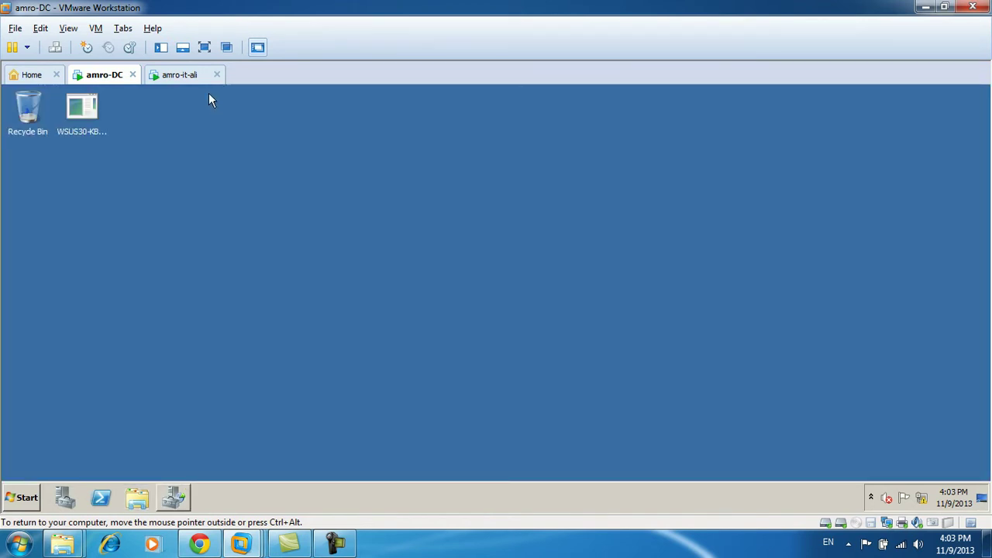
pyautogui.click(186, 76)
pyautogui.click(21, 499)
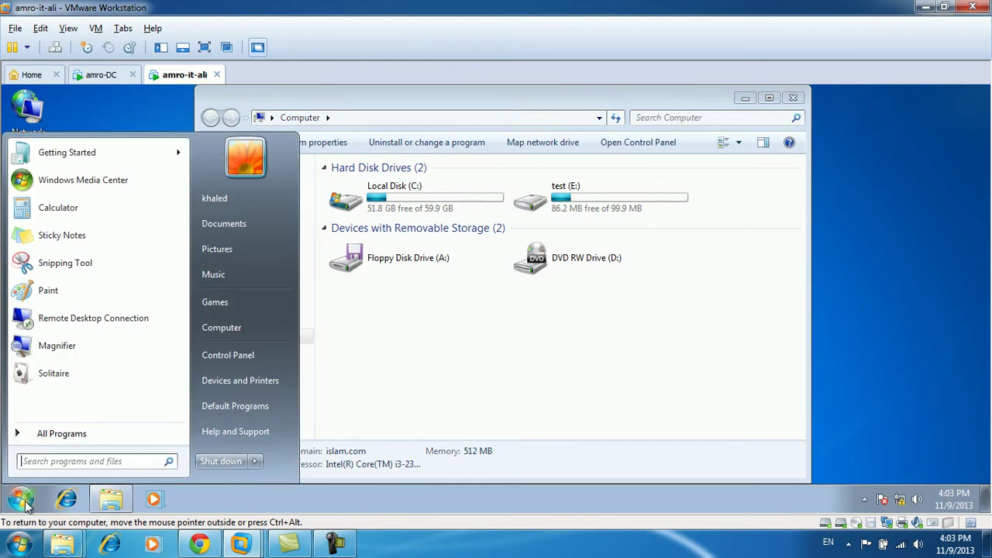
pyautogui.click(255, 461)
pyautogui.click(293, 407)
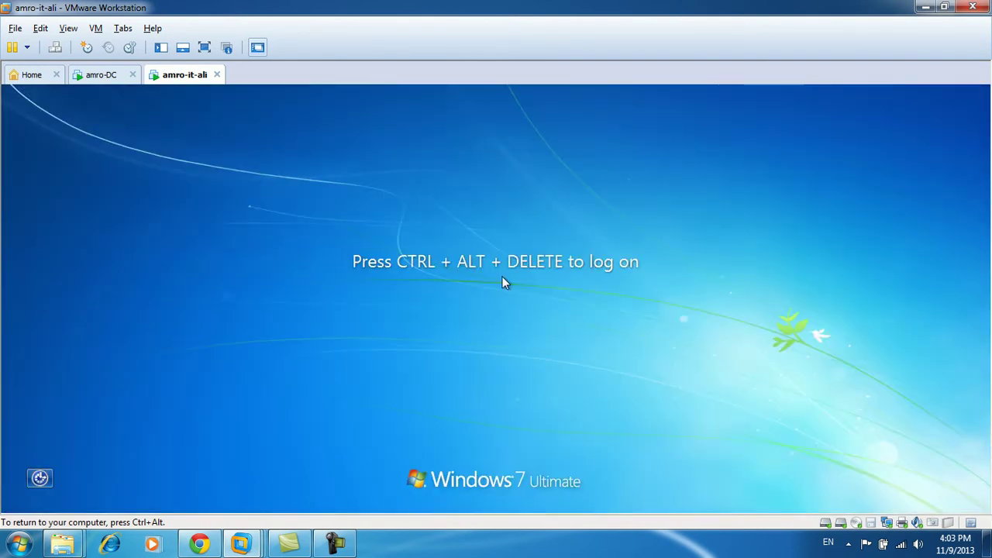
pyautogui.press('ctrl+alt+Insert')
# On amro-DC, open the Advanced Sharing settings of islam.data on DATA (E:).
pyautogui.click(109, 74)
pyautogui.click(21, 504)
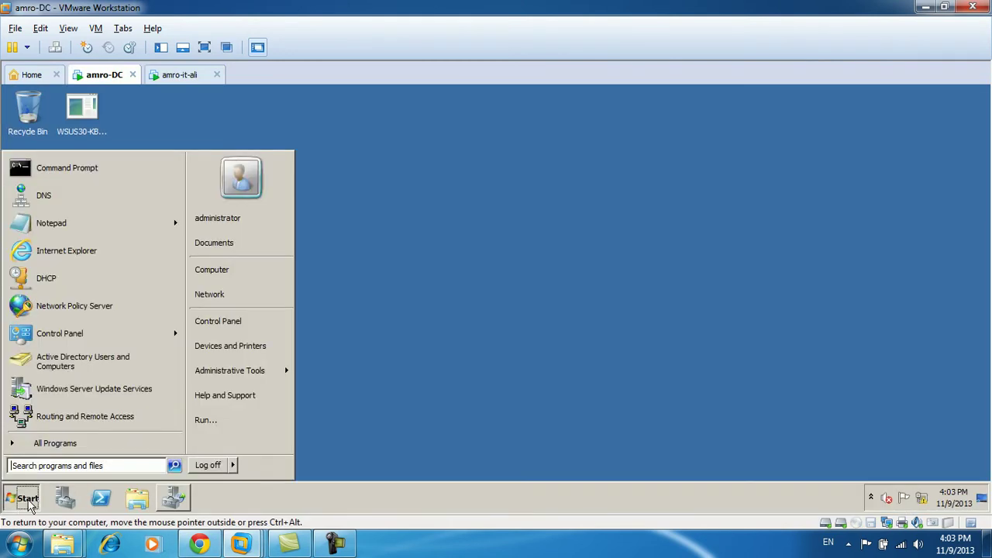
pyautogui.moveTo(262, 370)
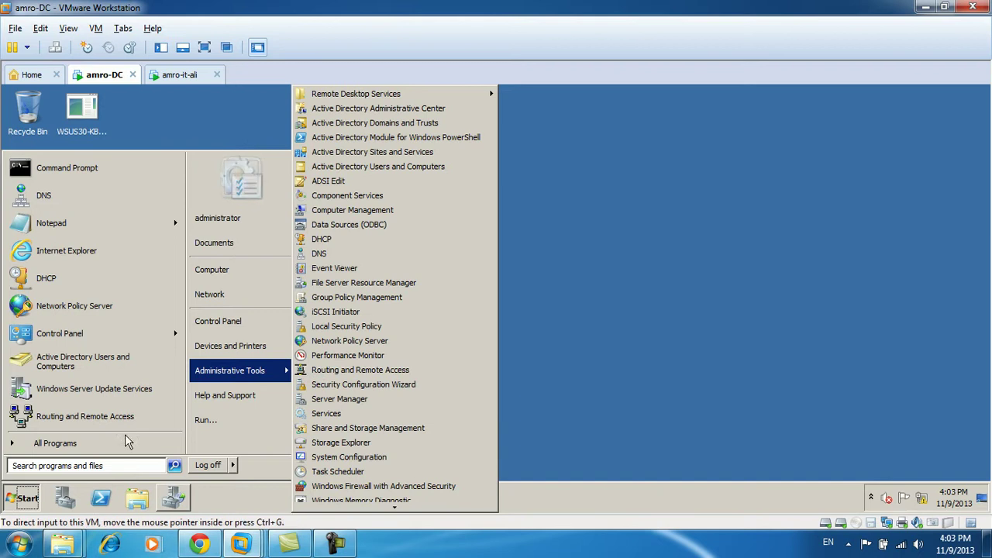
pyautogui.click(237, 279)
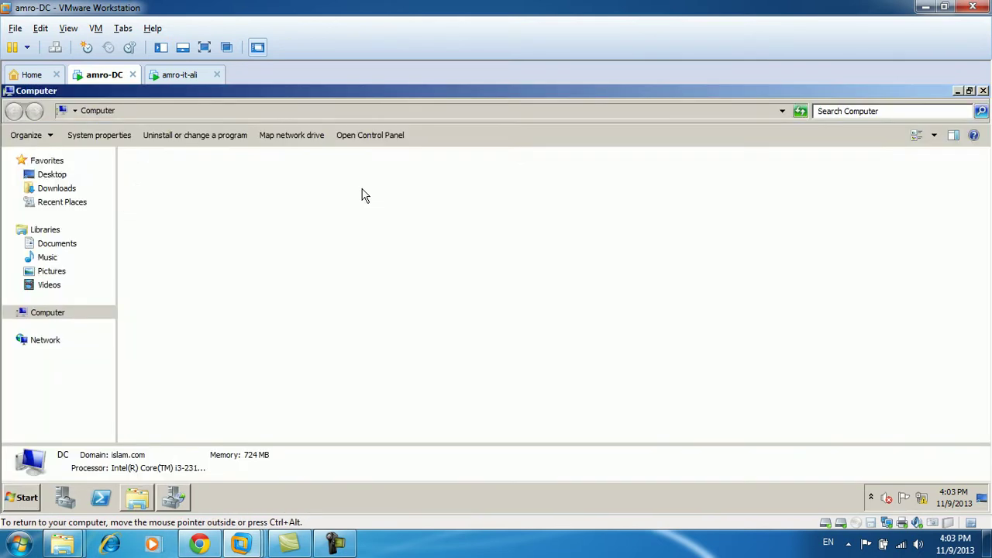
pyautogui.doubleClick(366, 189)
pyautogui.rightClick(157, 186)
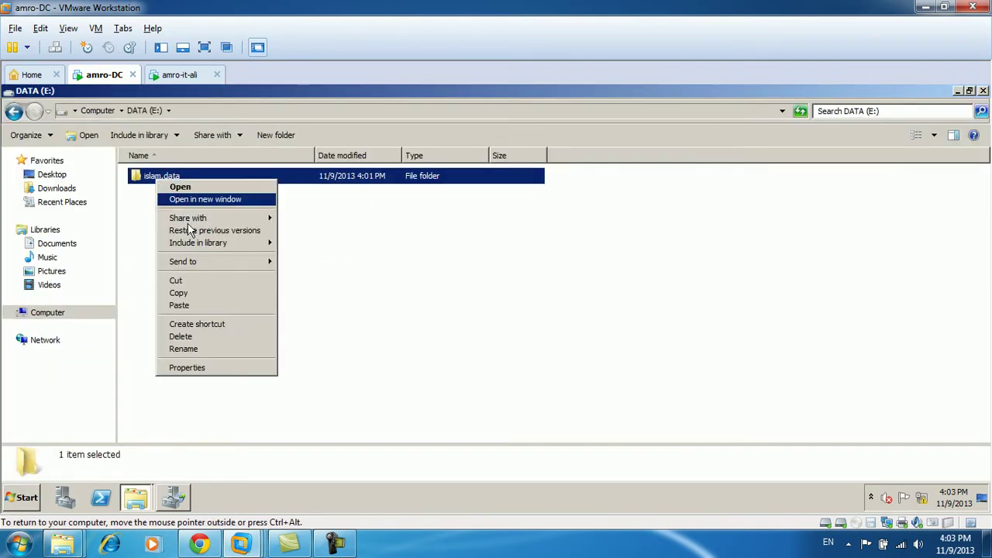
pyautogui.click(185, 368)
pyautogui.click(217, 163)
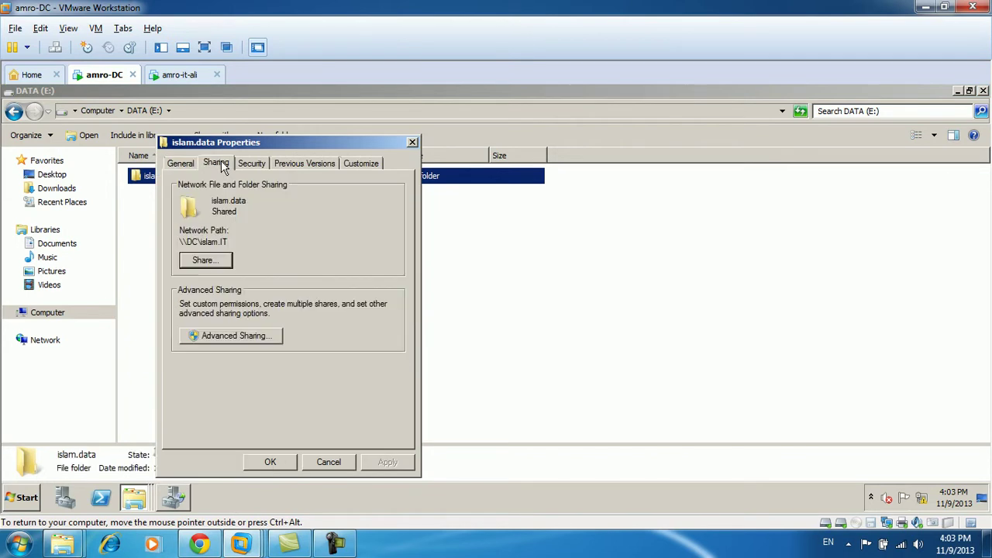
pyautogui.click(252, 336)
# Allow Everyone Change permission on the islam.IT share and close all dialogs.
pyautogui.click(249, 231)
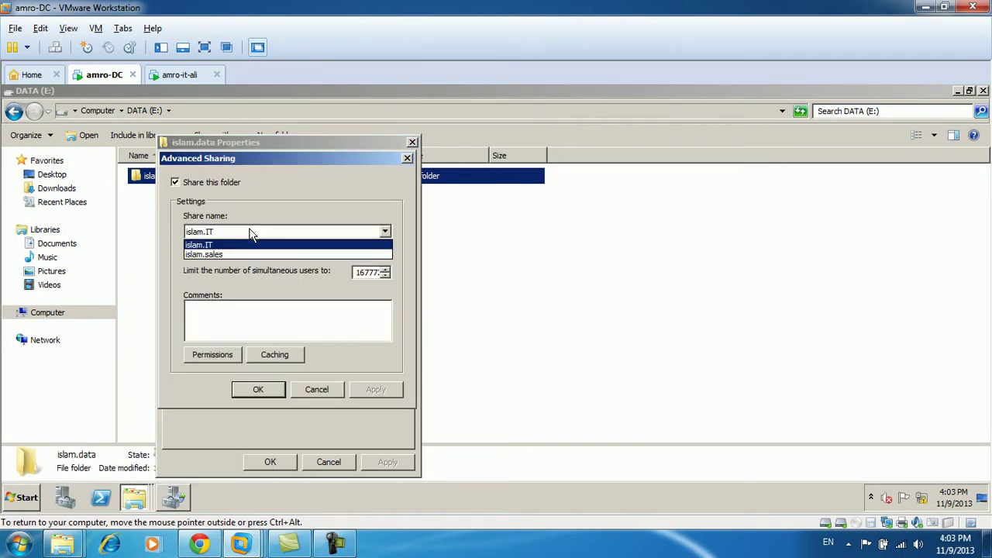
pyautogui.click(203, 245)
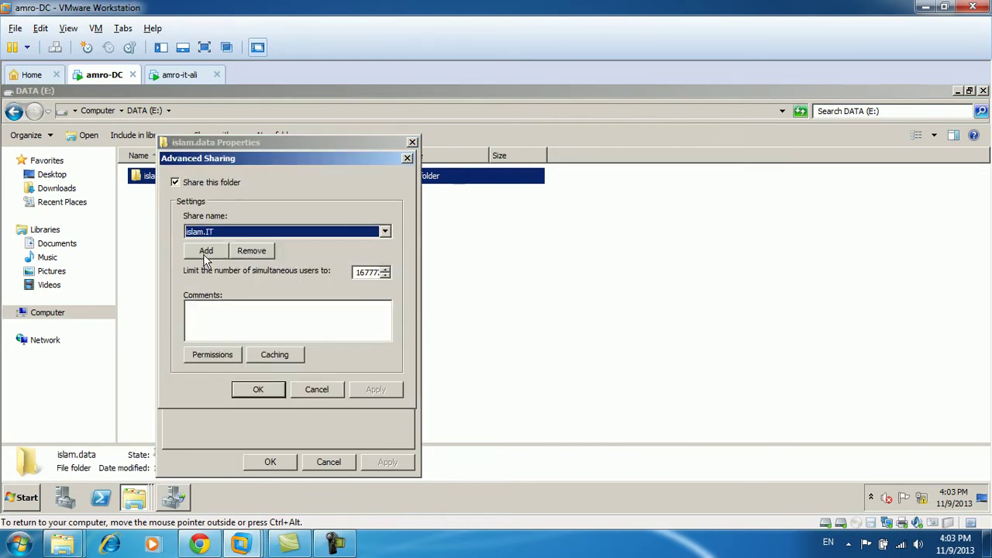
pyautogui.click(213, 354)
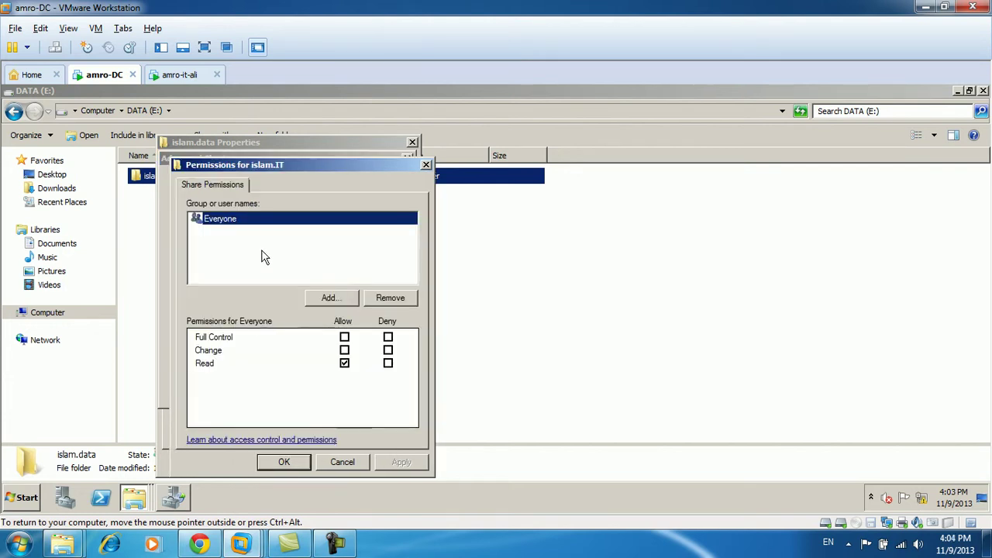
pyautogui.click(344, 351)
pyautogui.click(399, 462)
pyautogui.click(284, 462)
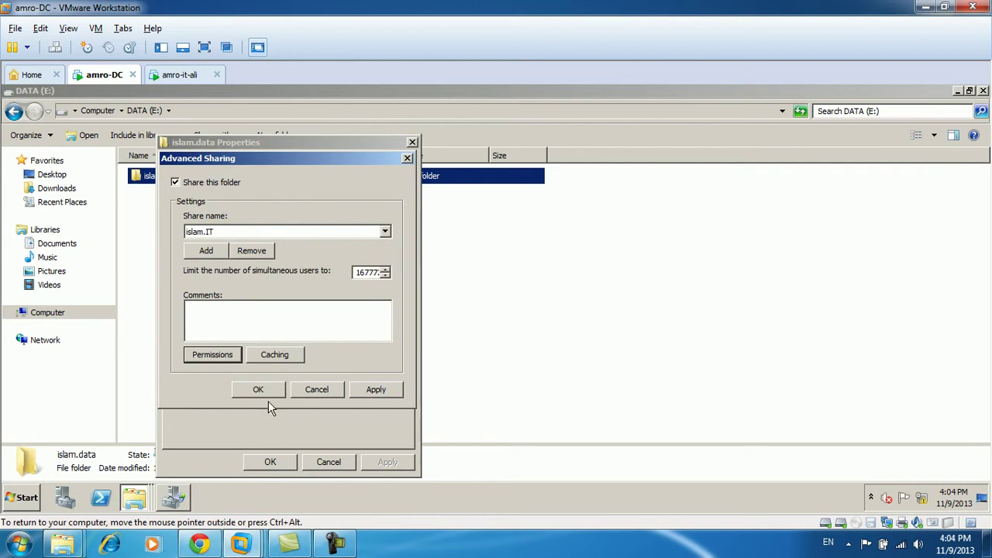
pyautogui.click(368, 391)
pyautogui.click(240, 396)
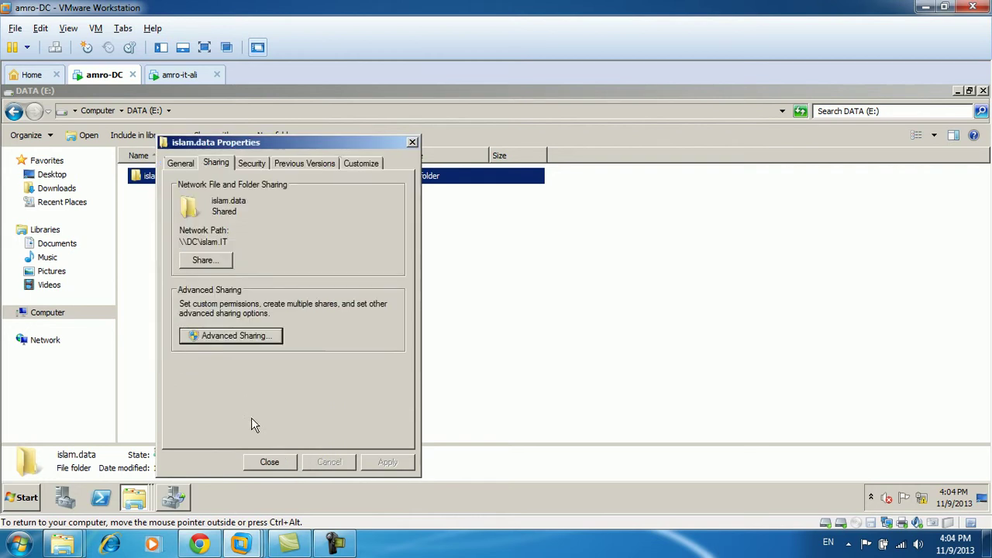
pyautogui.click(266, 463)
pyautogui.click(244, 314)
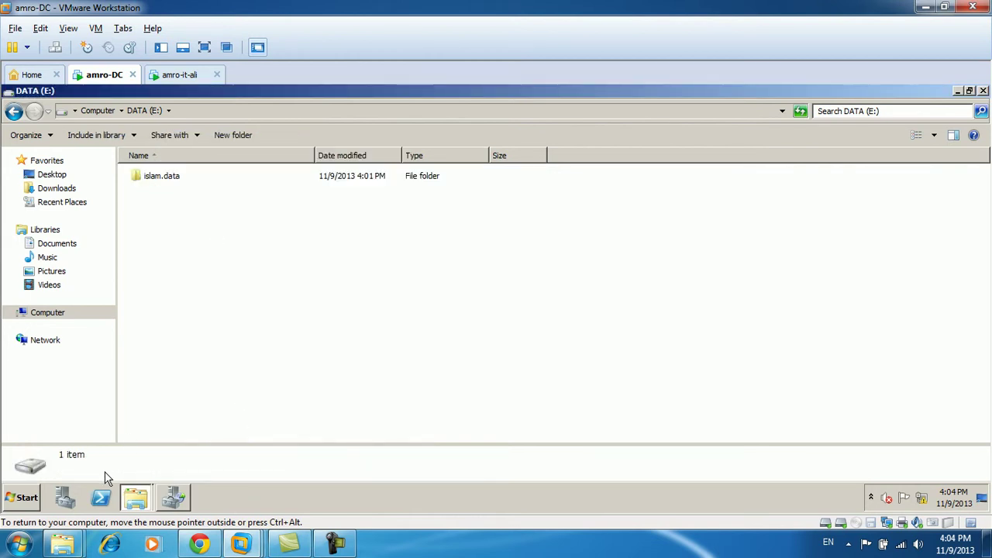
pyautogui.click(27, 500)
# Launch Share and Storage Management and File Server Resource Manager, then refresh the share list.
pyautogui.moveTo(262, 369)
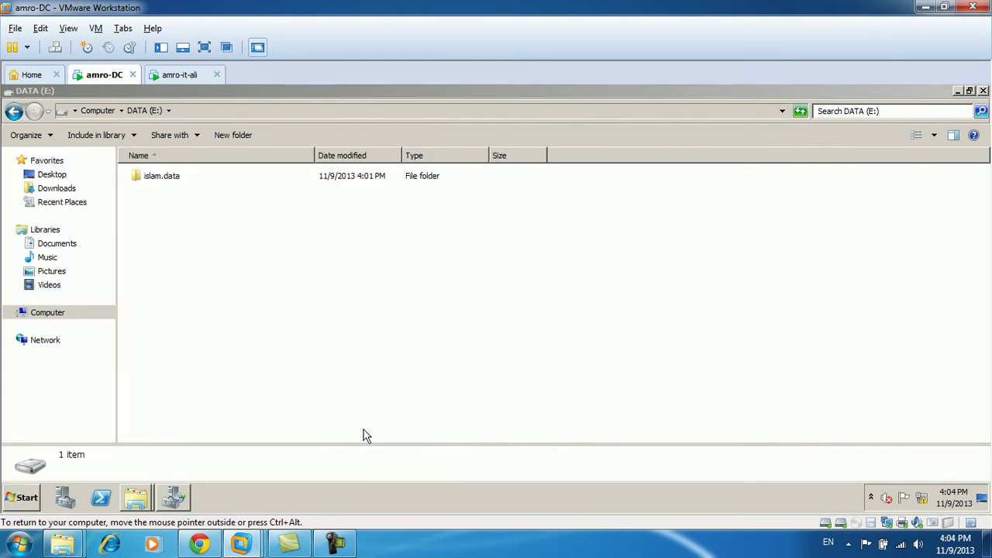
pyautogui.click(364, 428)
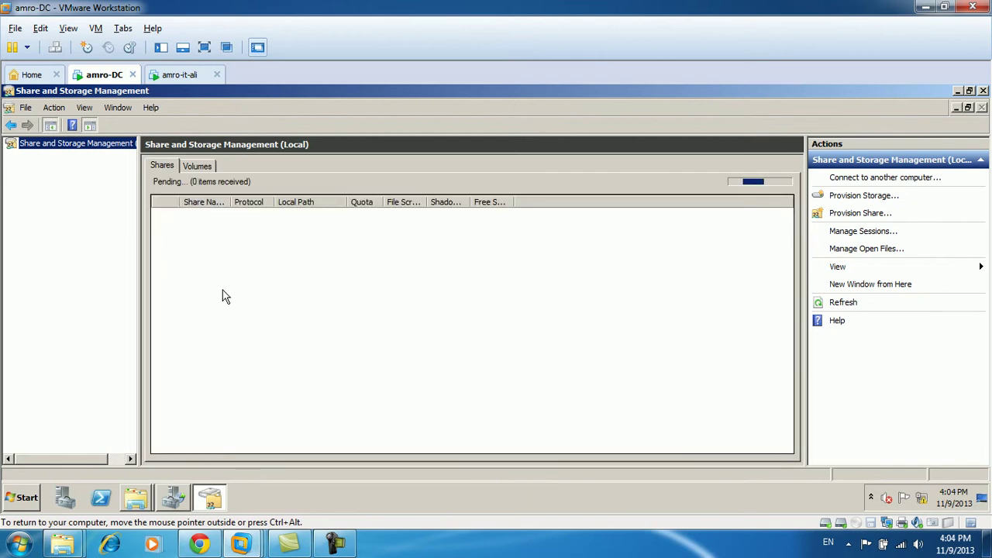
pyautogui.click(23, 498)
pyautogui.moveTo(249, 374)
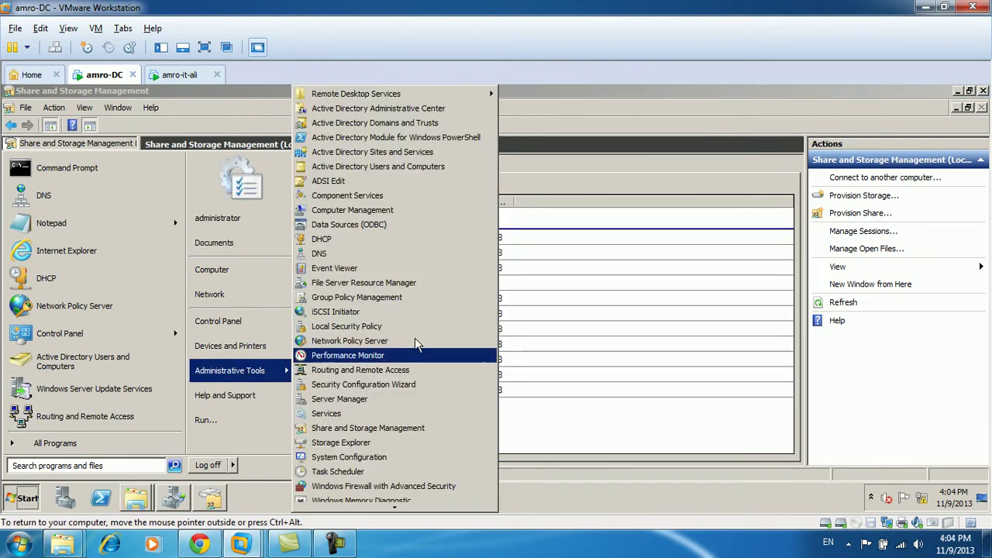
pyautogui.click(387, 283)
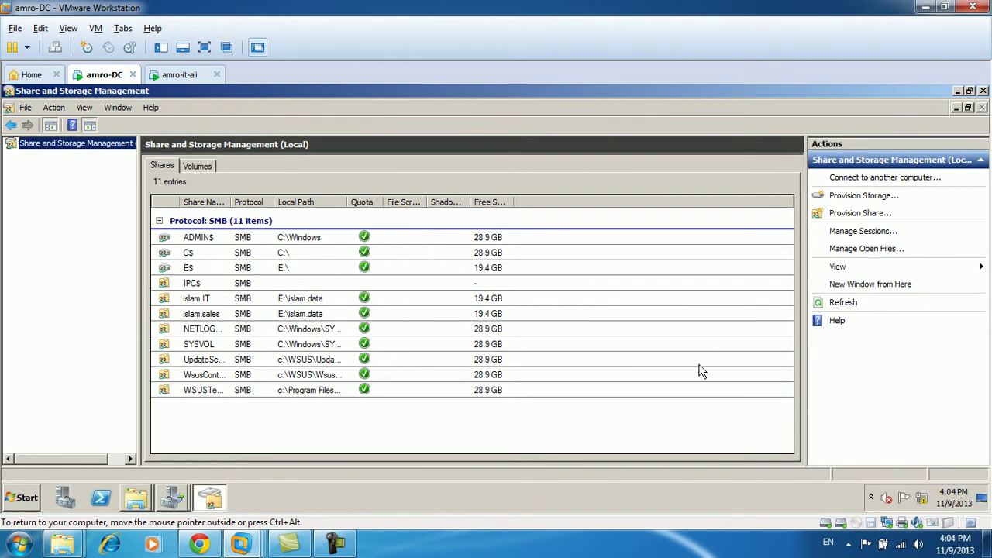
pyautogui.click(834, 303)
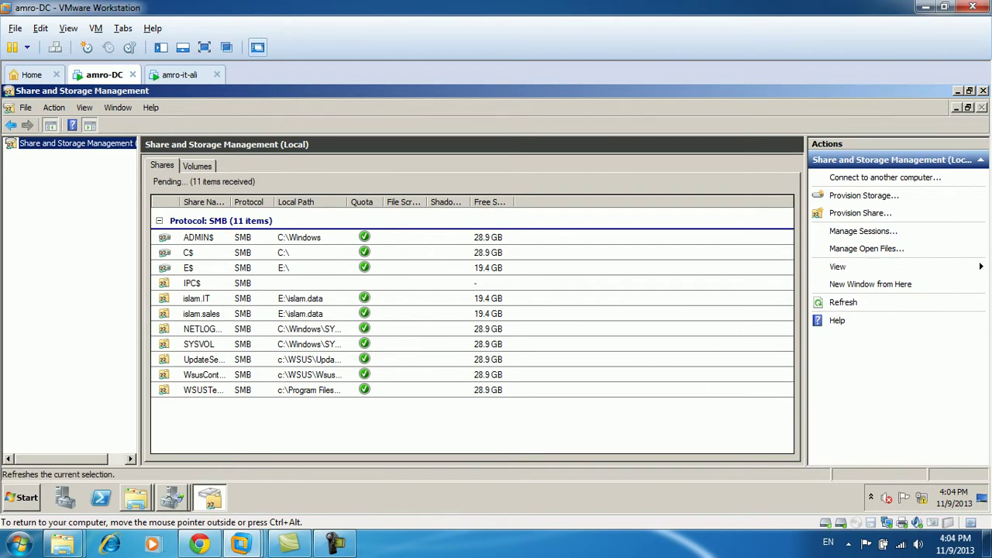
# Enable access-based enumeration on the islam.sales share.
pyautogui.click(216, 315)
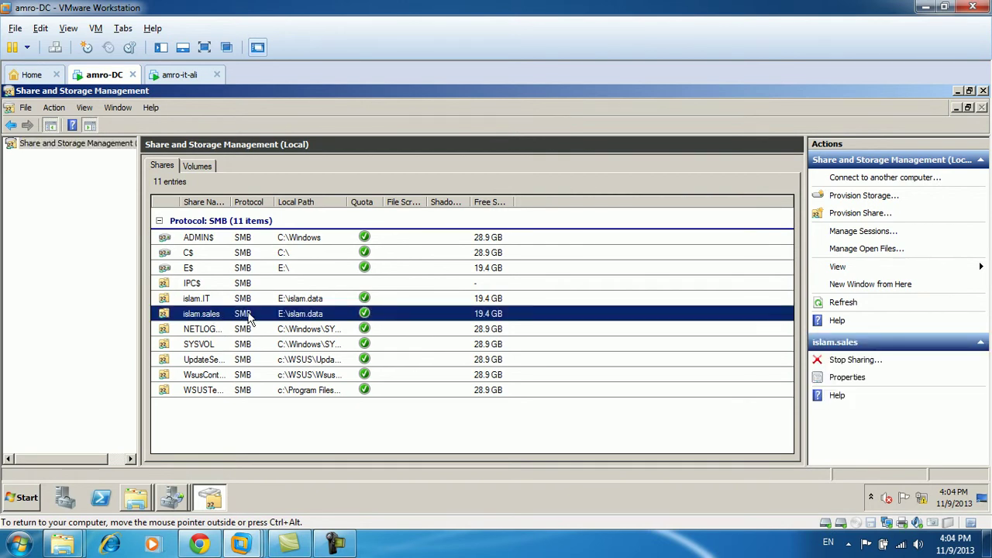
pyautogui.doubleClick(216, 319)
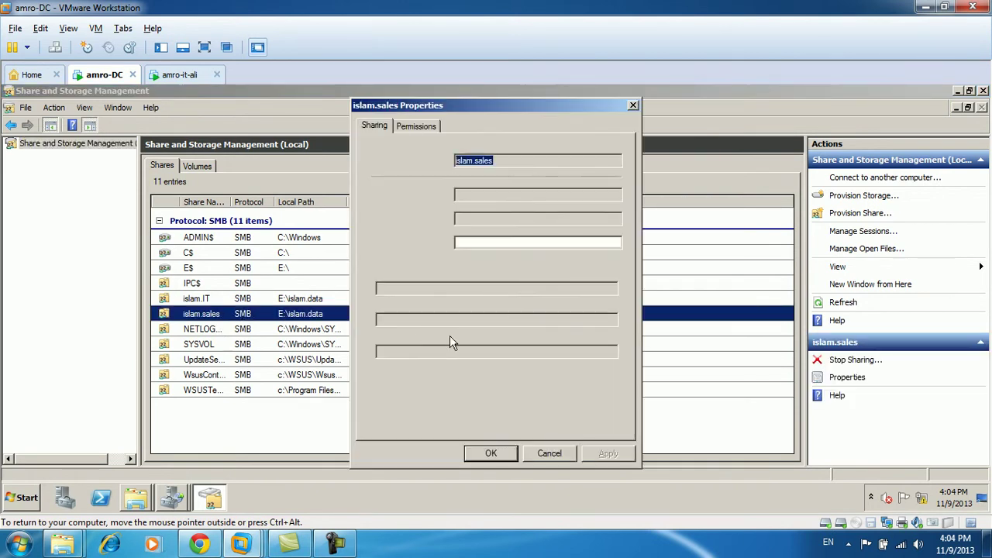
pyautogui.click(549, 373)
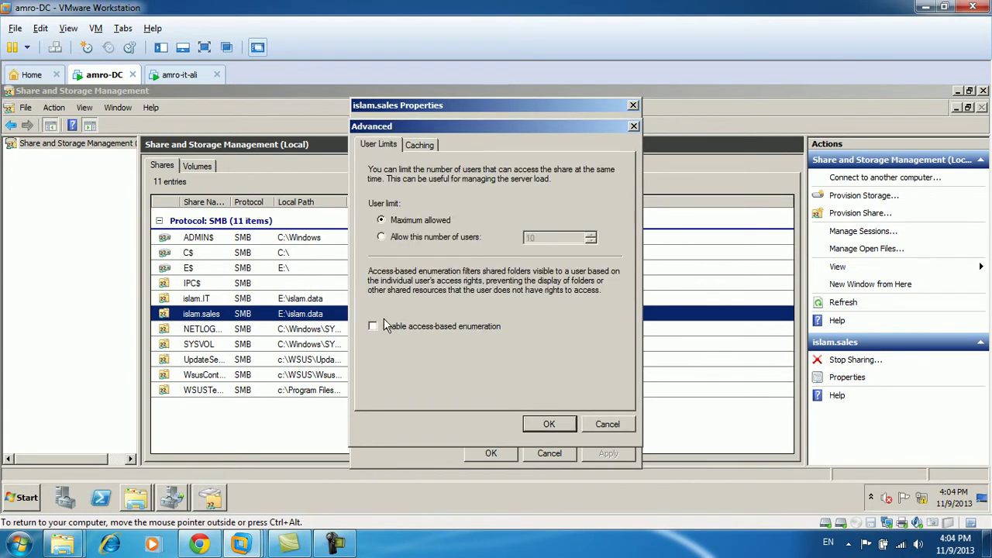
pyautogui.click(551, 424)
pyautogui.click(496, 454)
# Enable access-based enumeration on the islam.IT share.
pyautogui.doubleClick(237, 305)
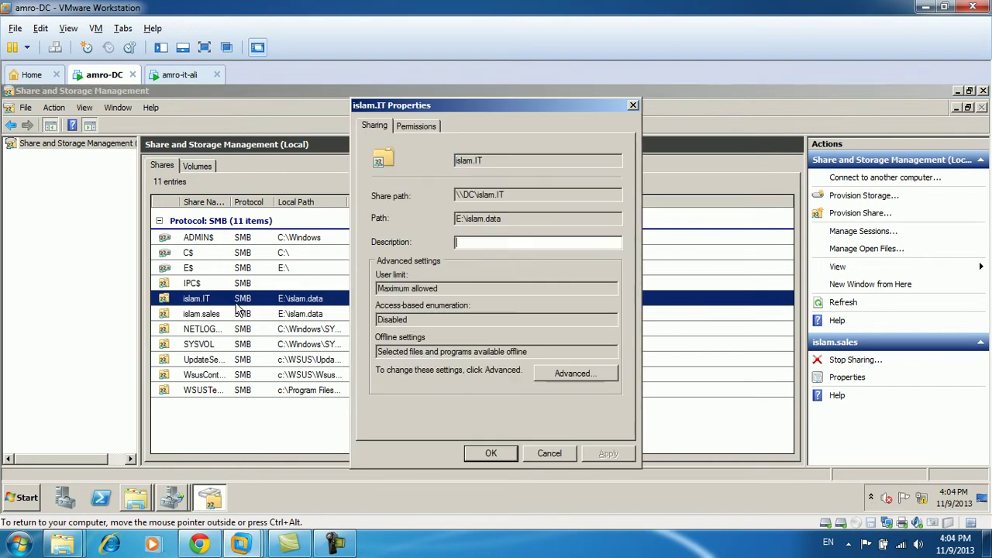
pyautogui.click(573, 373)
pyautogui.click(380, 326)
pyautogui.click(552, 424)
pyautogui.click(466, 448)
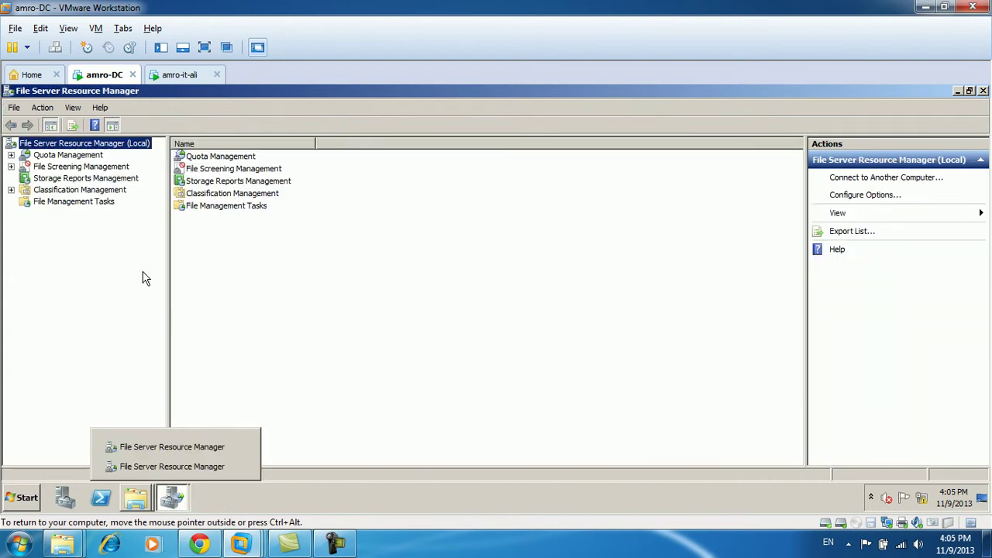
# Create a file screen on E:\islam.data under File Screening Management.
pyautogui.click(53, 156)
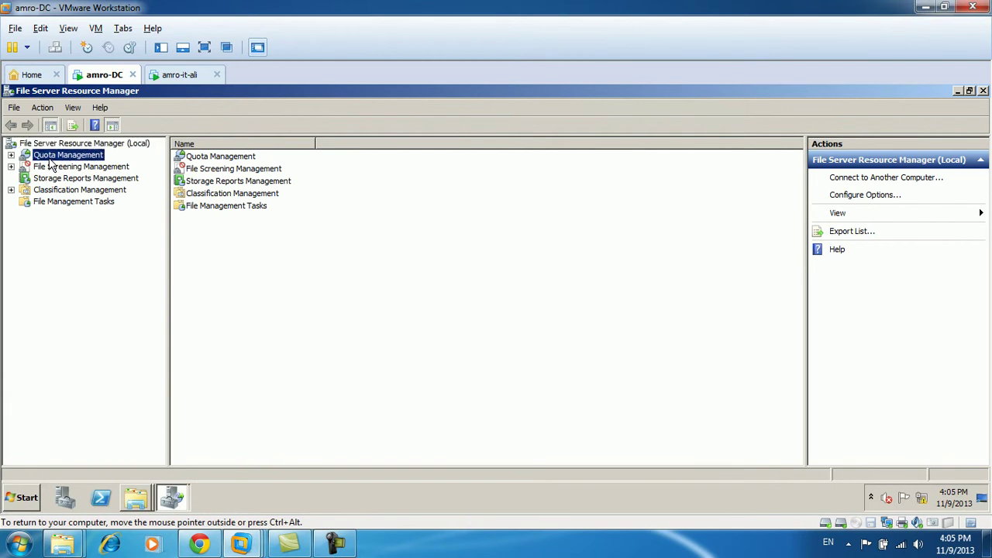
pyautogui.click(12, 155)
pyautogui.click(60, 166)
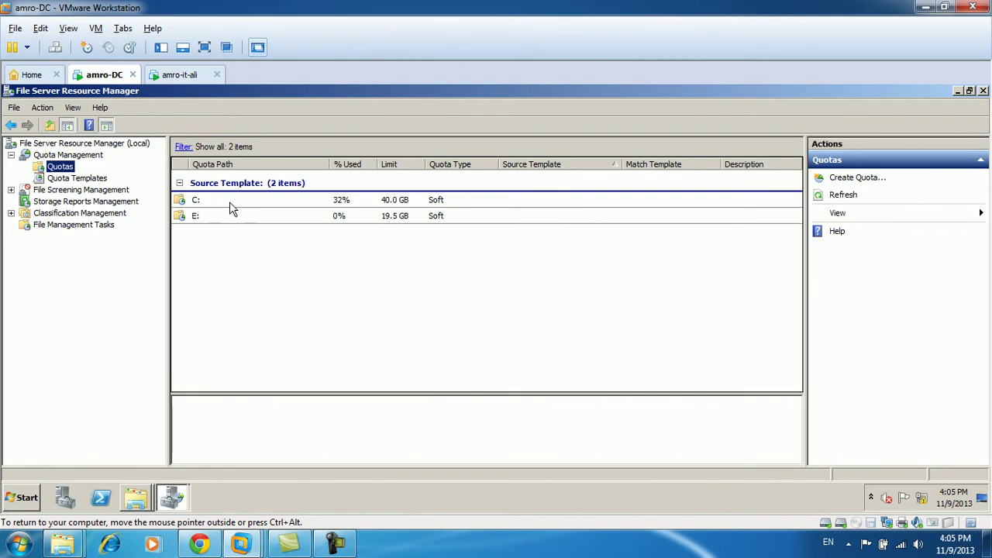
pyautogui.click(10, 190)
pyautogui.click(64, 203)
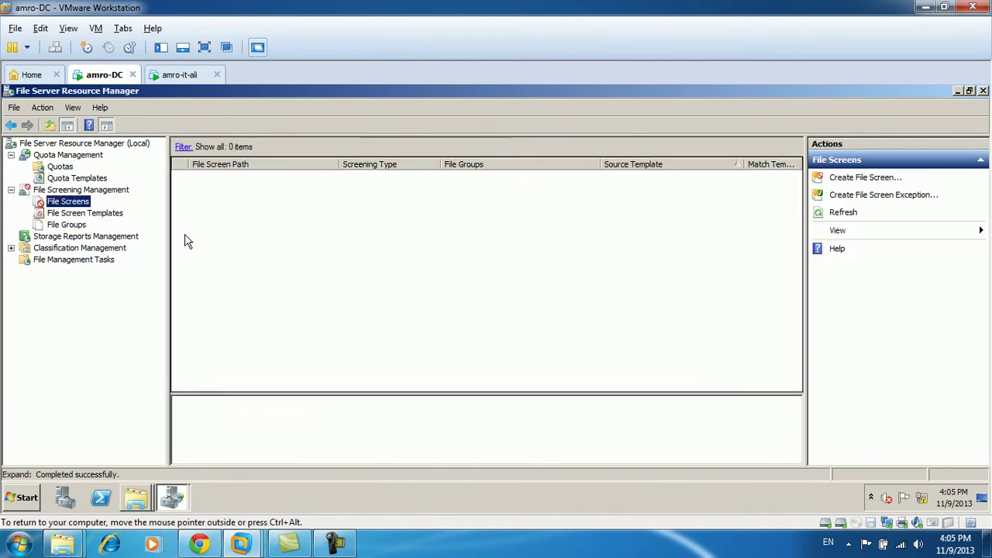
pyautogui.rightClick(71, 204)
pyautogui.click(118, 215)
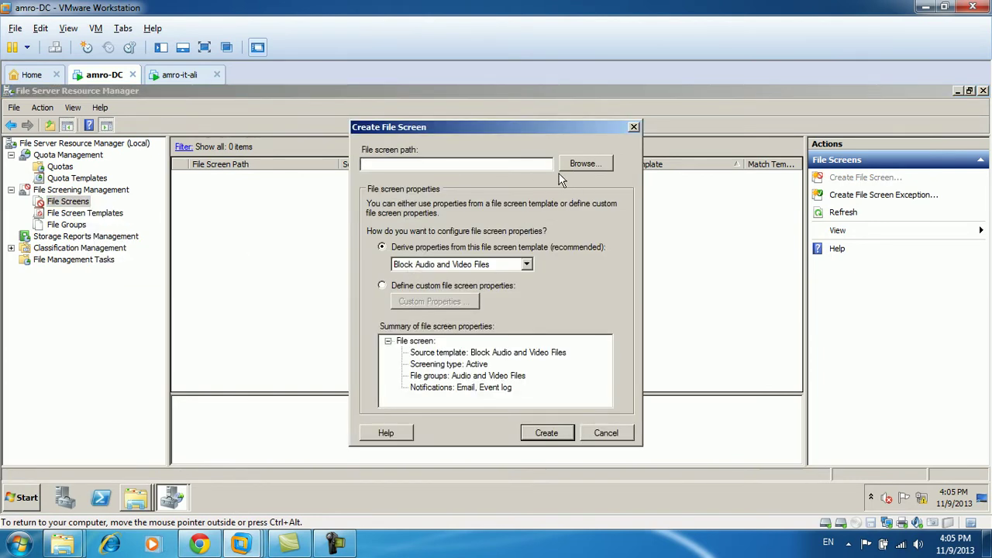
pyautogui.click(585, 164)
pyautogui.click(444, 276)
pyautogui.click(514, 377)
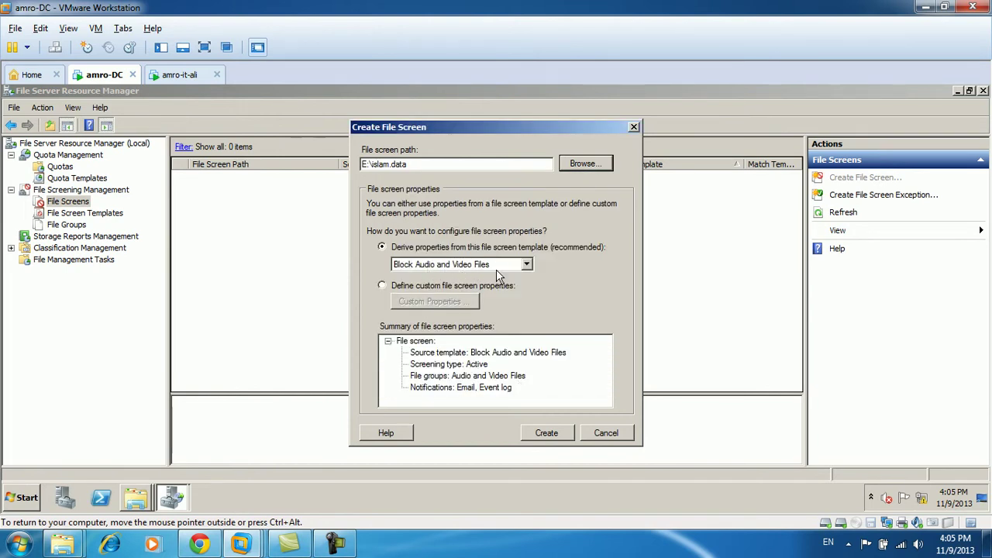
pyautogui.click(546, 433)
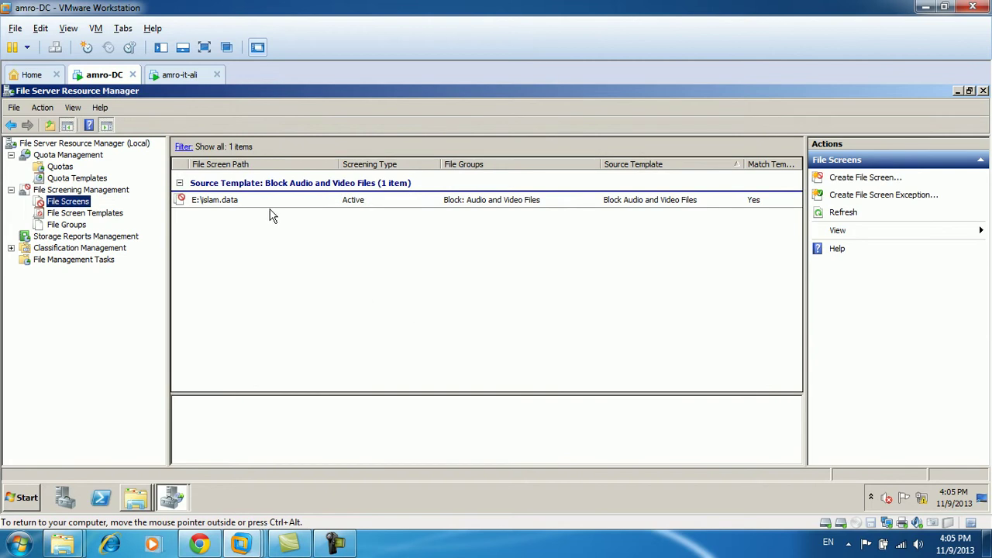
# Start a new quota from the 200 MB Limit with 50 MB Extension template.
pyautogui.click(71, 167)
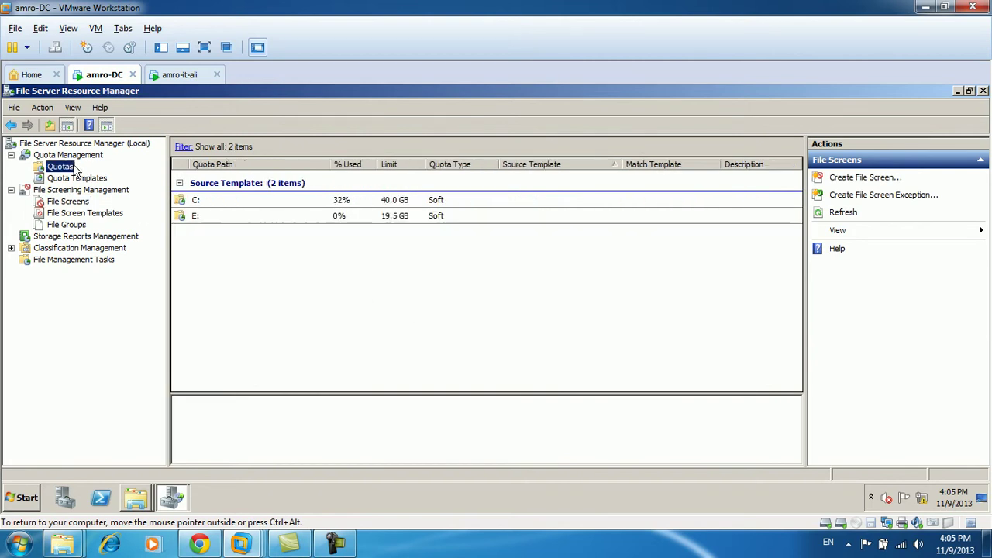
pyautogui.rightClick(56, 166)
pyautogui.click(87, 171)
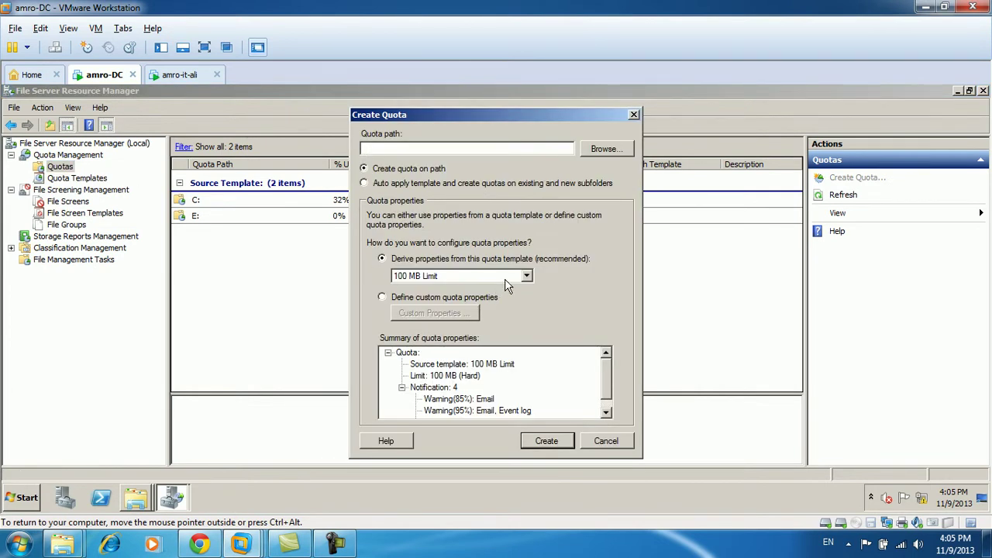
pyautogui.click(526, 278)
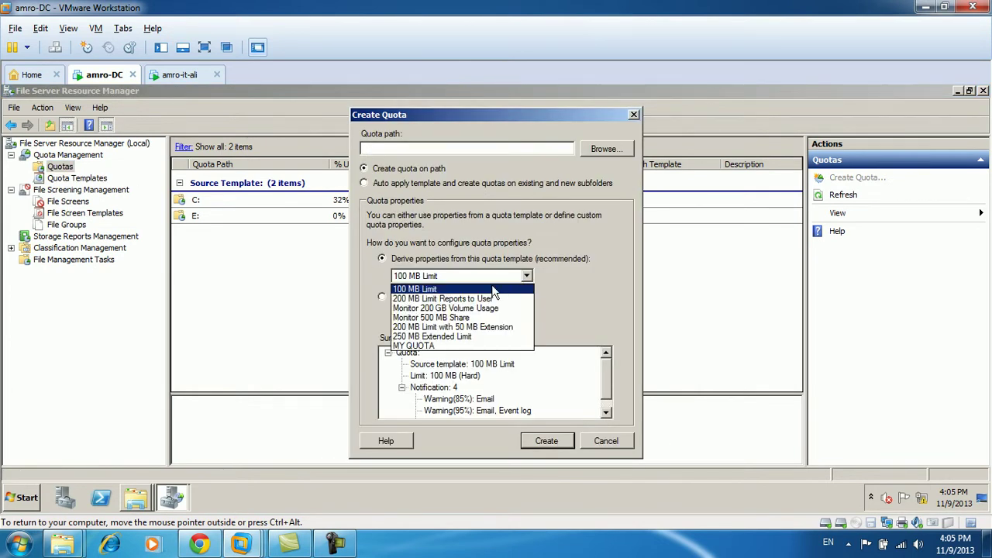
pyautogui.click(440, 327)
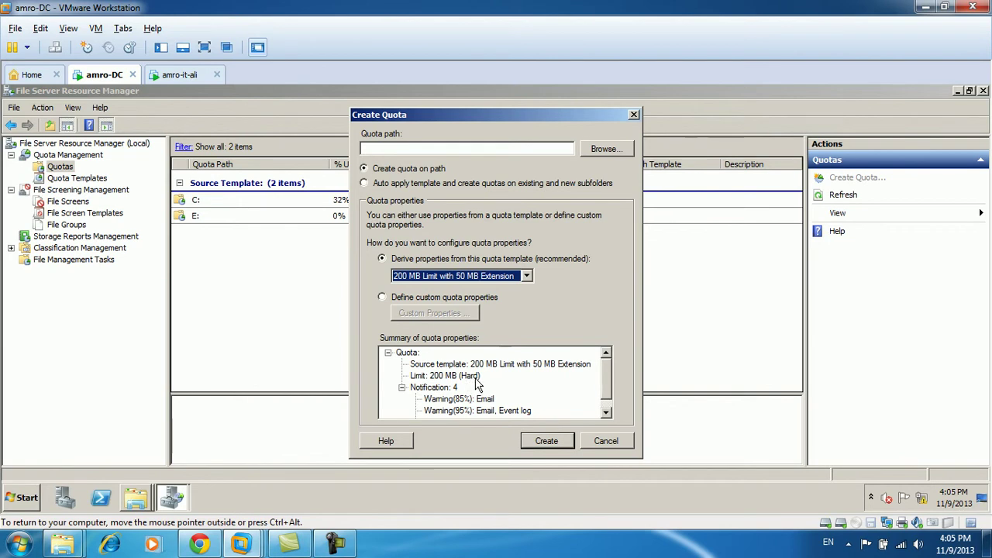
pyautogui.click(544, 439)
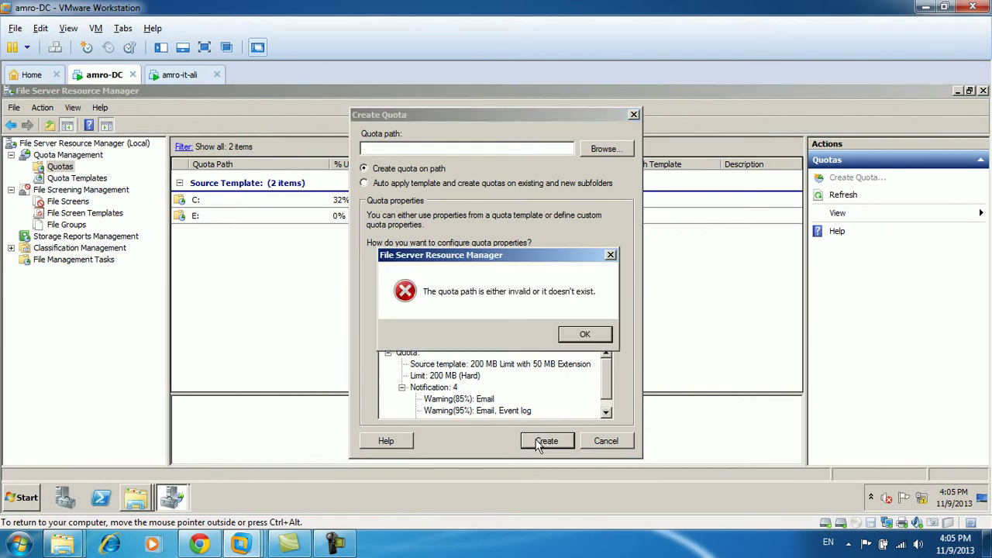
pyautogui.click(592, 334)
# Set the quota path to E:\islam.data and create the quota.
pyautogui.click(606, 149)
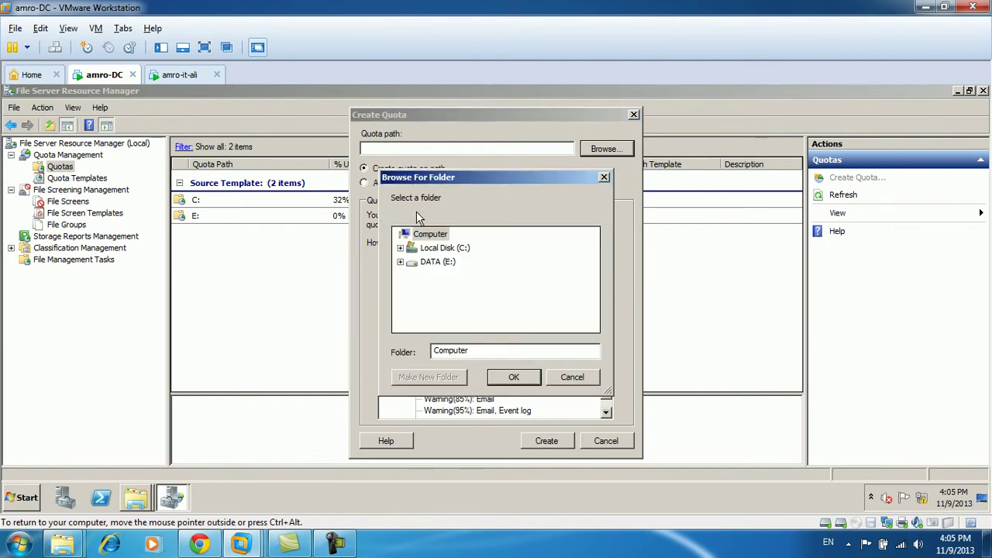
pyautogui.click(400, 262)
pyautogui.click(447, 276)
pyautogui.click(514, 377)
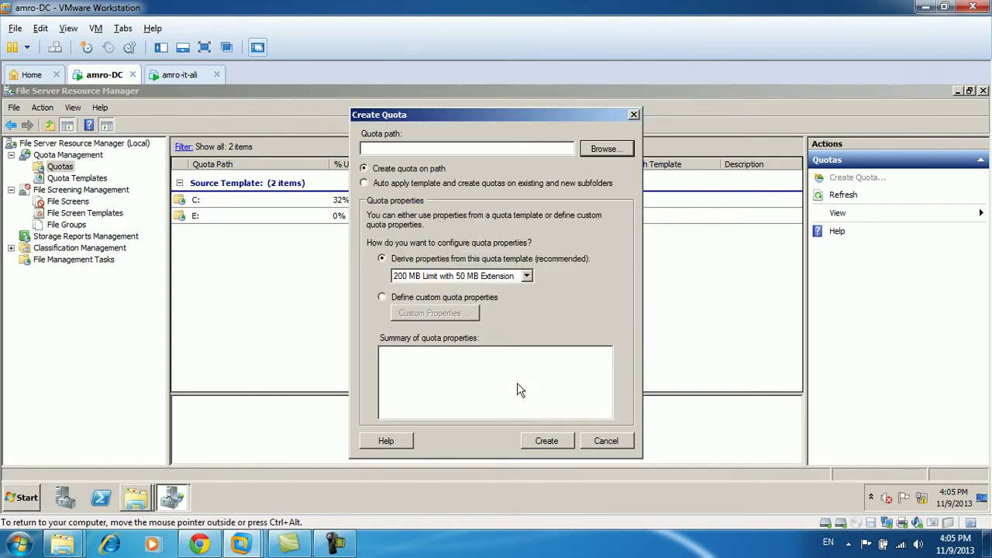
pyautogui.click(547, 440)
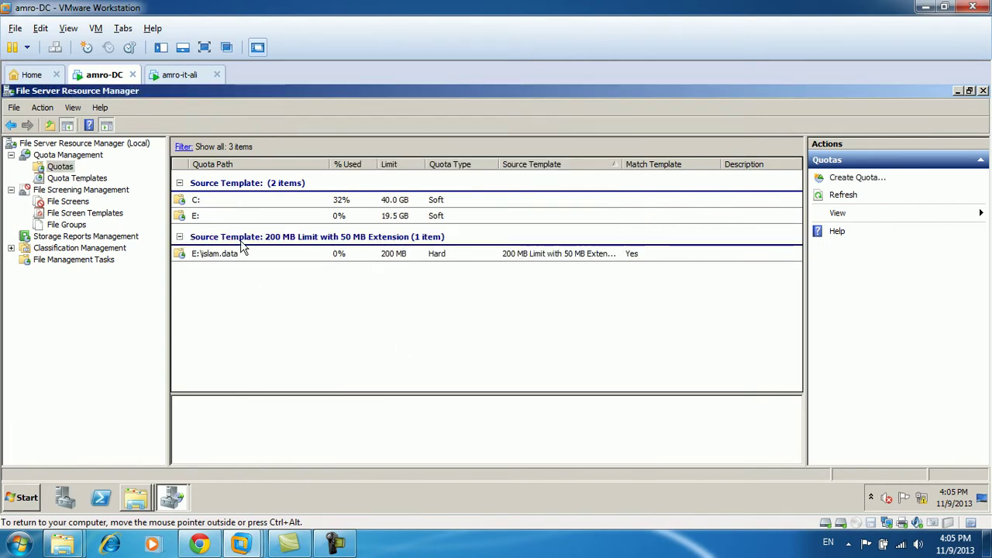
# Close File Server Resource Manager and log on to amro-it-ali with the domain user's password.
pyautogui.click(983, 91)
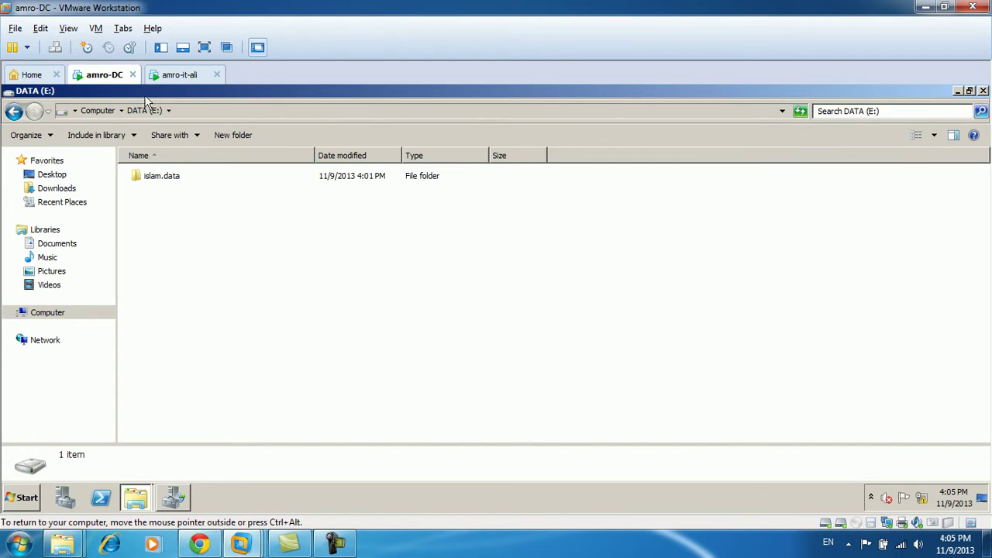
pyautogui.hotkey('alt', 'F4')
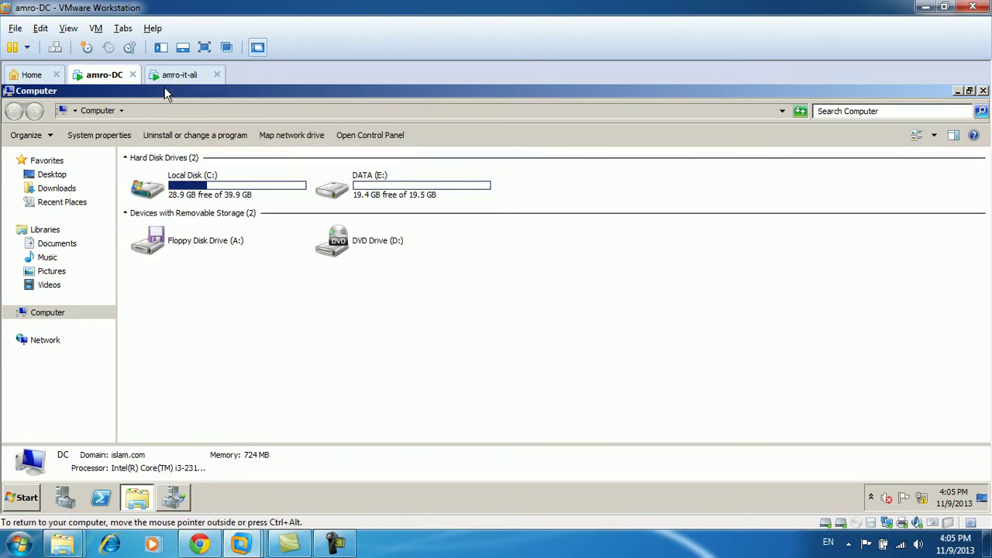
pyautogui.click(166, 85)
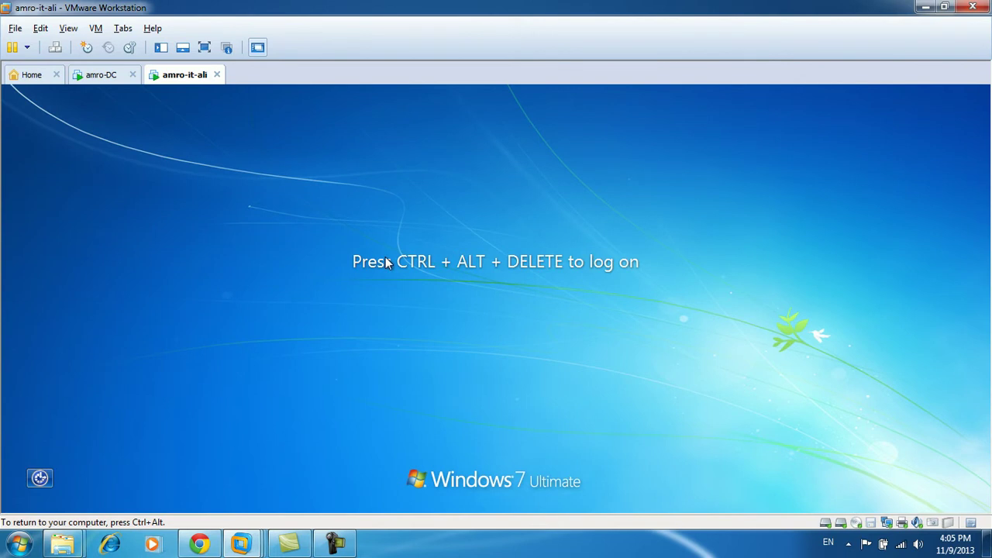
pyautogui.press('ctrl+alt+Insert')
pyautogui.write('••••')
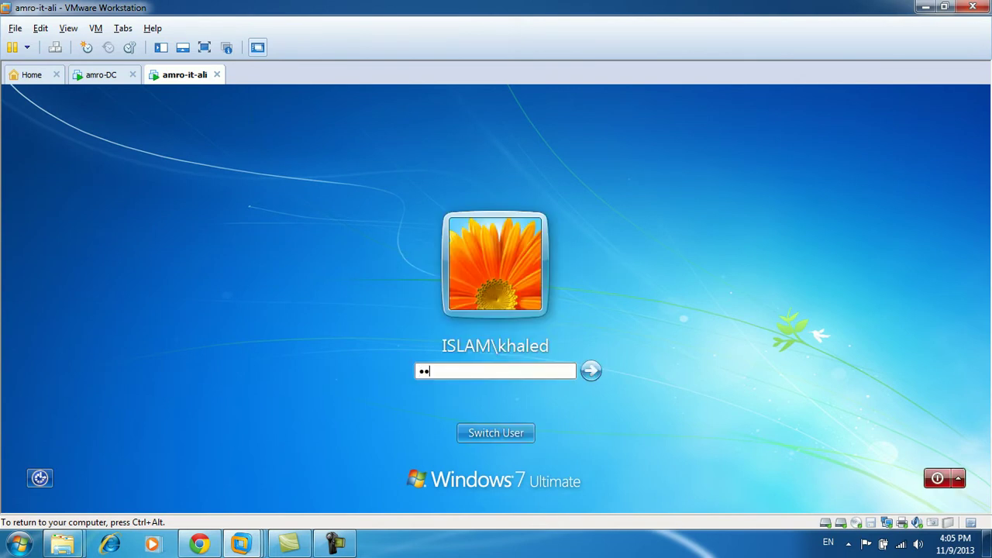
pyautogui.press('Return')
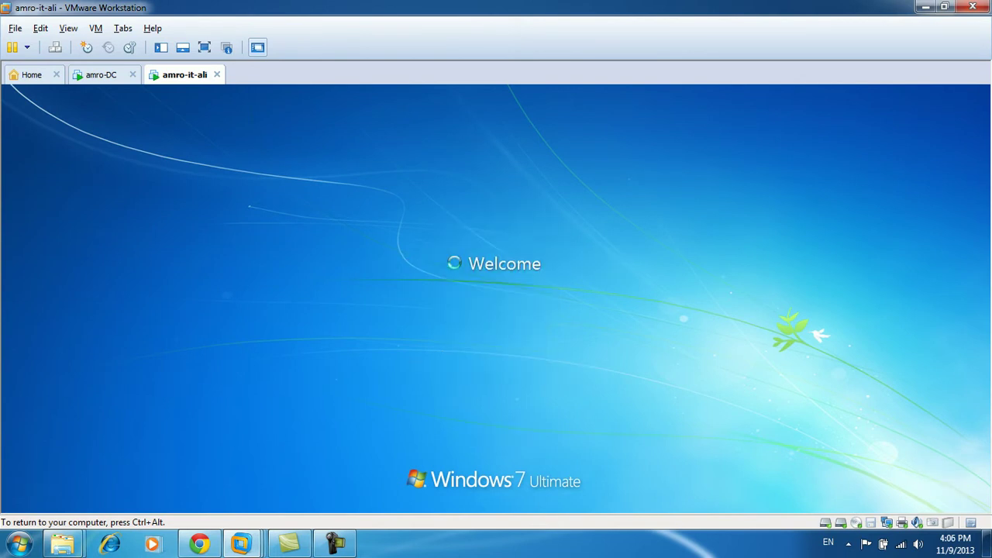
pyautogui.hotkey('ctrl', 'alt')
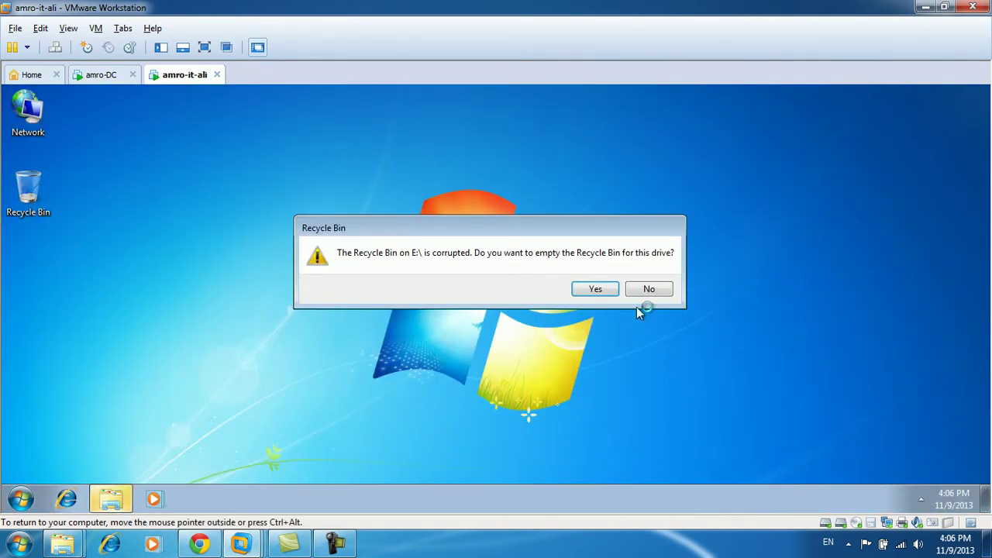
pyautogui.click(646, 288)
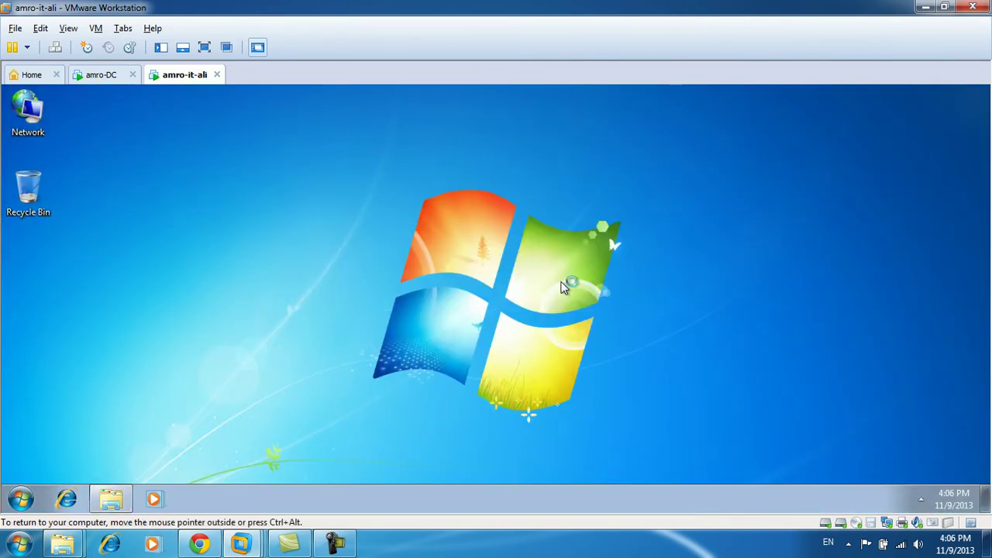
pyautogui.click(21, 498)
# Create a new text document named khaleddata on the islam.sales (Z:) drive.
pyautogui.click(232, 335)
pyautogui.doubleClick(425, 317)
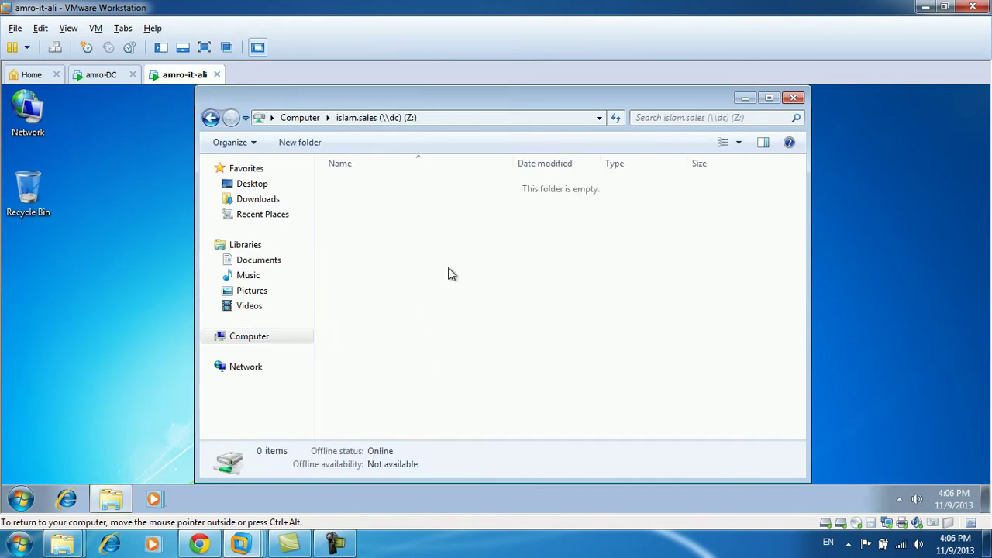
pyautogui.rightClick(431, 236)
pyautogui.moveTo(568, 379)
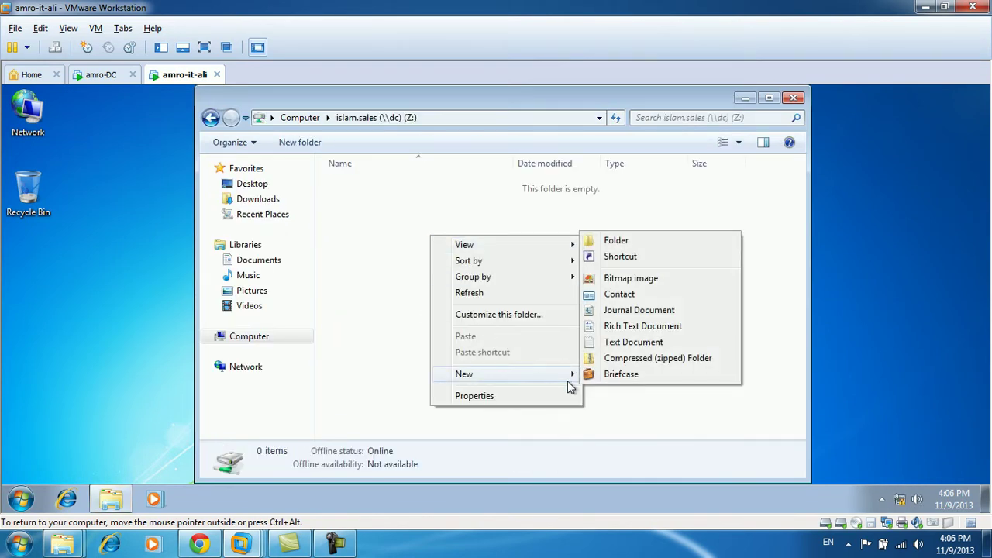
pyautogui.click(638, 343)
pyautogui.write('khaled')
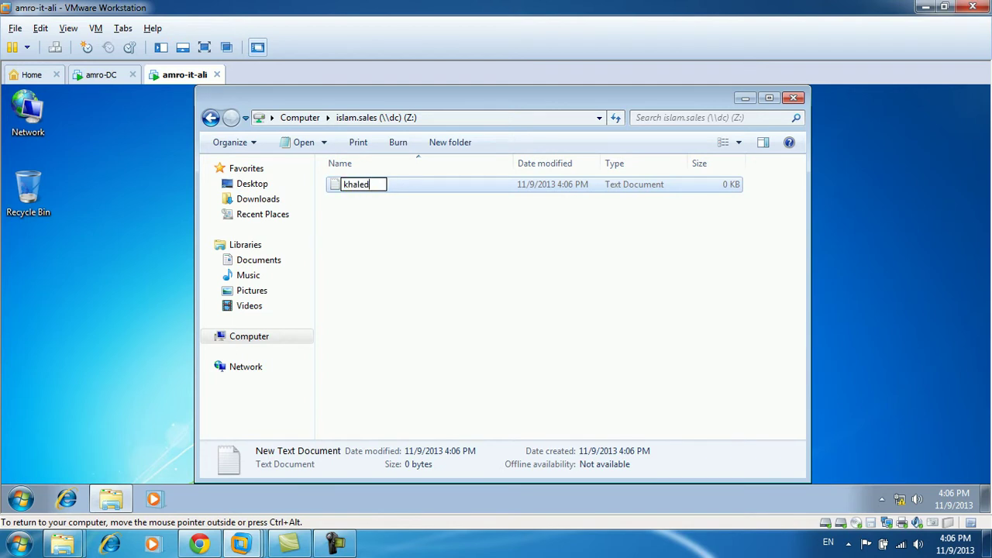
pyautogui.write('data')
pyautogui.press('Return')
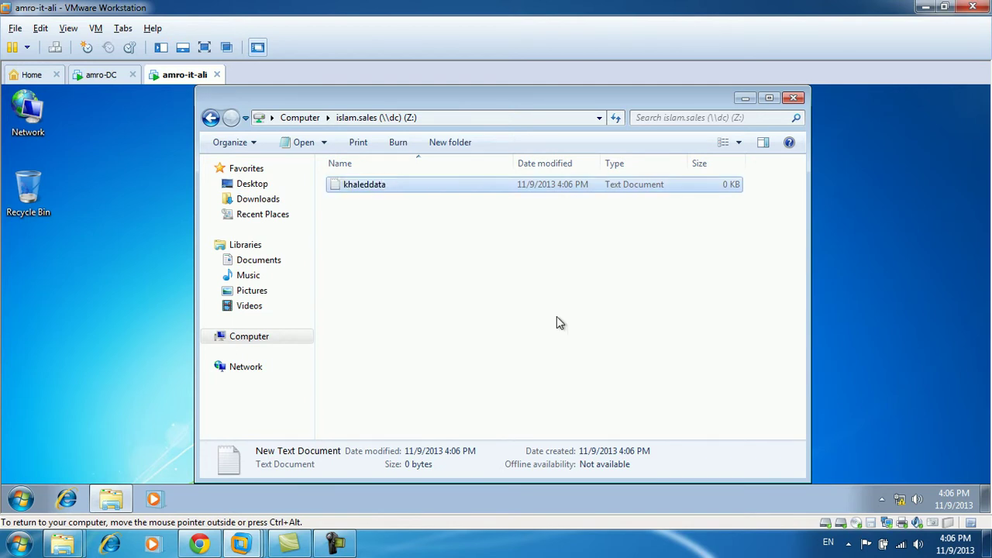
# Type sample text into khaleddata, save it, and close Explorer.
pyautogui.press('Return')
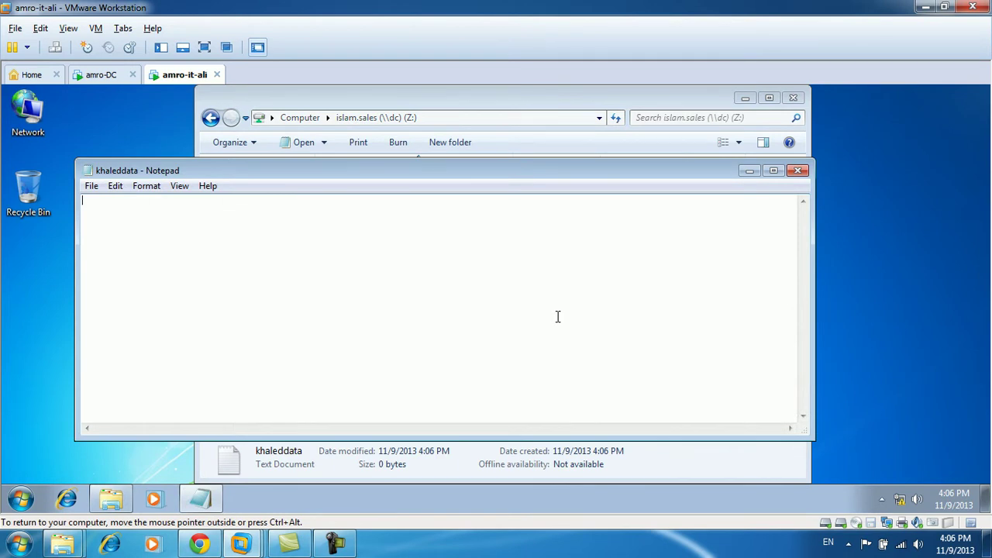
pyautogui.write('djklfhaskjfdhkasjfhaksjdf')
pyautogui.hotkey('alt', 'F4')
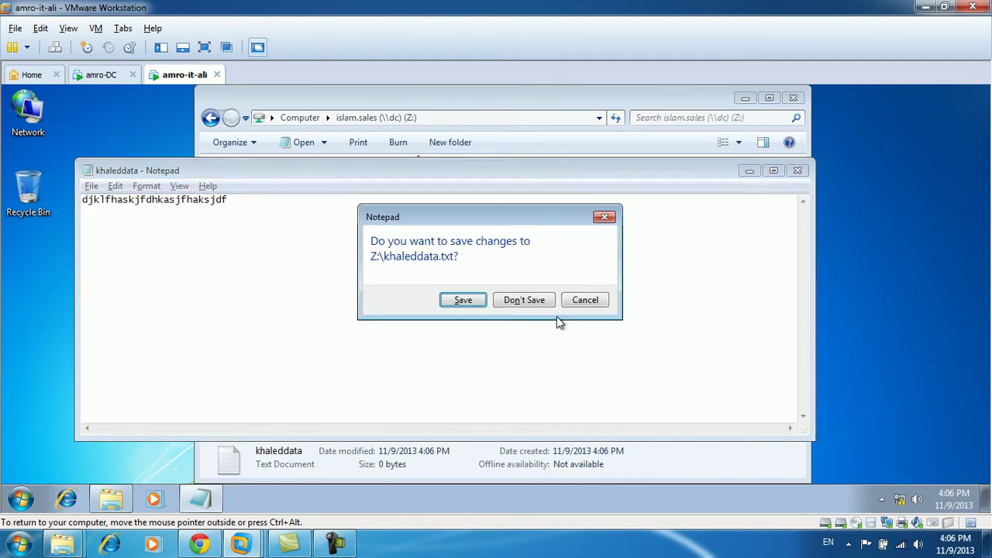
pyautogui.press('Return')
pyautogui.click(556, 322)
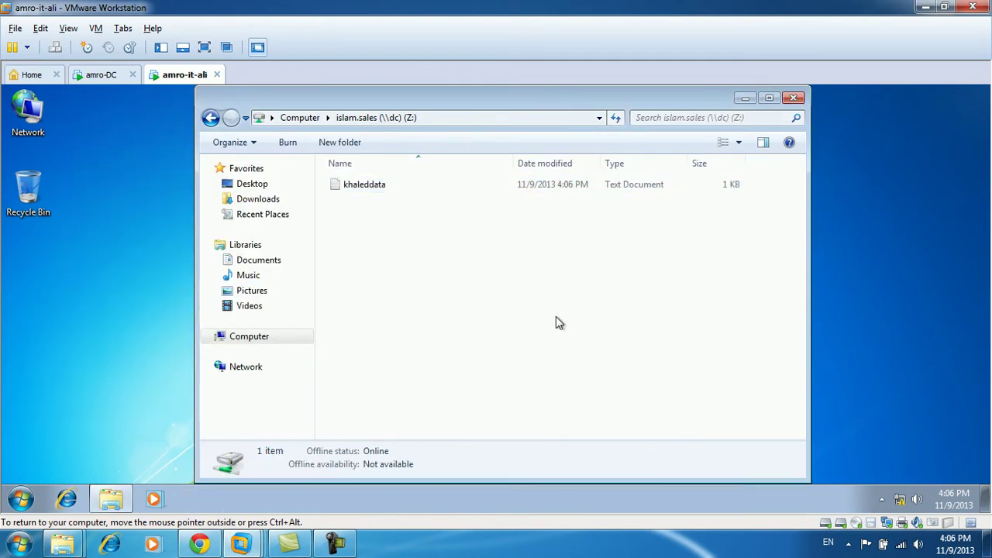
pyautogui.click(795, 97)
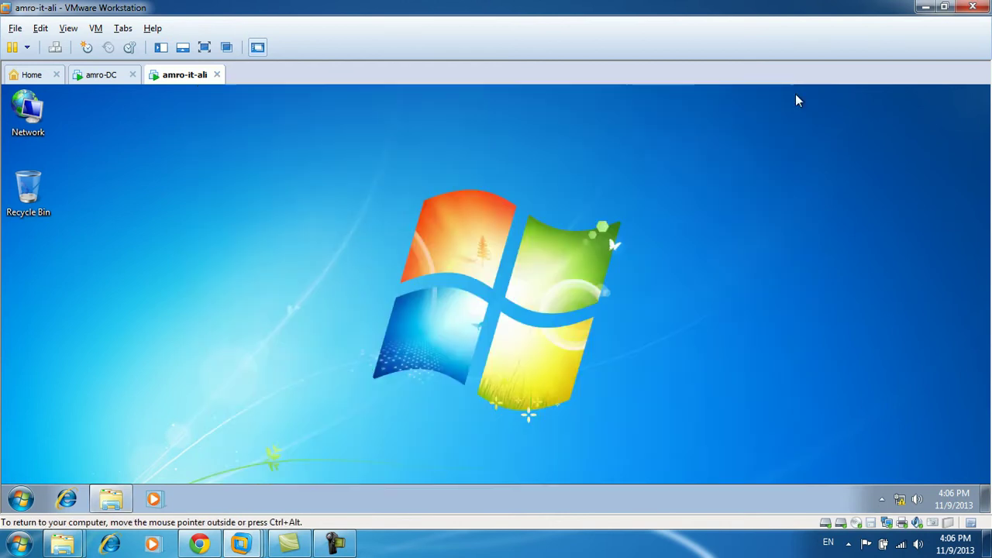
# Refresh the desktop and disconnect the client VM's network adapter.
pyautogui.rightClick(591, 155)
pyautogui.click(629, 195)
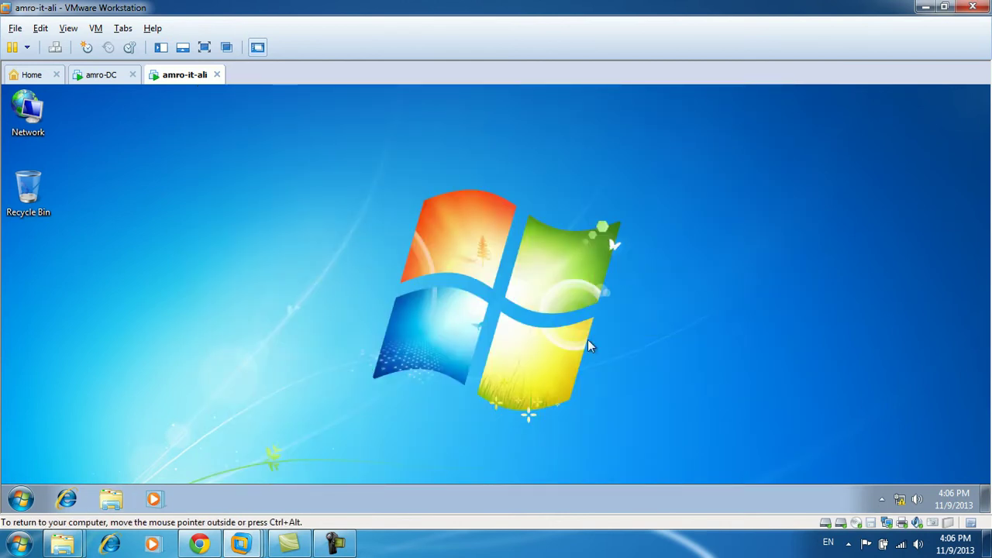
pyautogui.click(886, 525)
pyautogui.click(901, 500)
# Confirm islam.sales (Z:) is unavailable from Computer, then reconnect the network adapter.
pyautogui.click(14, 508)
pyautogui.click(245, 326)
pyautogui.click(362, 327)
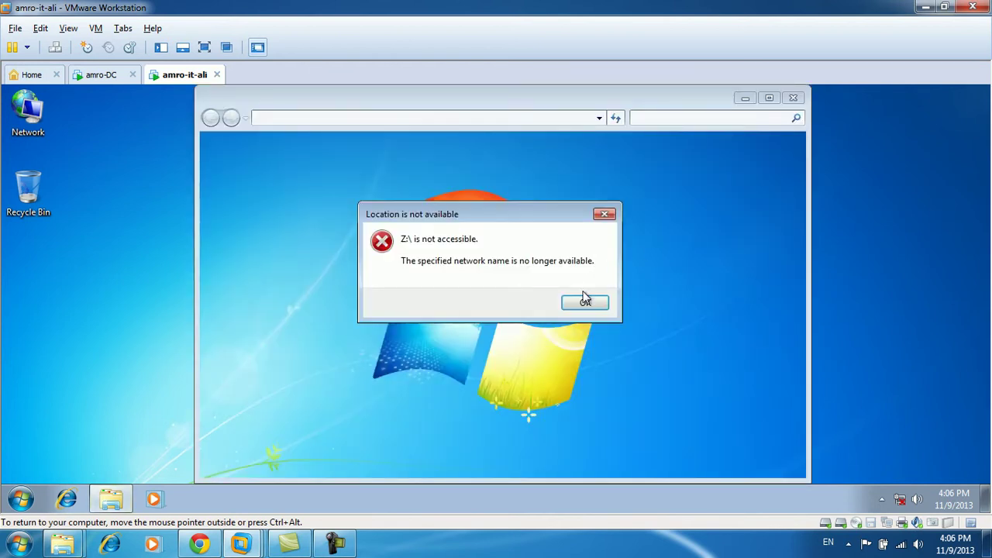
pyautogui.click(593, 301)
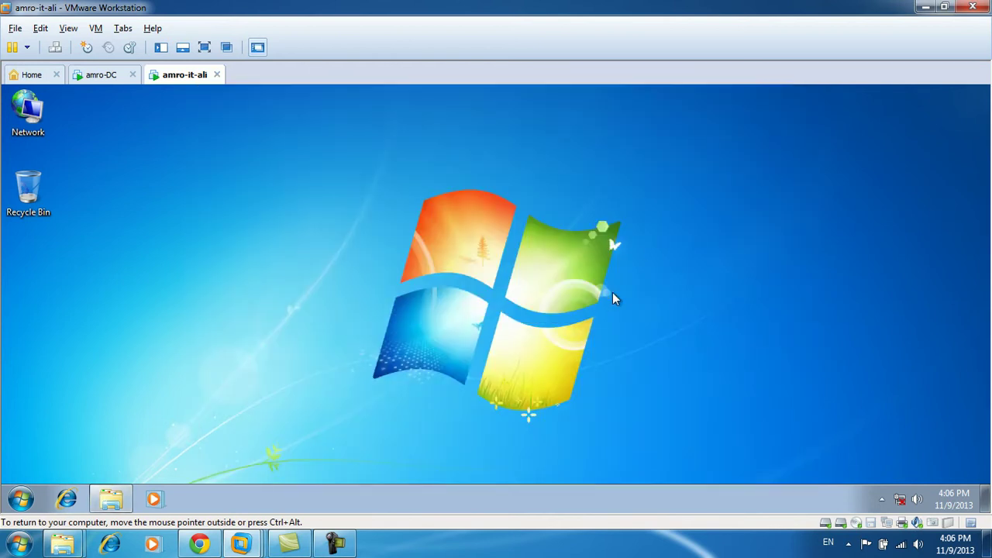
pyautogui.click(884, 529)
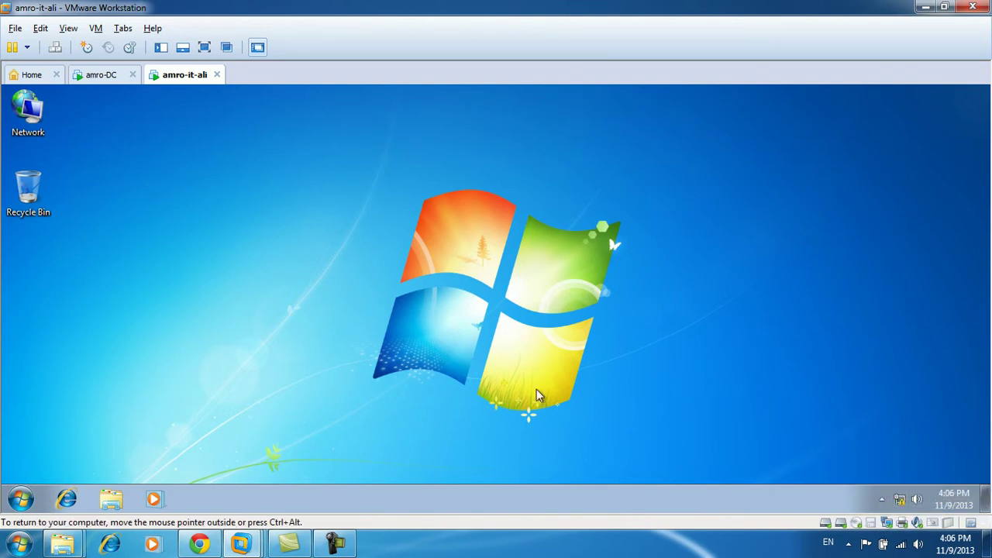
pyautogui.click(21, 498)
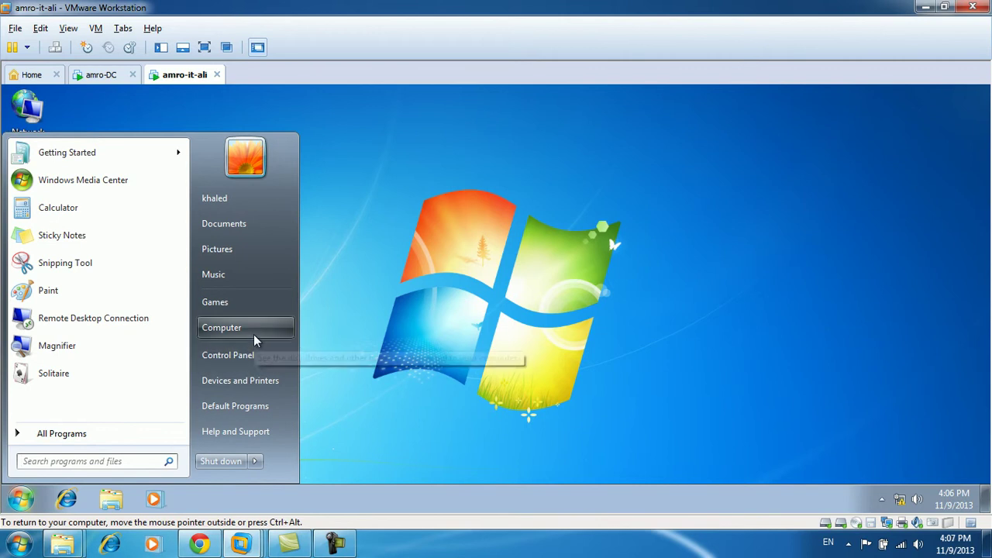
pyautogui.click(253, 335)
pyautogui.doubleClick(378, 320)
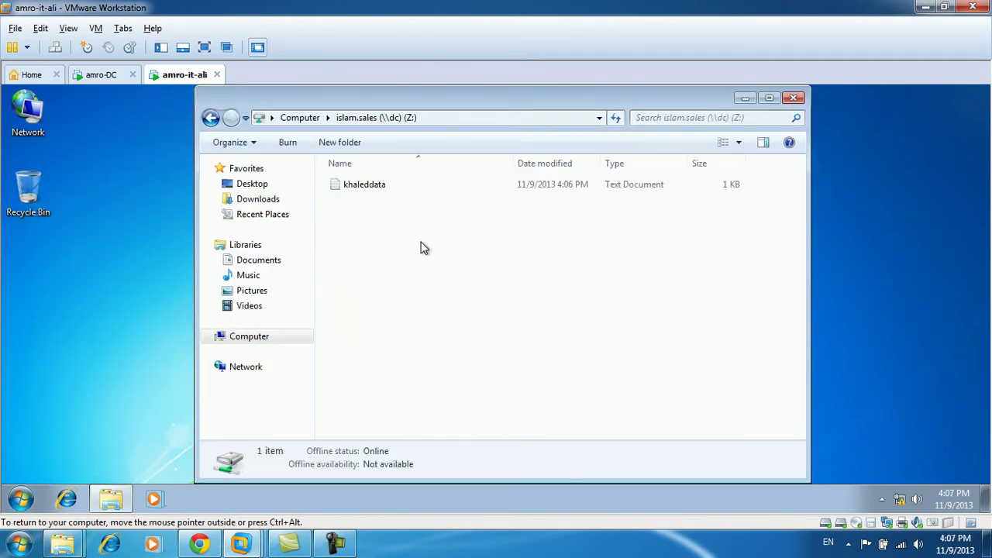
pyautogui.doubleClick(373, 186)
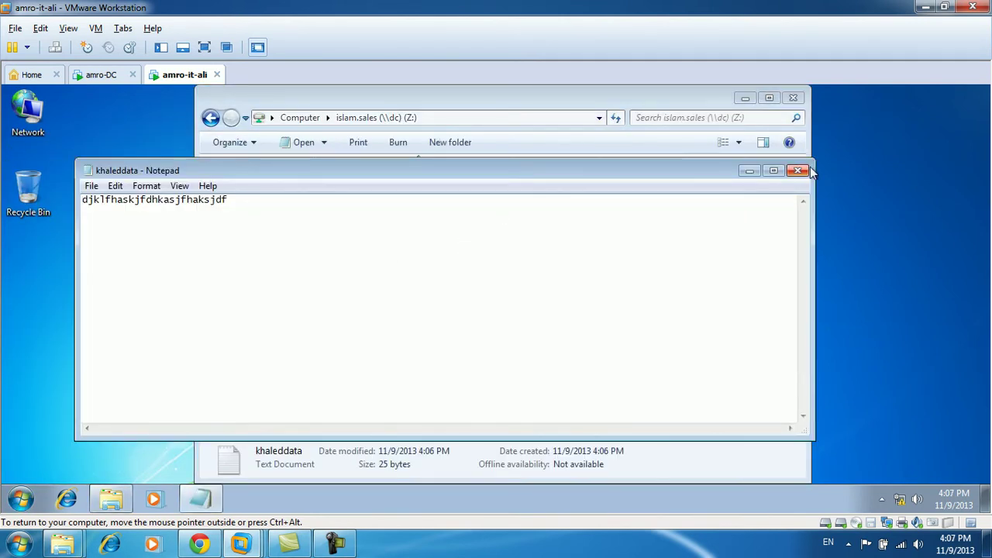
pyautogui.click(798, 170)
pyautogui.click(793, 98)
pyautogui.rightClick(445, 220)
pyautogui.click(485, 261)
pyautogui.rightClick(400, 208)
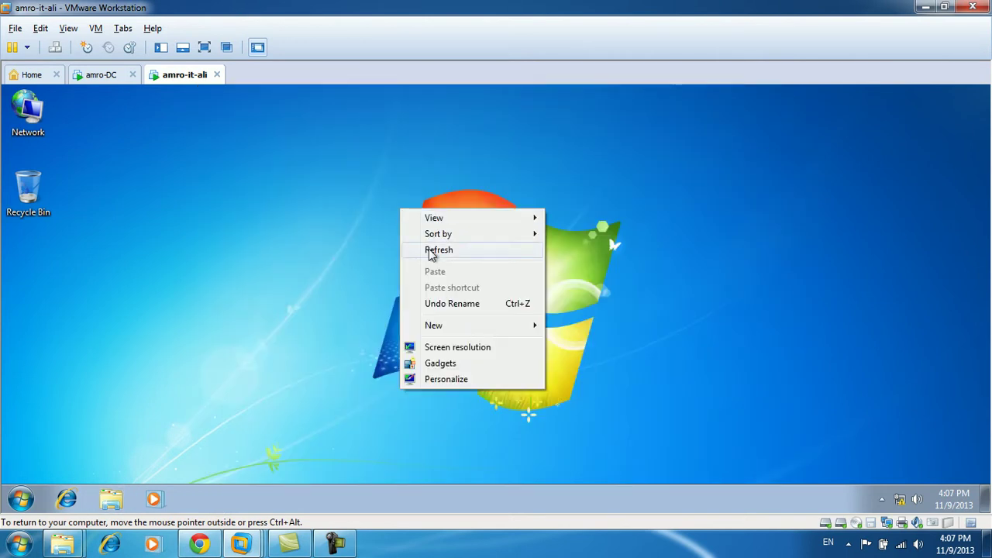
pyautogui.click(428, 250)
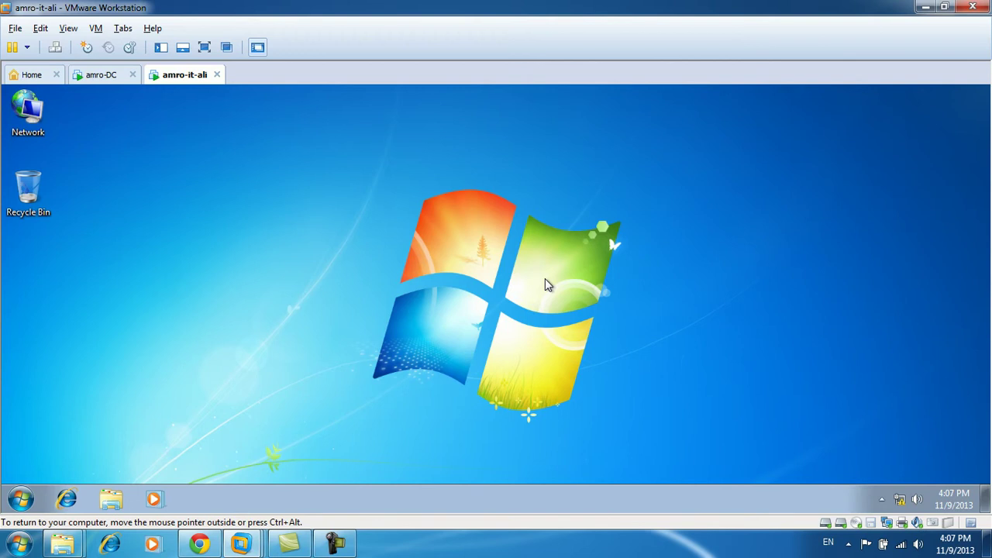
# On amro-DC, open Advanced Sharing for the E:\islam.data folder.
pyautogui.click(100, 74)
pyautogui.click(23, 498)
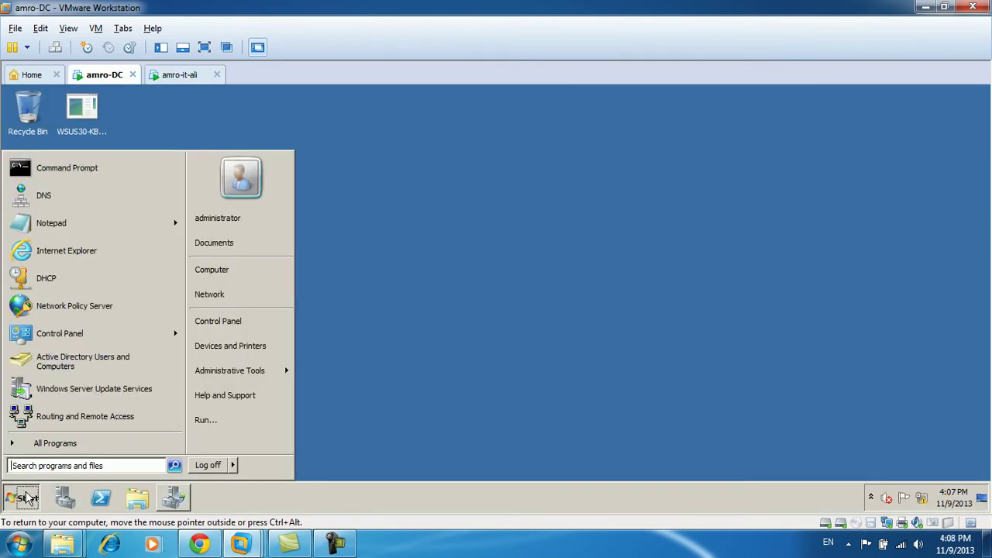
pyautogui.click(226, 270)
pyautogui.doubleClick(428, 194)
pyautogui.rightClick(183, 178)
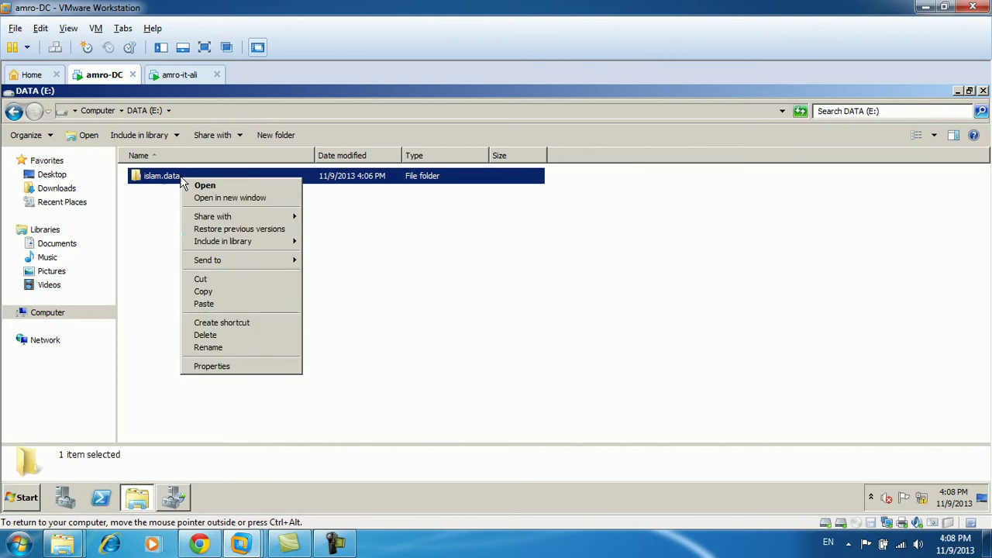
pyautogui.click(269, 367)
pyautogui.click(240, 162)
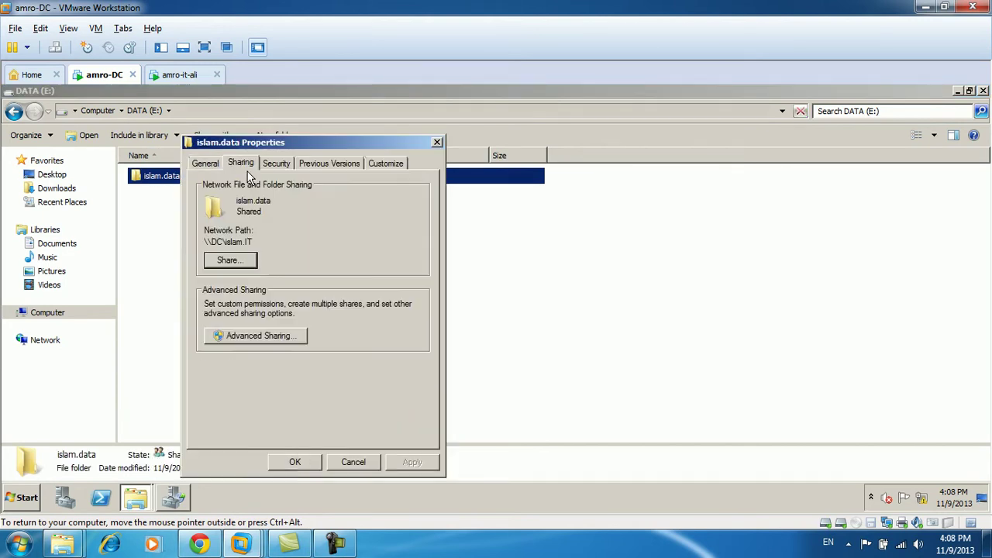
pyautogui.click(255, 335)
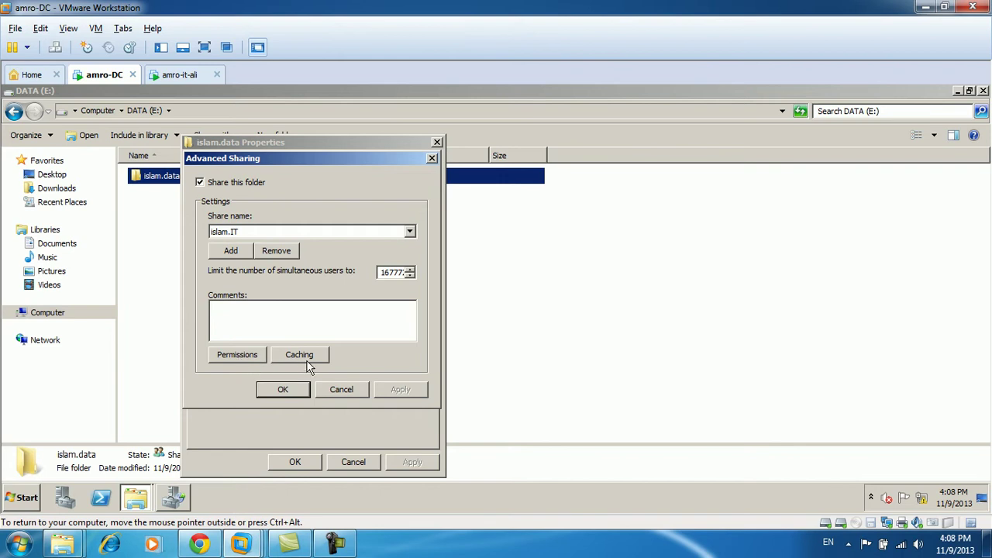
# Select the islam.sales share name and review its offline caching settings without changes.
pyautogui.click(409, 231)
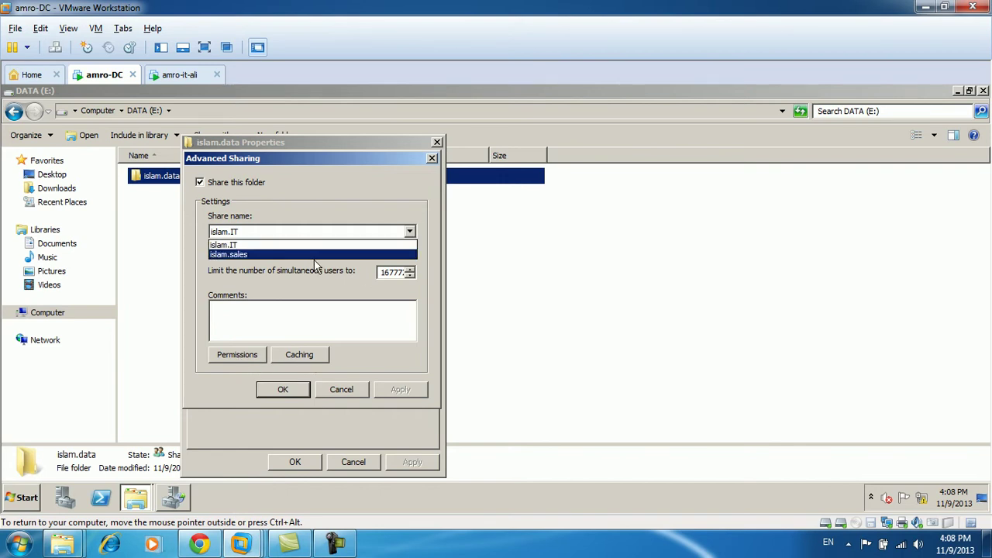
pyautogui.click(315, 264)
pyautogui.click(259, 235)
pyautogui.click(256, 255)
pyautogui.click(301, 358)
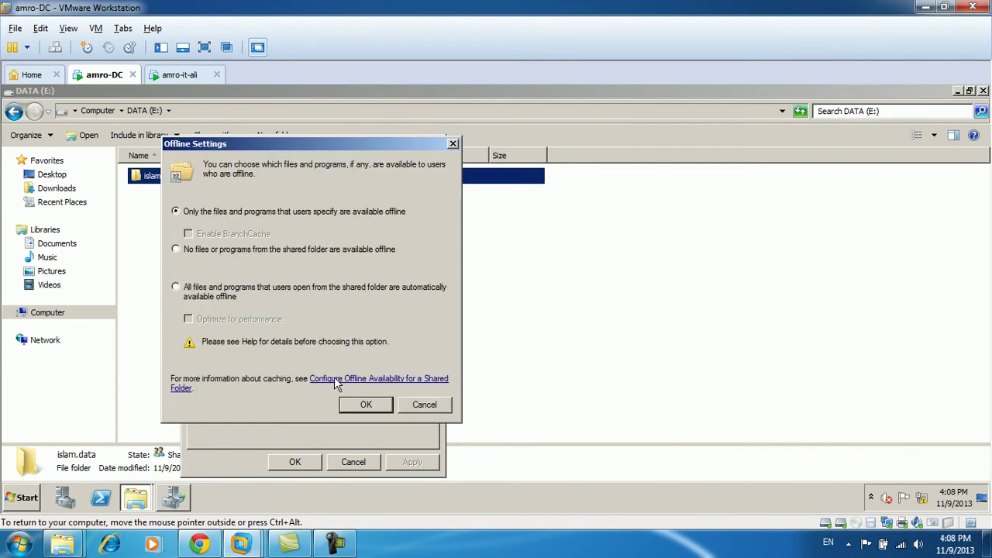
pyautogui.click(407, 403)
pyautogui.click(170, 494)
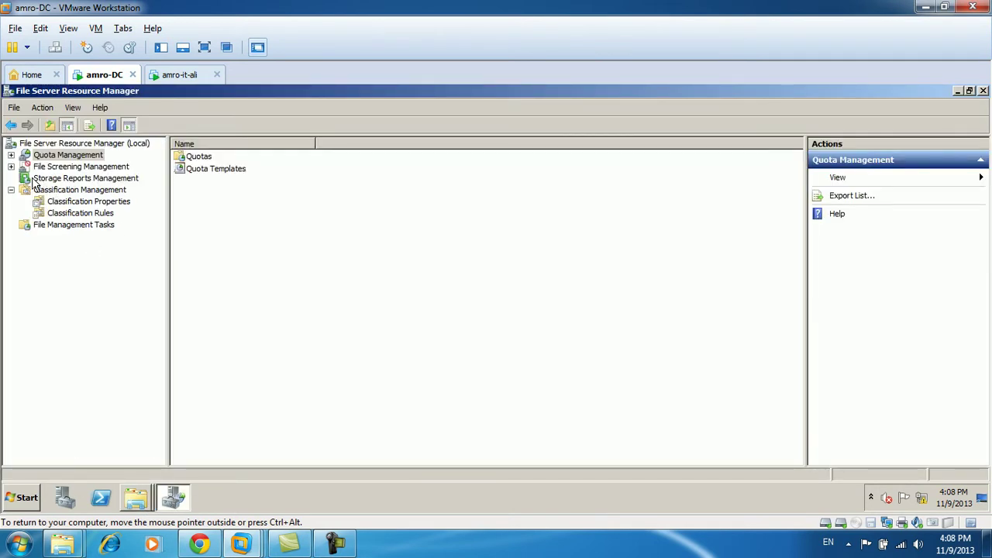
# Close File Server Resource Manager and launch Share and Storage Management.
pyautogui.rightClick(179, 500)
pyautogui.click(186, 467)
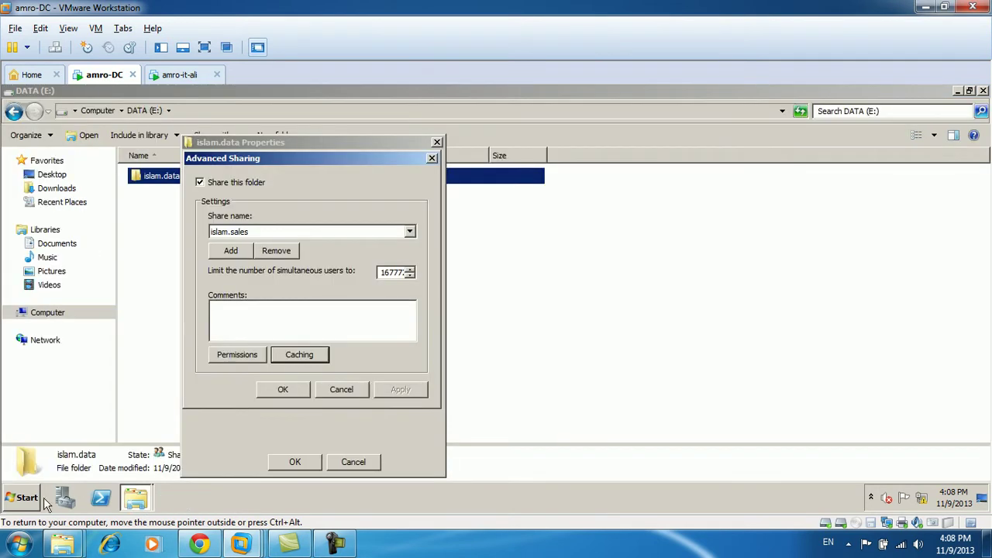
pyautogui.click(23, 497)
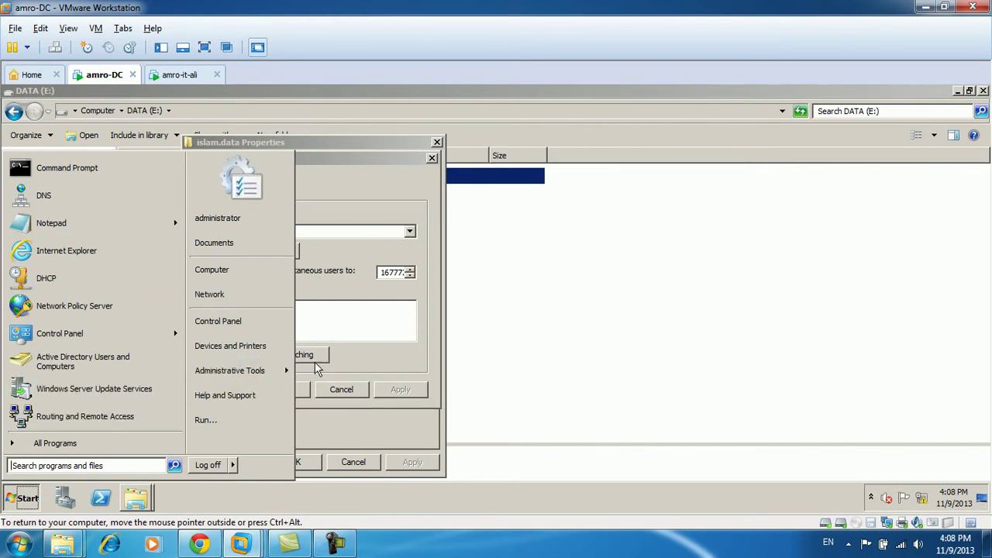
pyautogui.moveTo(249, 375)
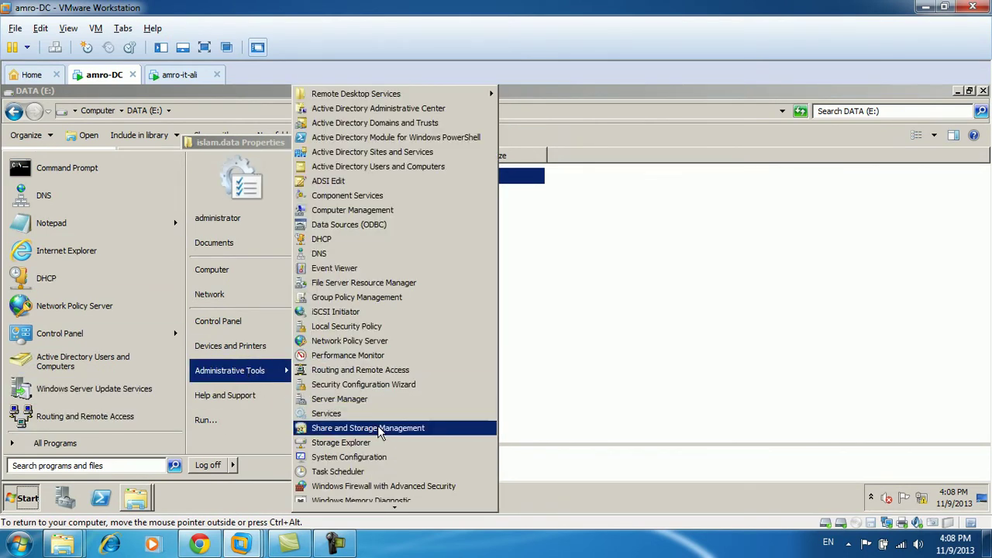
pyautogui.click(378, 426)
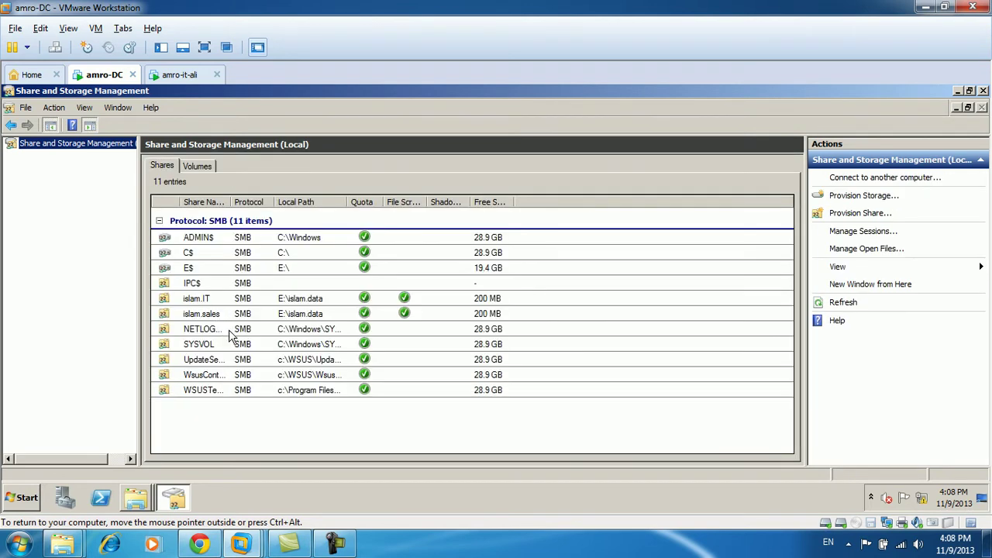
# Check islam.sales caching options in its advanced properties, then reopen its Offline Settings.
pyautogui.doubleClick(220, 317)
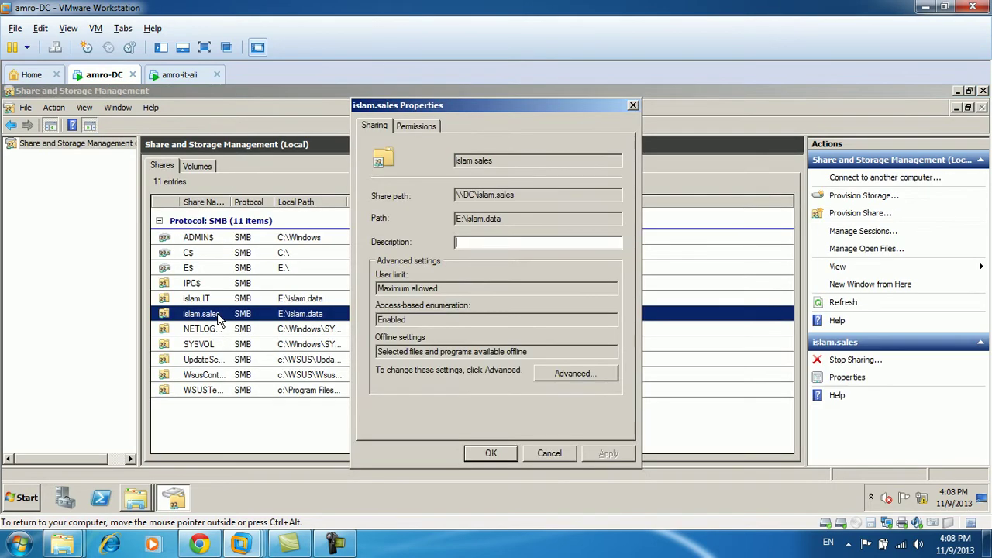
pyautogui.click(571, 374)
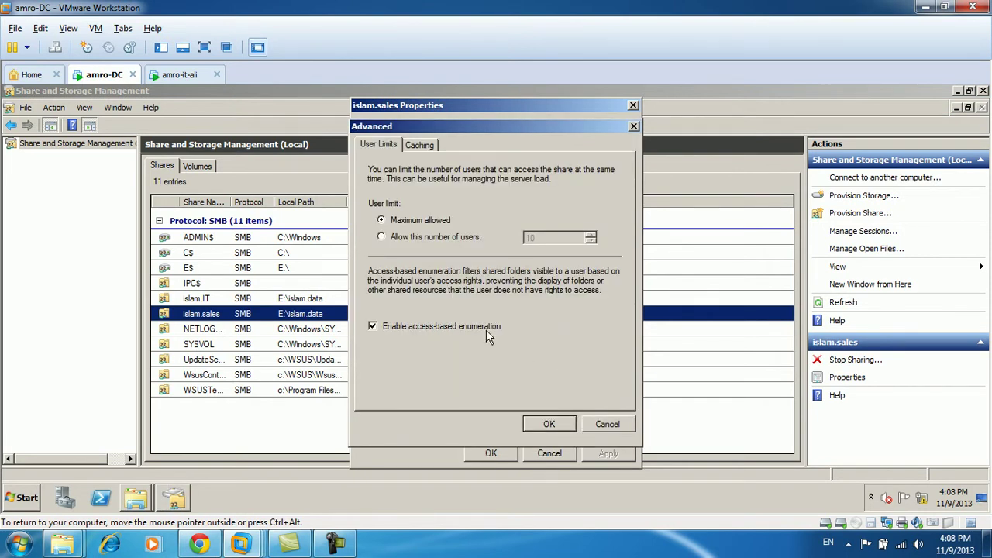
pyautogui.click(432, 145)
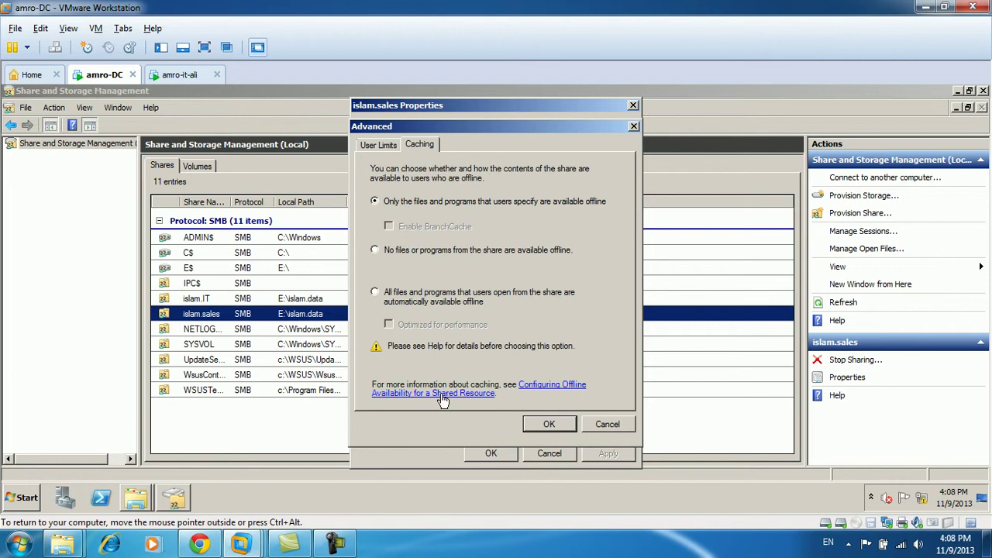
pyautogui.click(549, 423)
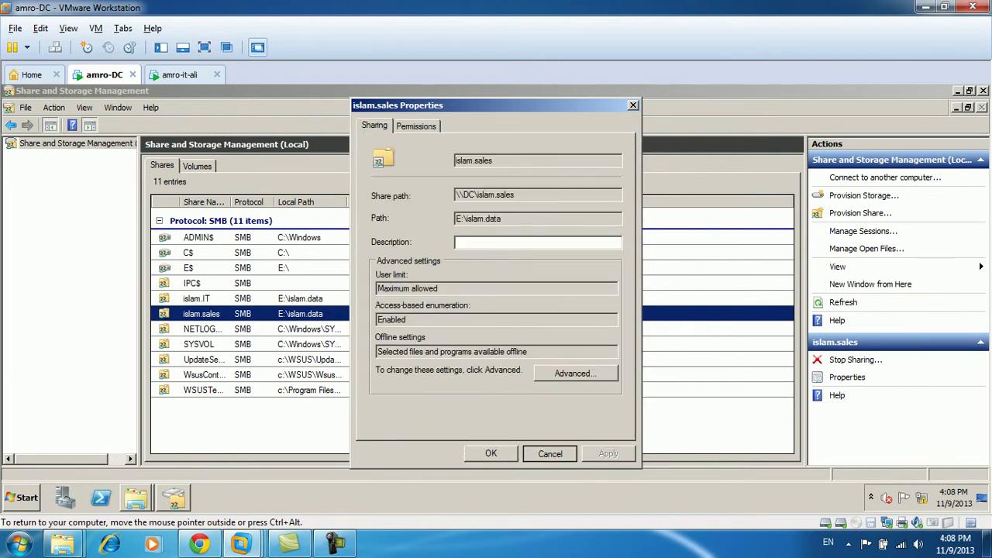
pyautogui.click(551, 454)
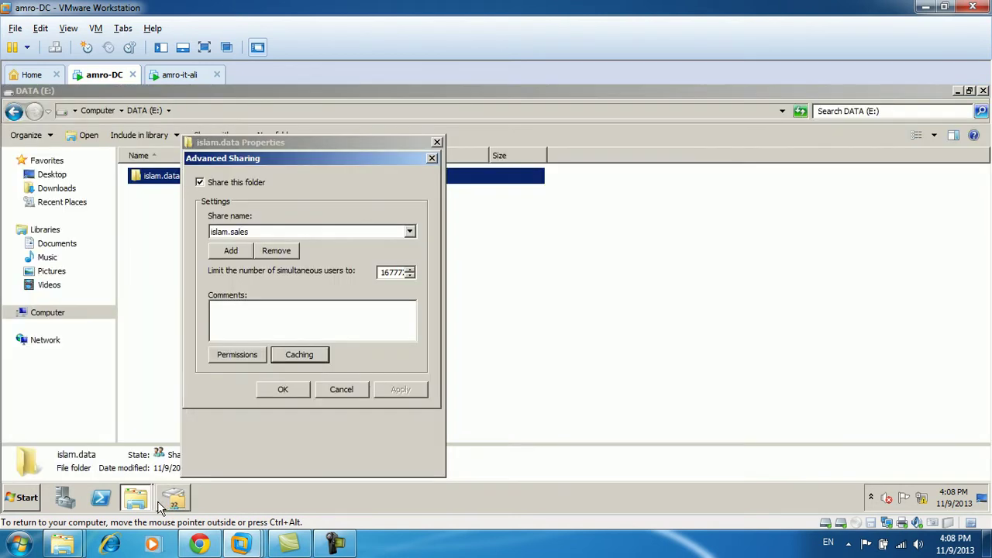
pyautogui.click(171, 500)
pyautogui.click(299, 355)
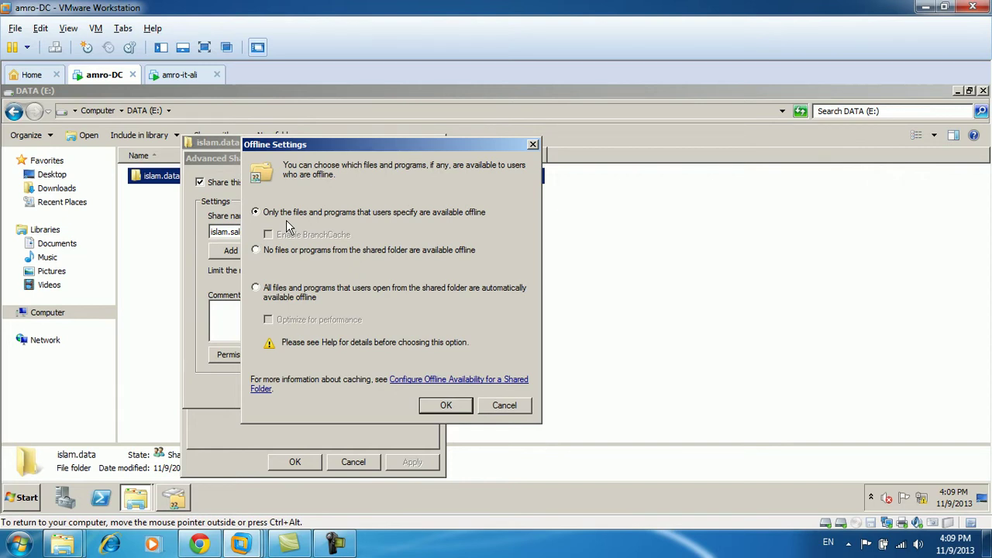
# On amro-it-ali, make khaleddata on the Z: drive always available offline.
pyautogui.click(181, 76)
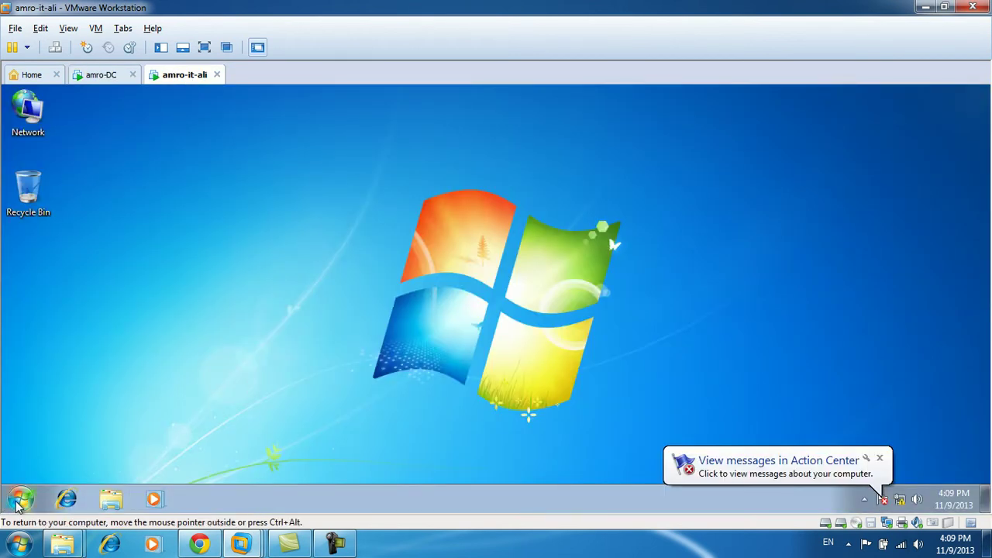
pyautogui.click(19, 504)
pyautogui.click(232, 329)
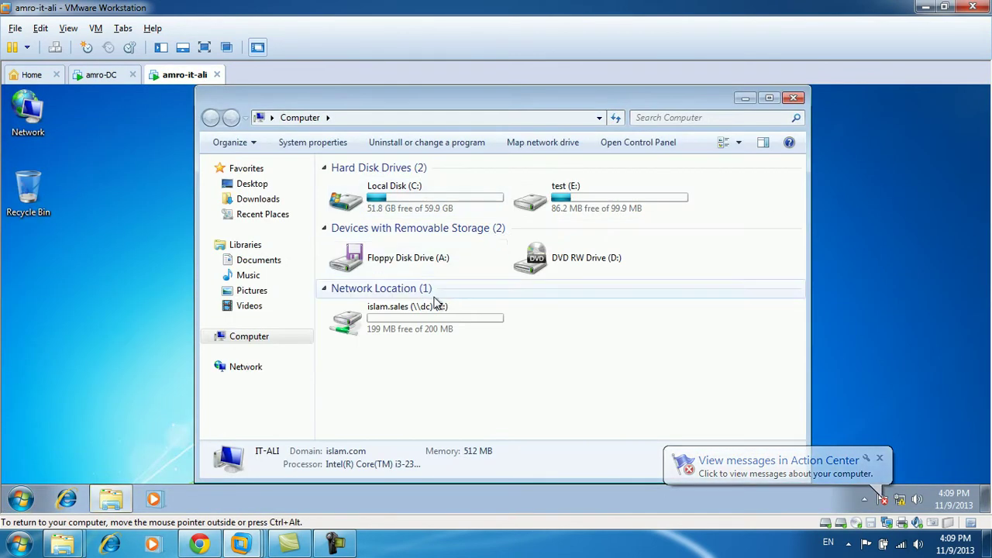
pyautogui.doubleClick(425, 314)
pyautogui.click(358, 187)
pyautogui.rightClick(359, 187)
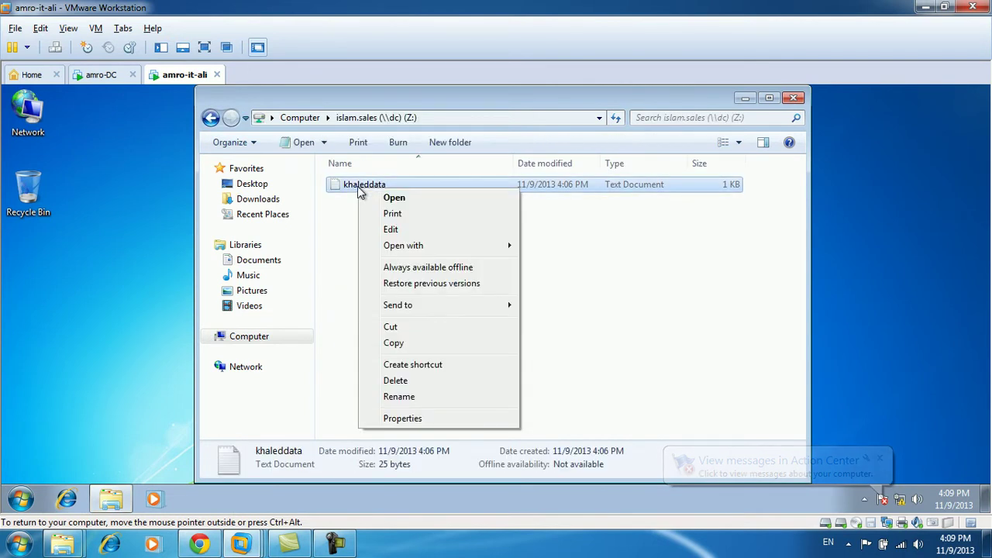
pyautogui.click(409, 270)
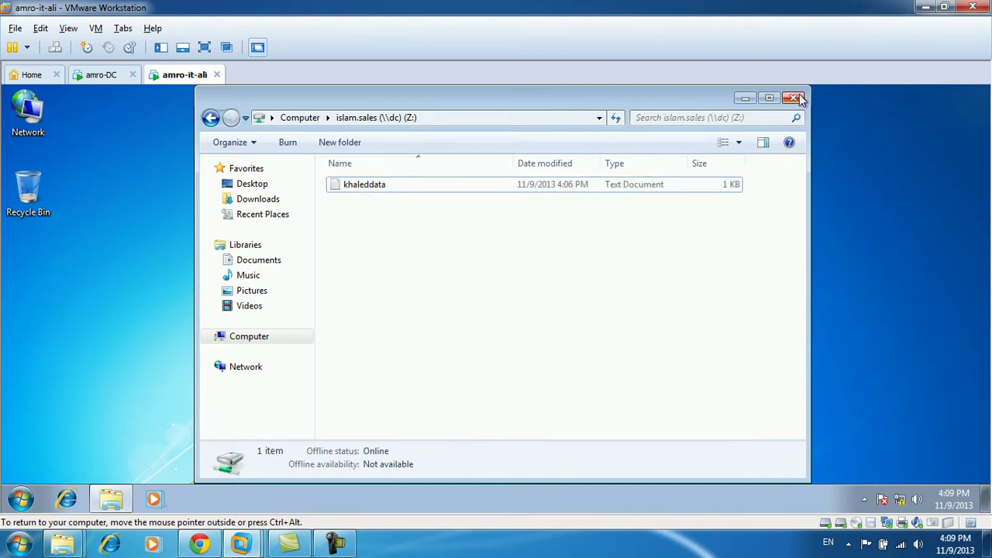
pyautogui.click(105, 75)
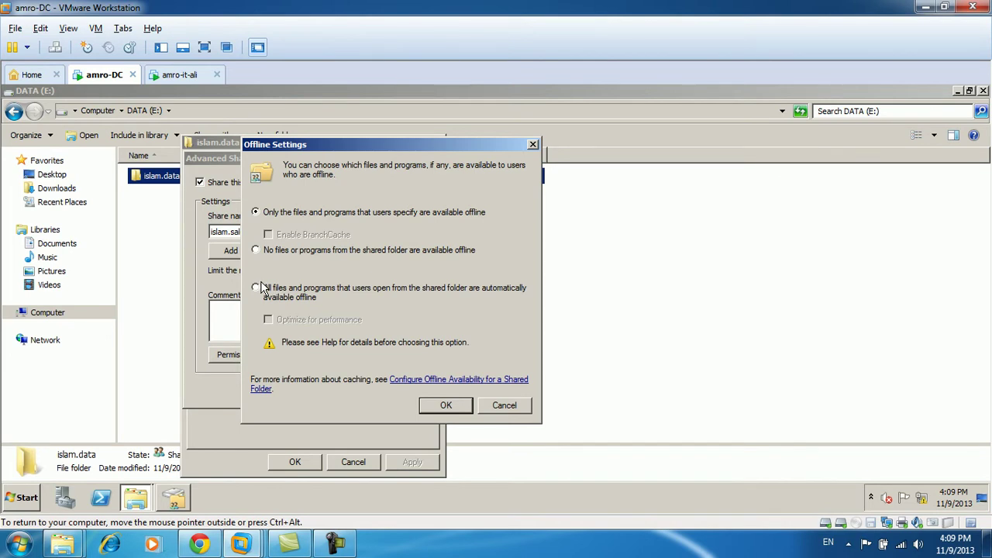
# Set islam.sales to make all opened files and programs automatically available offline.
pyautogui.click(268, 289)
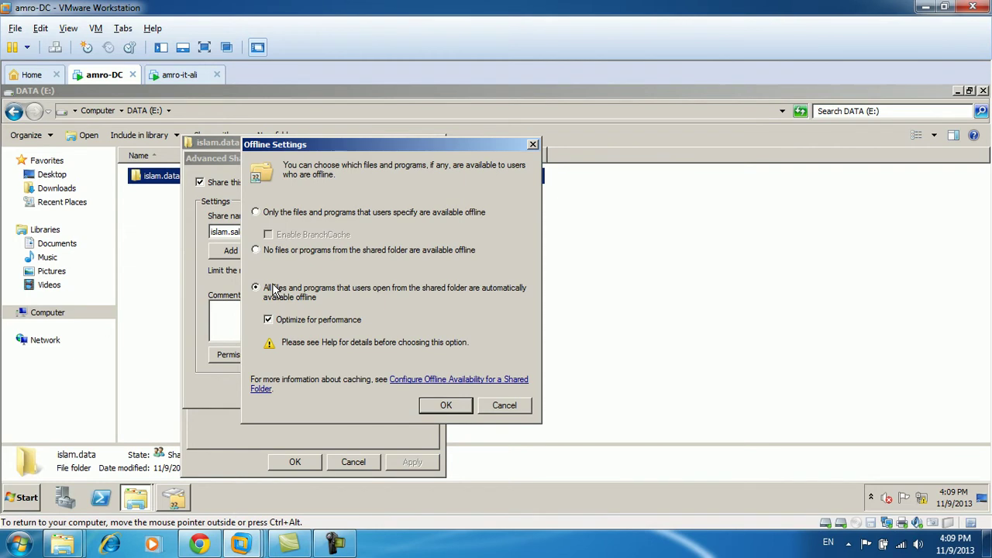
pyautogui.click(438, 416)
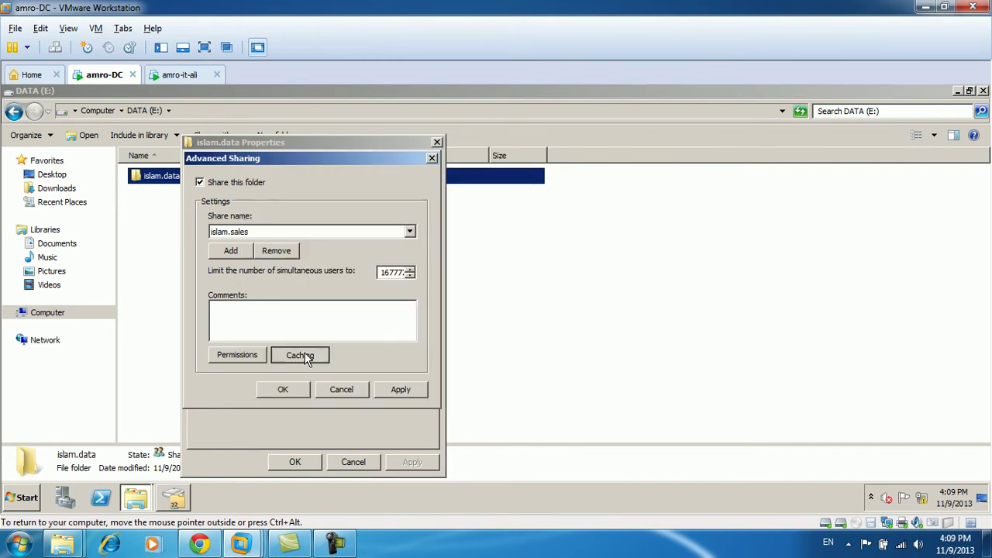
pyautogui.click(306, 354)
pyautogui.click(366, 404)
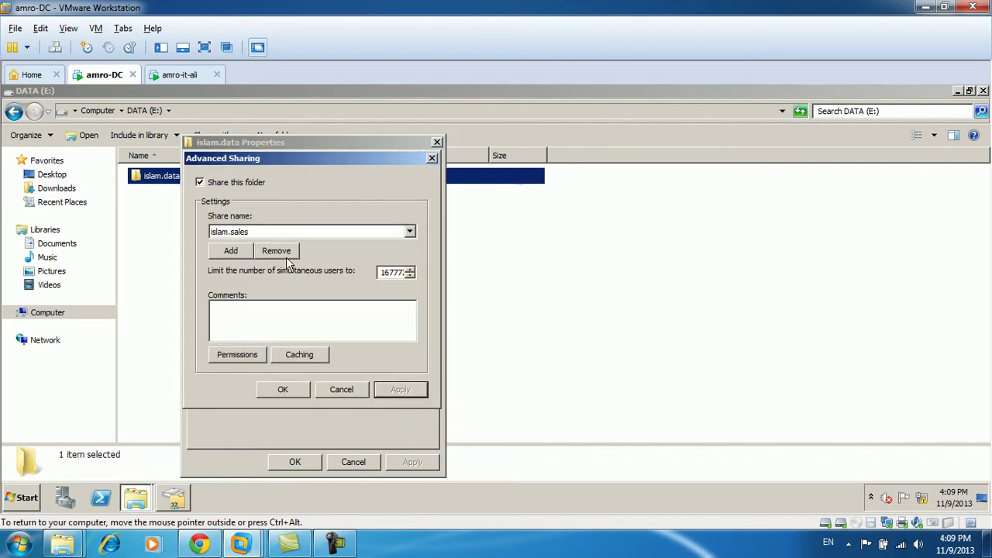
# Apply the same automatic offline setting to islam.IT and close the islam.data properties.
pyautogui.click(353, 234)
pyautogui.click(267, 245)
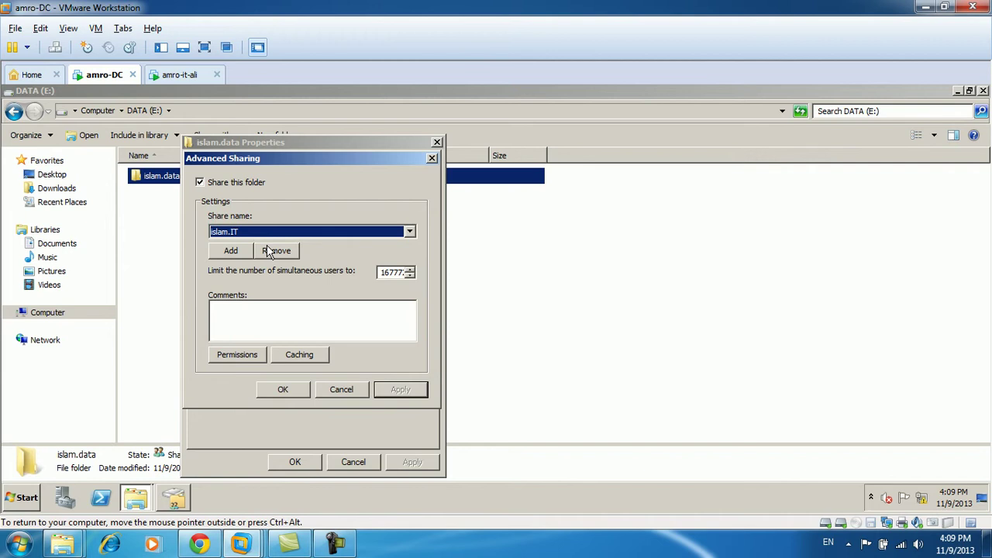
pyautogui.click(310, 358)
pyautogui.click(186, 301)
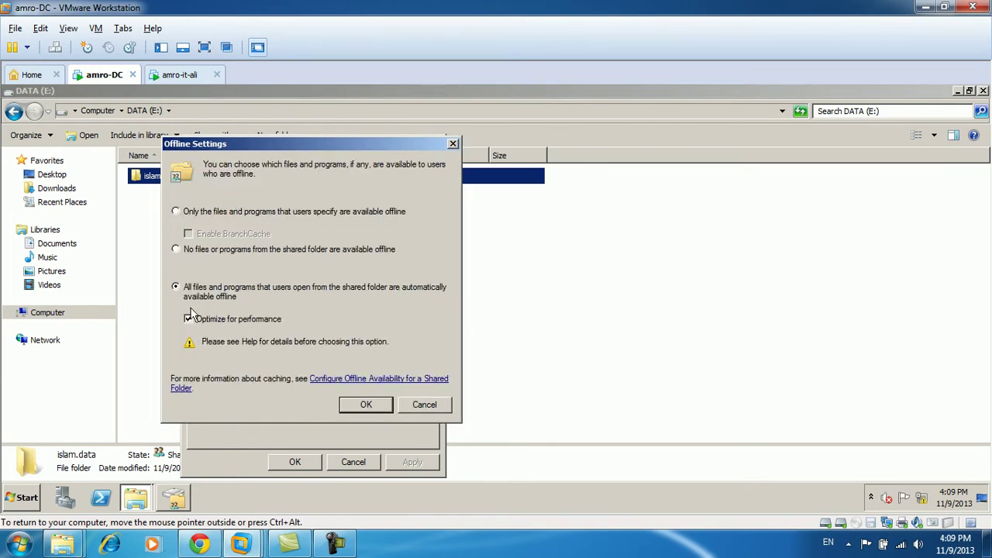
pyautogui.click(355, 401)
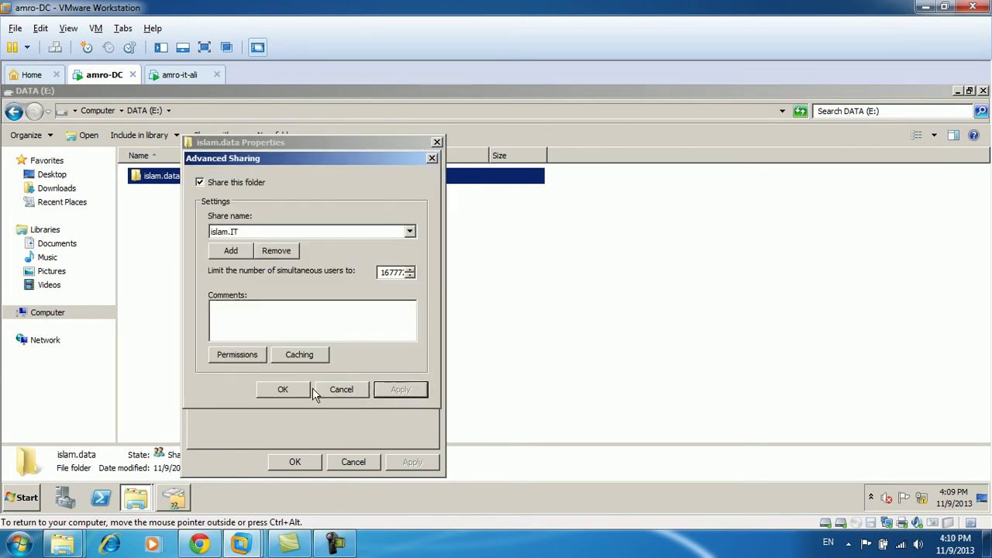
pyautogui.click(285, 389)
pyautogui.click(303, 462)
pyautogui.click(178, 76)
pyautogui.click(364, 184)
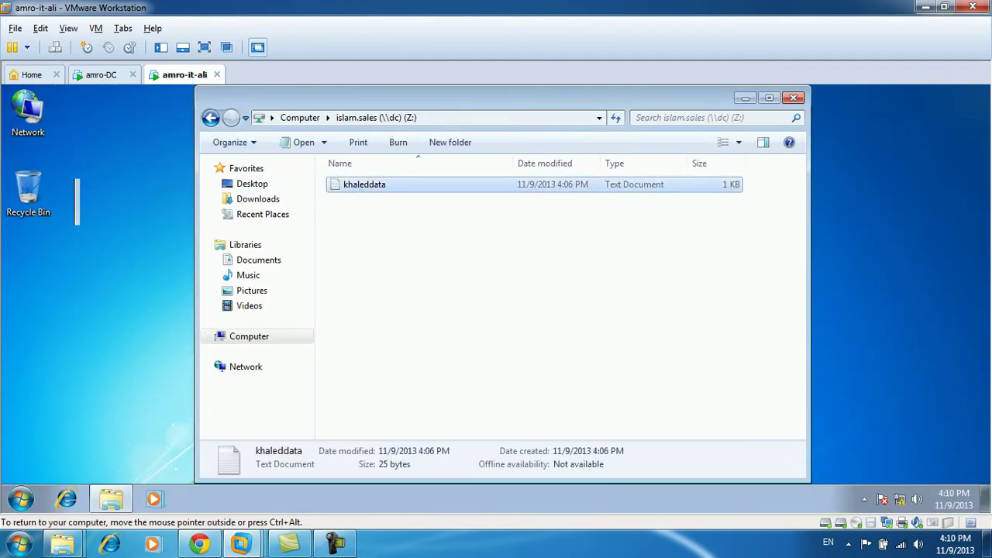
# Open khaleddata from the Z: drive to view its text, then close it.
pyautogui.doubleClick(364, 184)
pyautogui.click(799, 174)
pyautogui.click(299, 117)
pyautogui.doubleClick(434, 306)
pyautogui.doubleClick(384, 185)
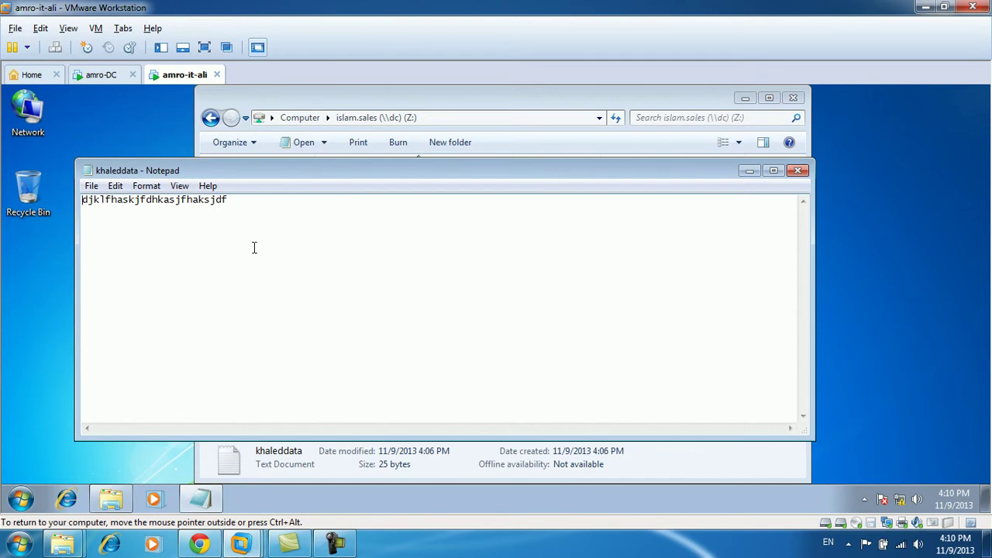
pyautogui.rightClick(281, 242)
pyautogui.click(798, 170)
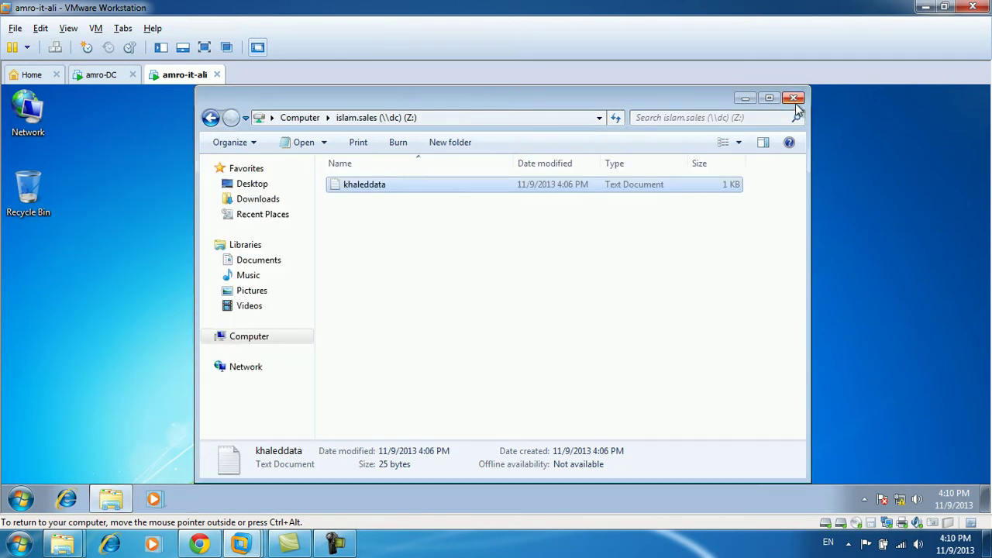
pyautogui.click(300, 118)
pyautogui.click(656, 385)
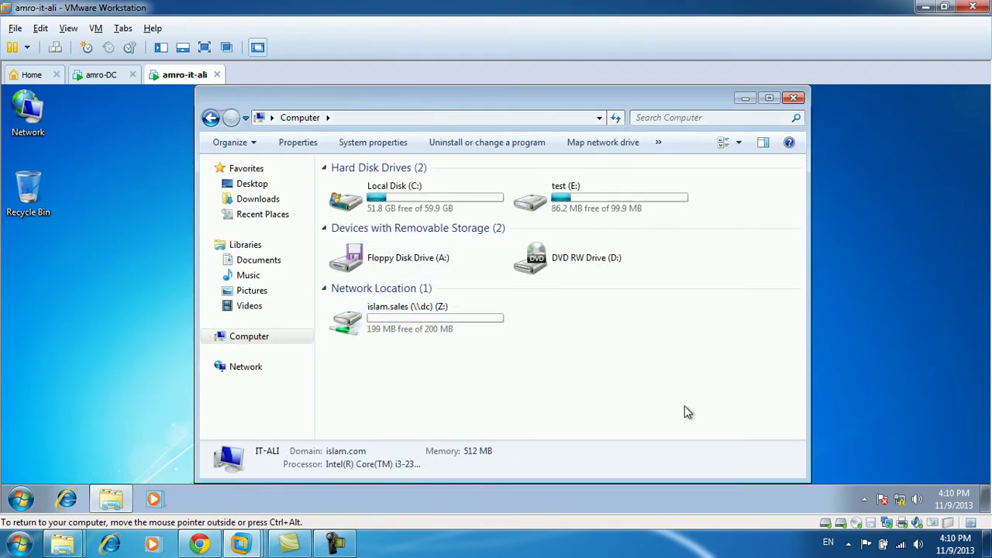
# Disconnect the client VM, find Z: not accessible, then reconnect the network.
pyautogui.click(889, 524)
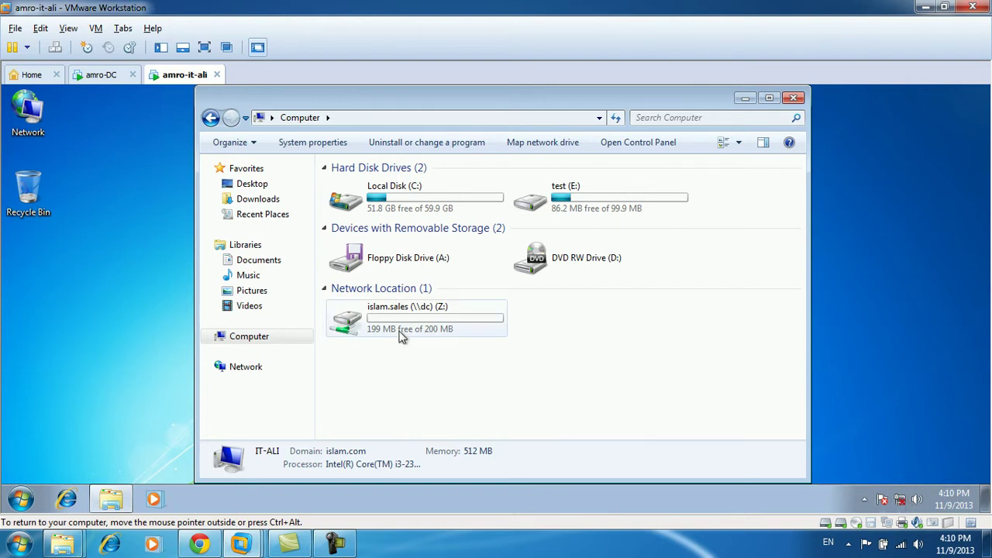
pyautogui.click(410, 332)
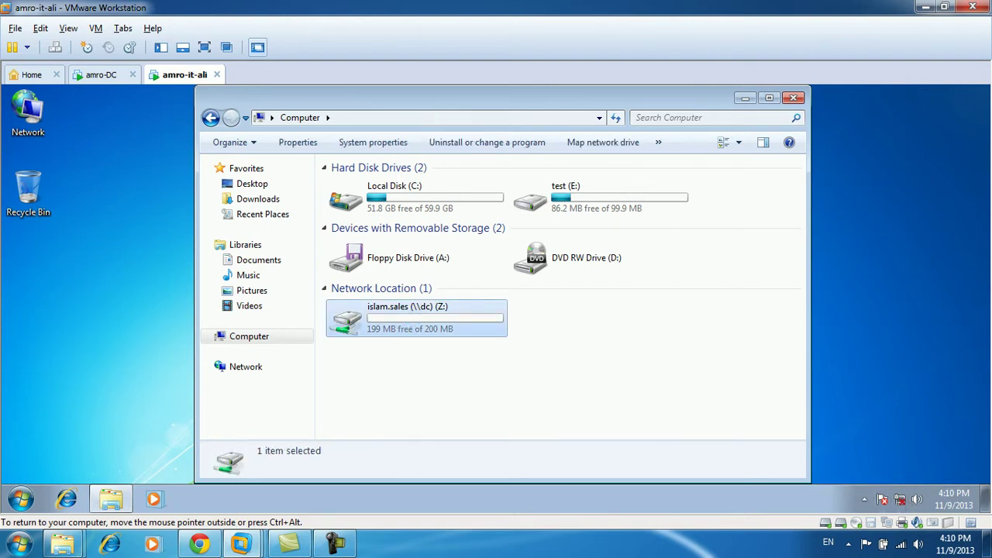
pyautogui.press('F5')
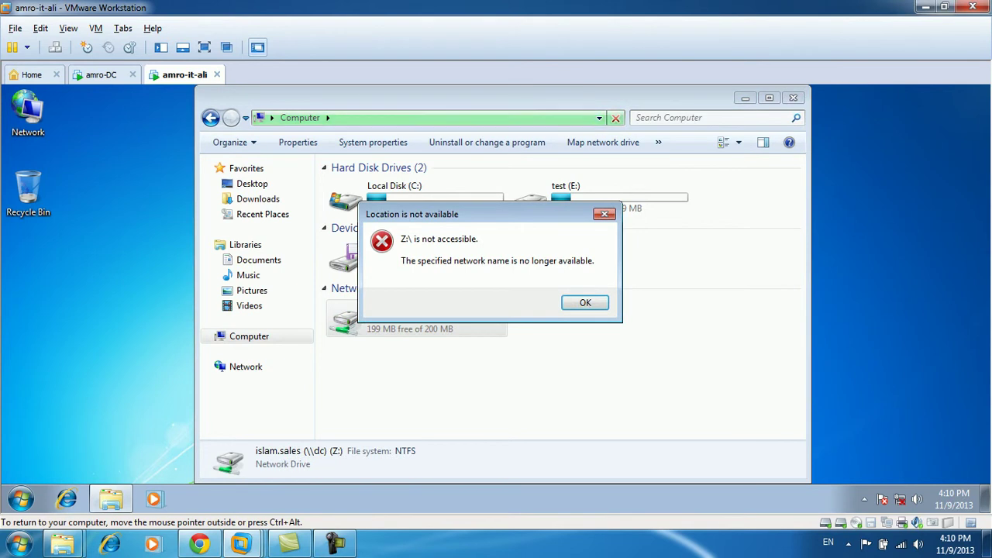
pyautogui.click(587, 304)
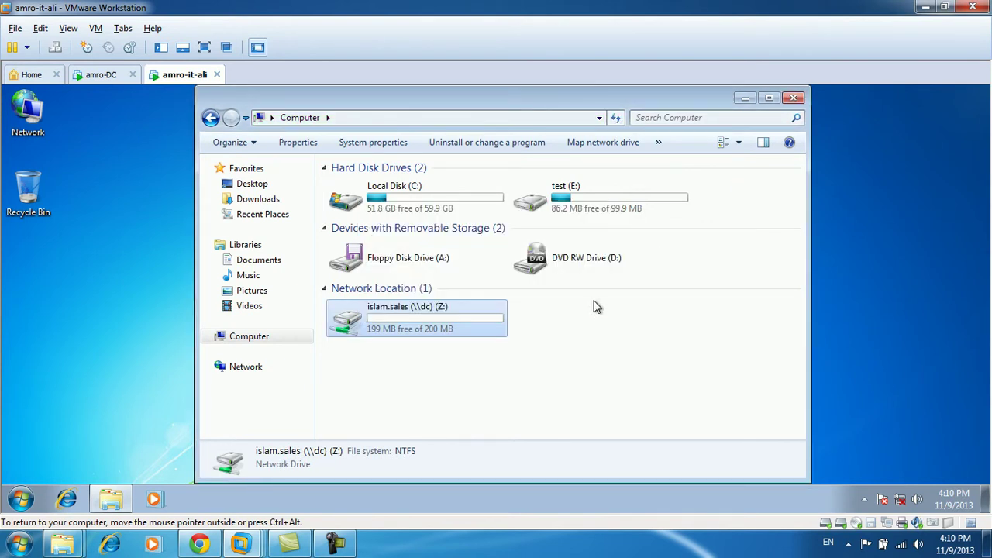
pyautogui.rightClick(888, 529)
pyautogui.click(923, 495)
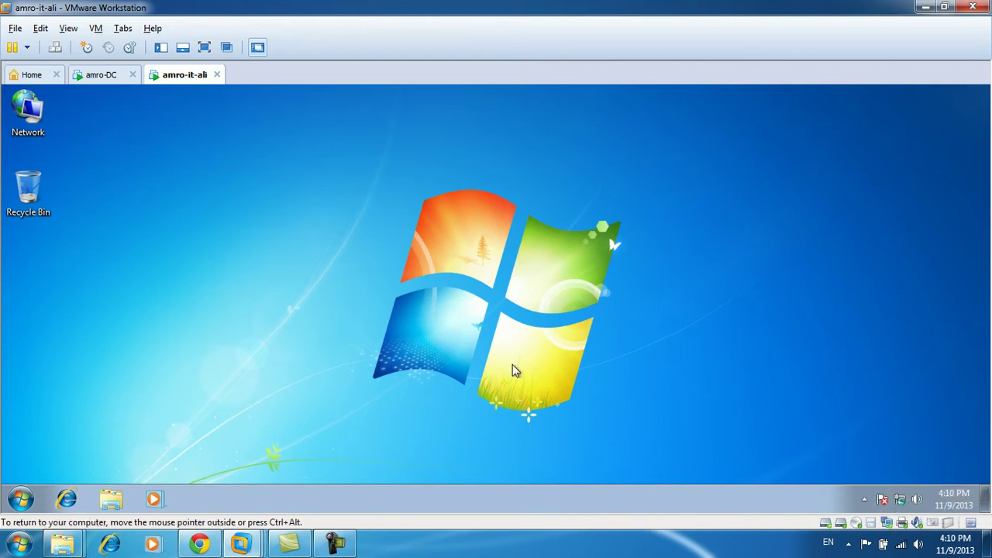
# Log the user off amro-it-ali and select islam.data on amro-DC's DATA (E:) drive.
pyautogui.click(6, 502)
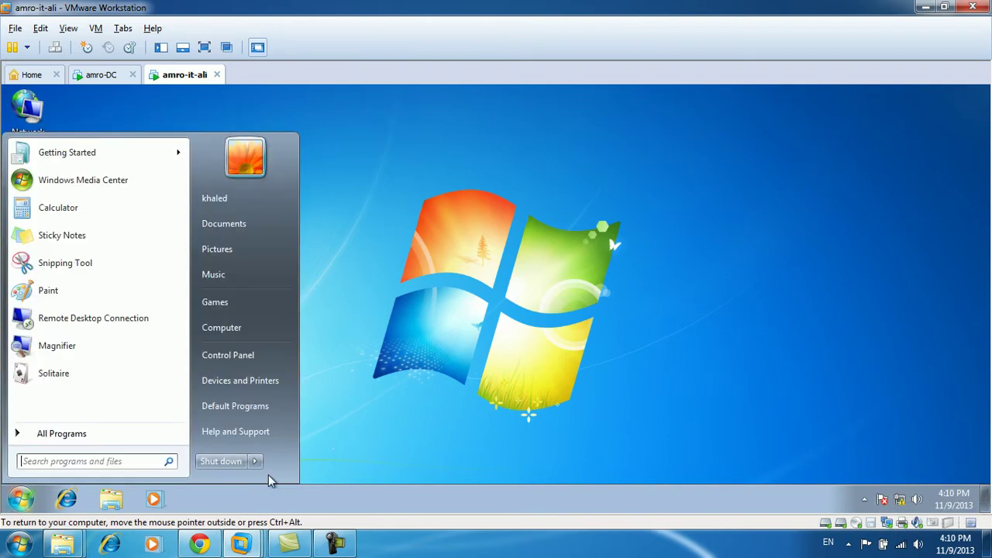
pyautogui.moveTo(254, 462)
pyautogui.click(316, 411)
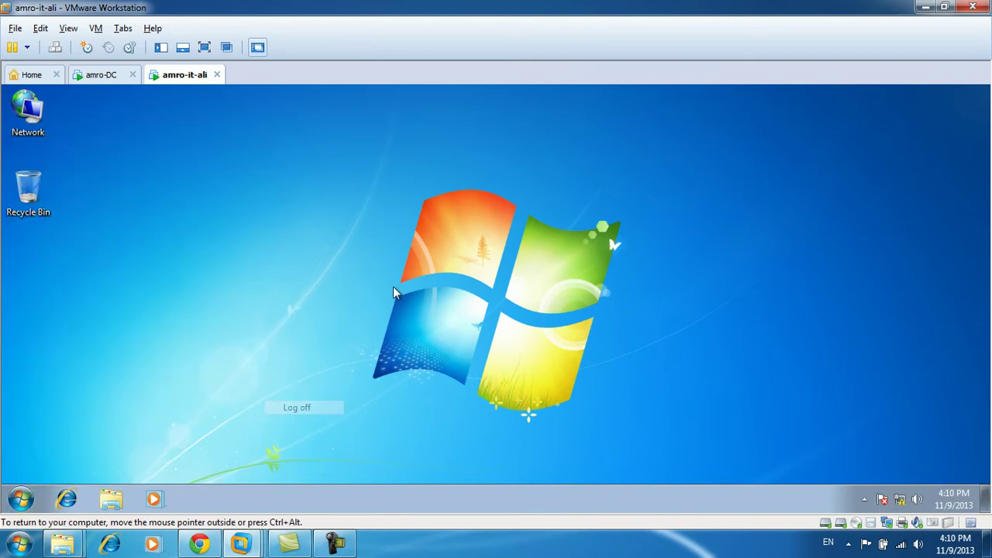
pyautogui.click(101, 74)
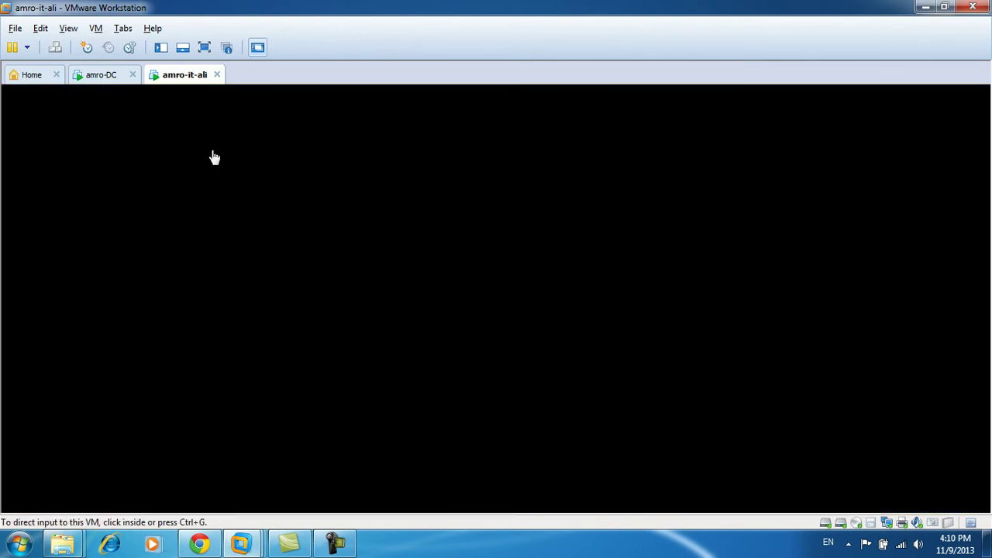
pyautogui.click(161, 178)
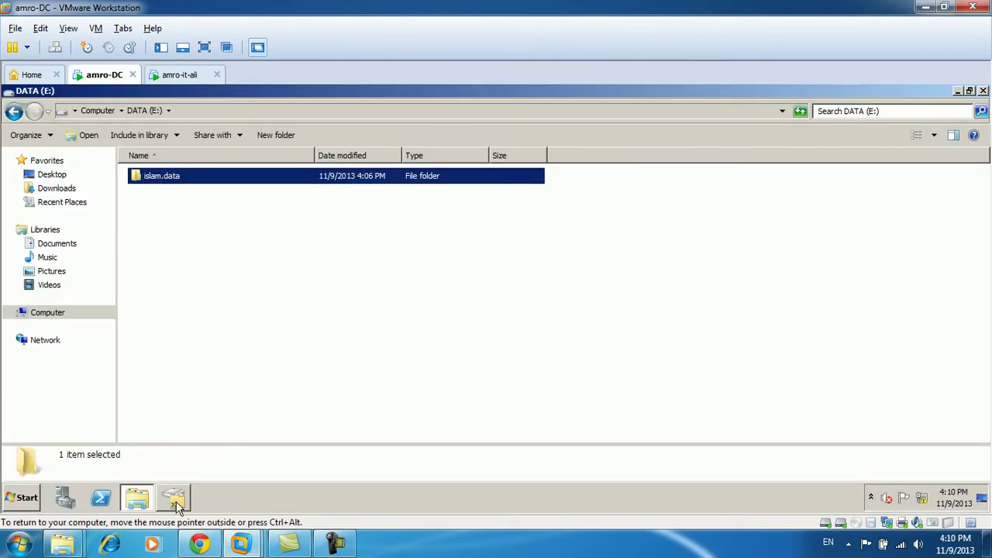
# Set islam.sales share caching so all opened files are automatically available offline.
pyautogui.click(174, 498)
pyautogui.doubleClick(252, 315)
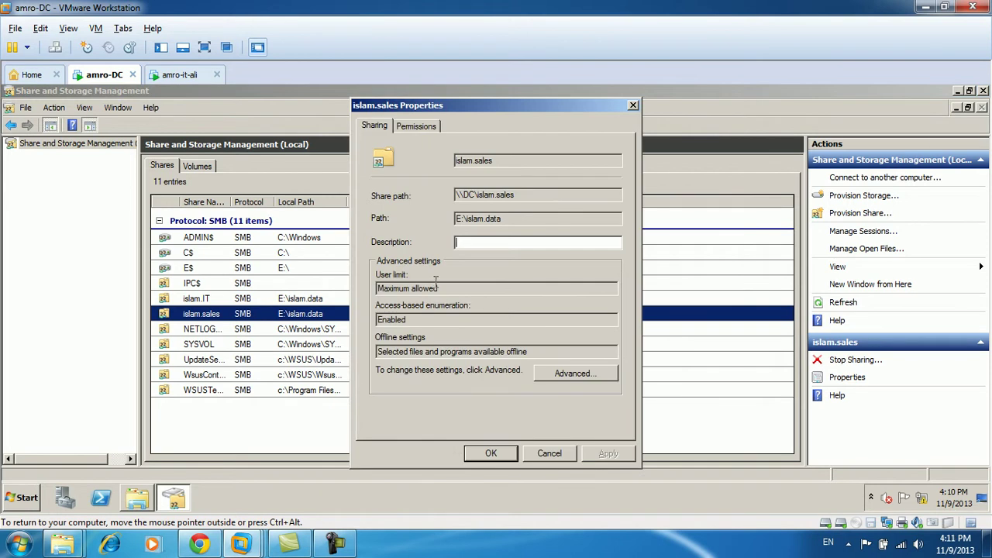
pyautogui.click(559, 375)
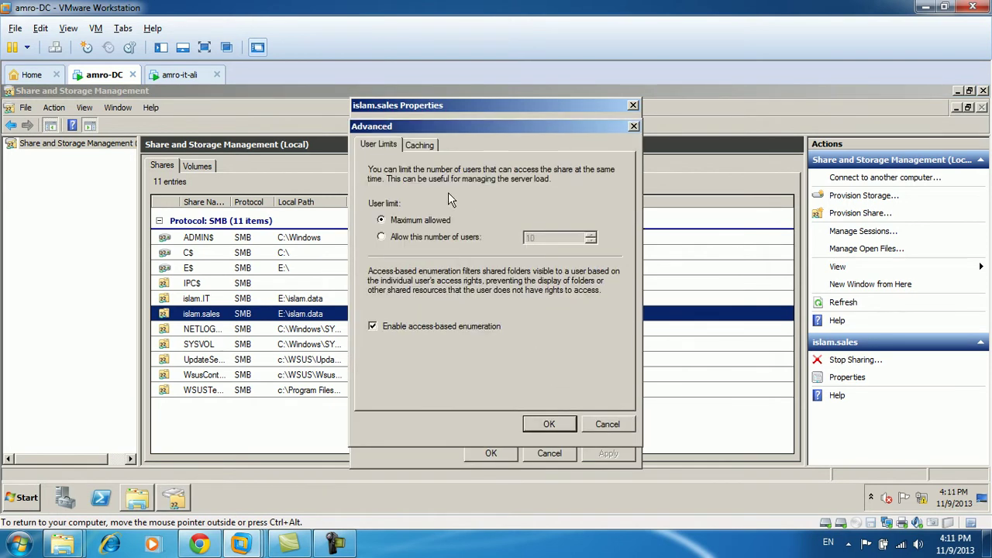
pyautogui.click(418, 147)
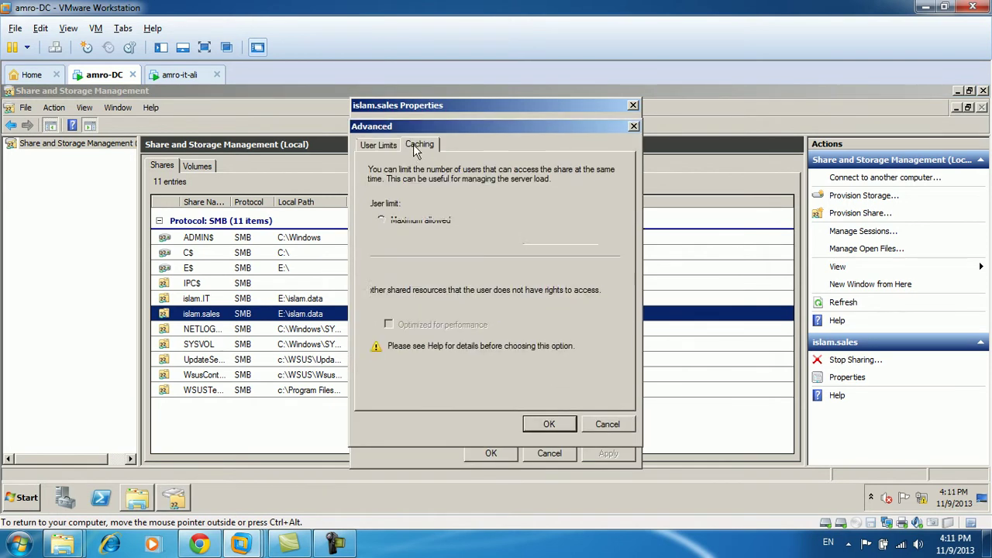
pyautogui.click(548, 424)
pyautogui.click(491, 453)
# Refresh the share list, recheck islam.sales' automatic offline caching, then switch to amro-it-ali.
pyautogui.click(859, 306)
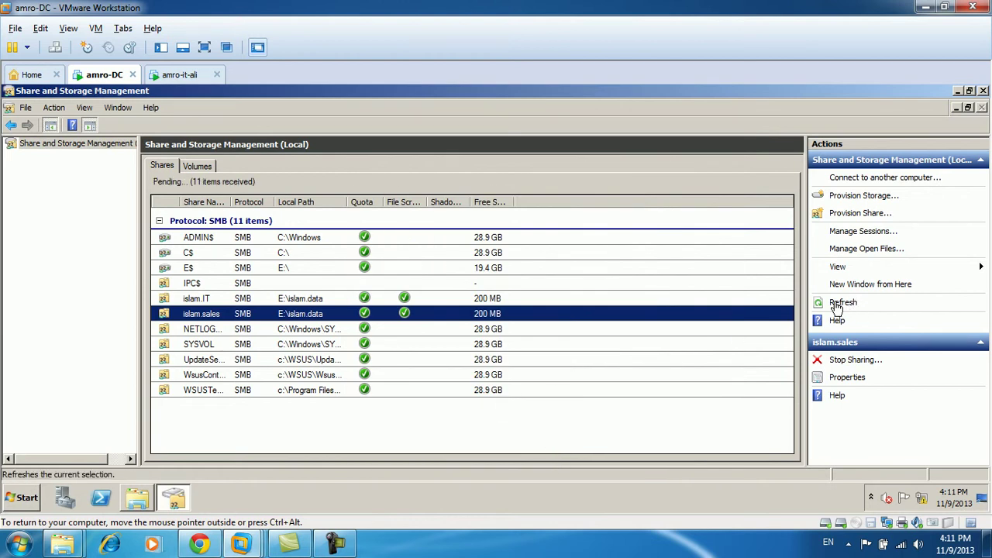
pyautogui.doubleClick(320, 314)
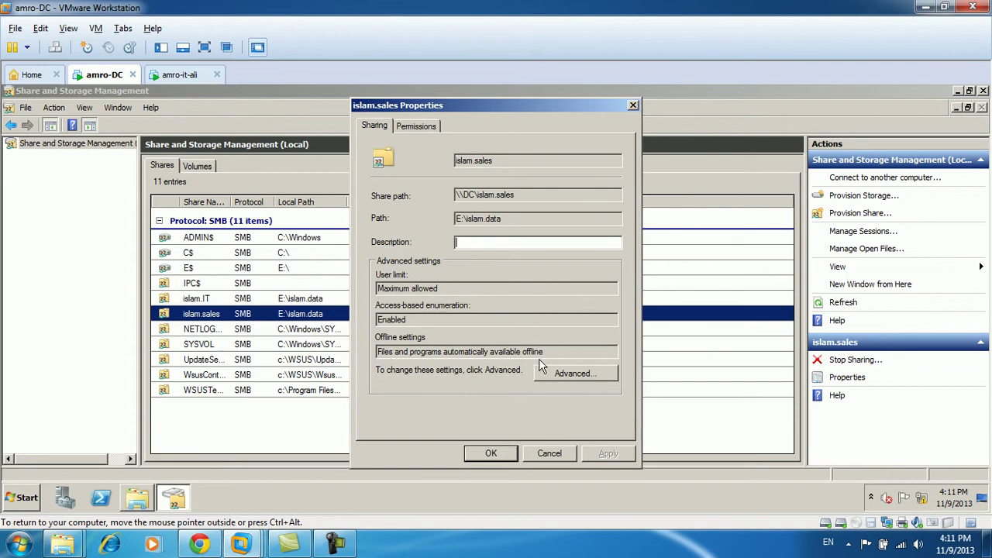
pyautogui.click(564, 374)
pyautogui.click(418, 145)
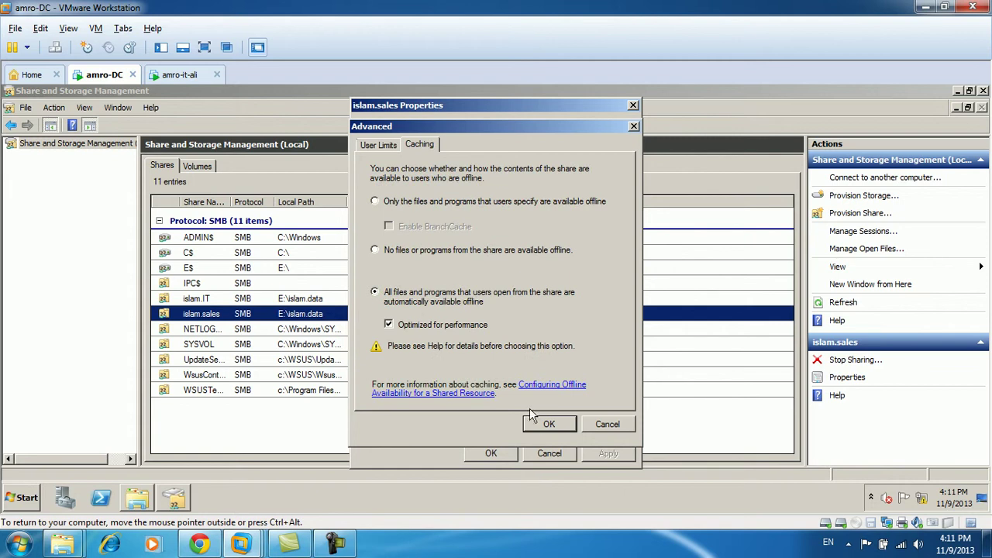
pyautogui.click(549, 424)
pyautogui.click(493, 453)
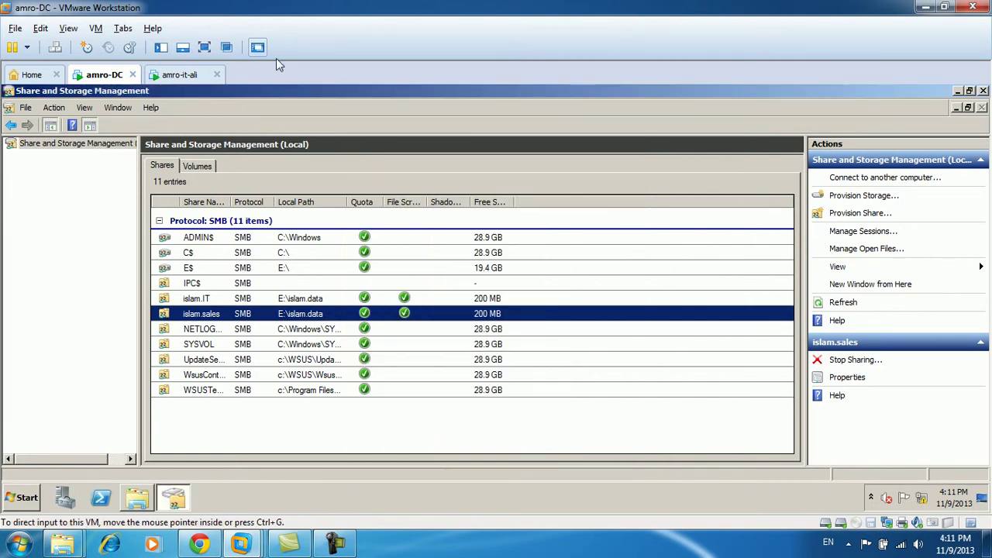
pyautogui.click(177, 75)
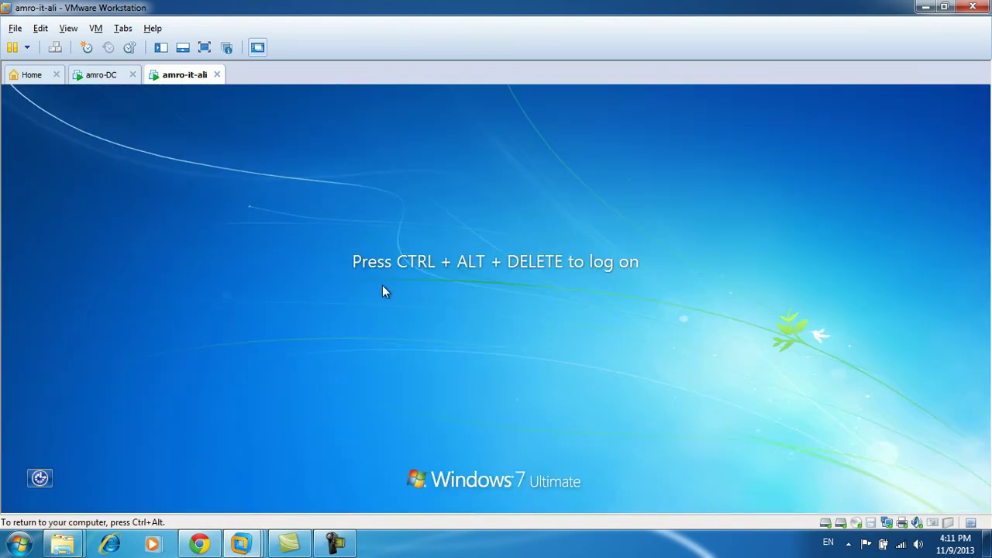
# Sign back in to amro-it-ali with the domain password and decline emptying the E: Recycle Bin.
pyautogui.press('ctrl+alt+Insert')
pyautogui.write('••')
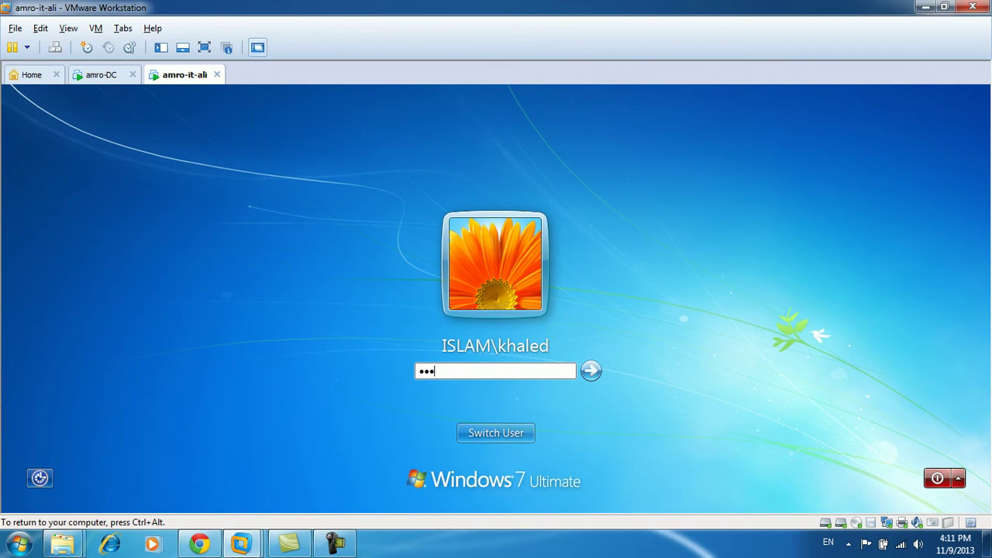
pyautogui.write('••••••')
pyautogui.press('Return')
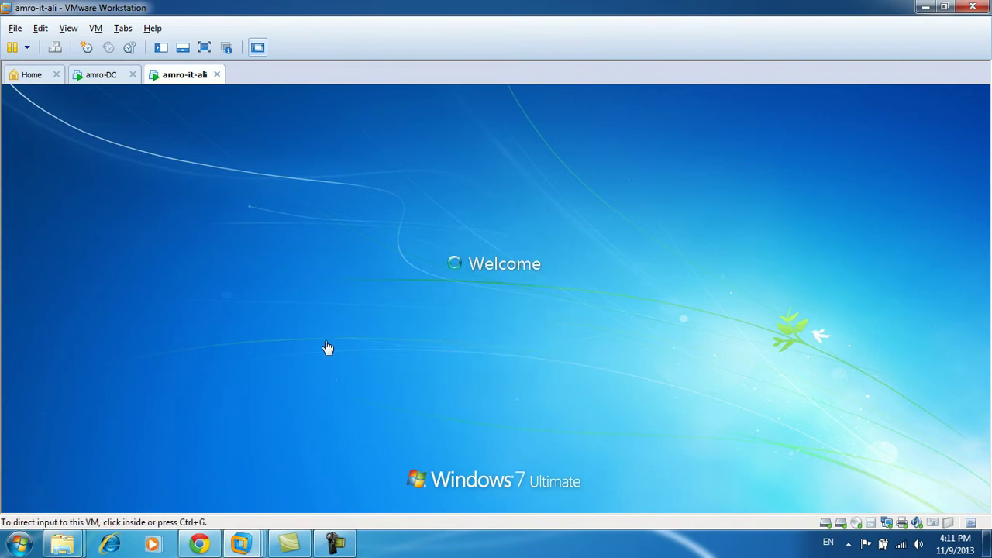
pyautogui.click(317, 367)
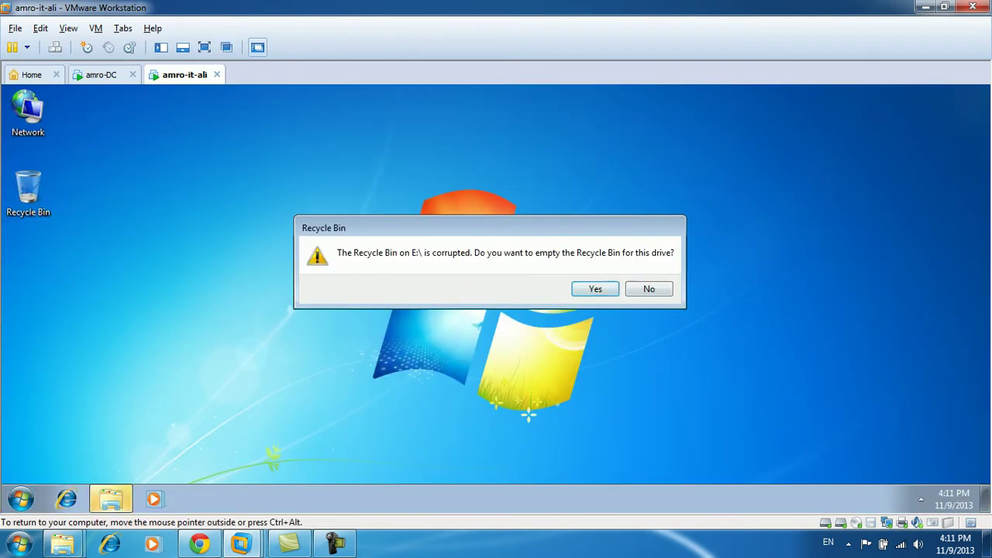
pyautogui.click(647, 287)
# Open khaleddata from the islam.sales Z: drive in Notepad, then close it and the Z: window.
pyautogui.click(20, 498)
pyautogui.click(250, 324)
pyautogui.doubleClick(416, 324)
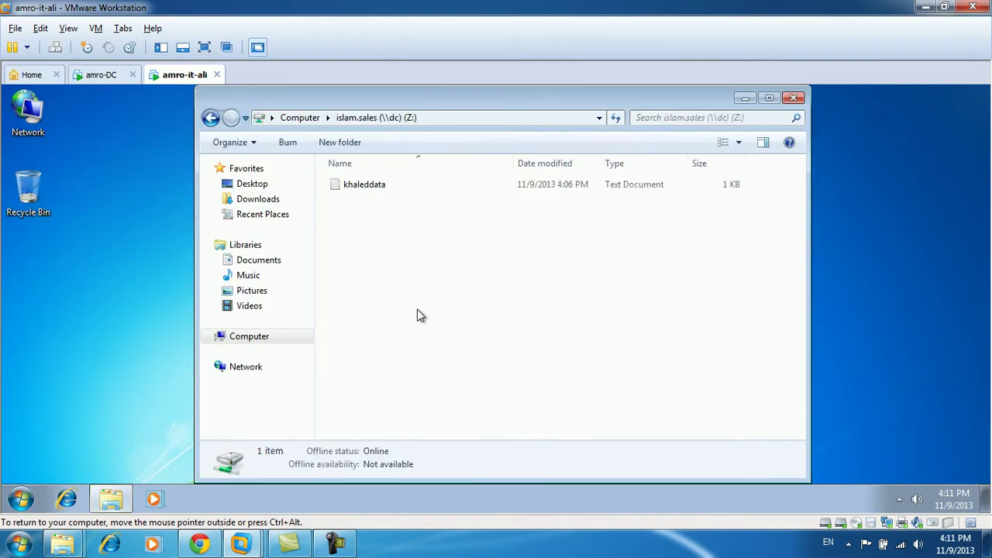
pyautogui.click(372, 186)
pyautogui.doubleClick(372, 186)
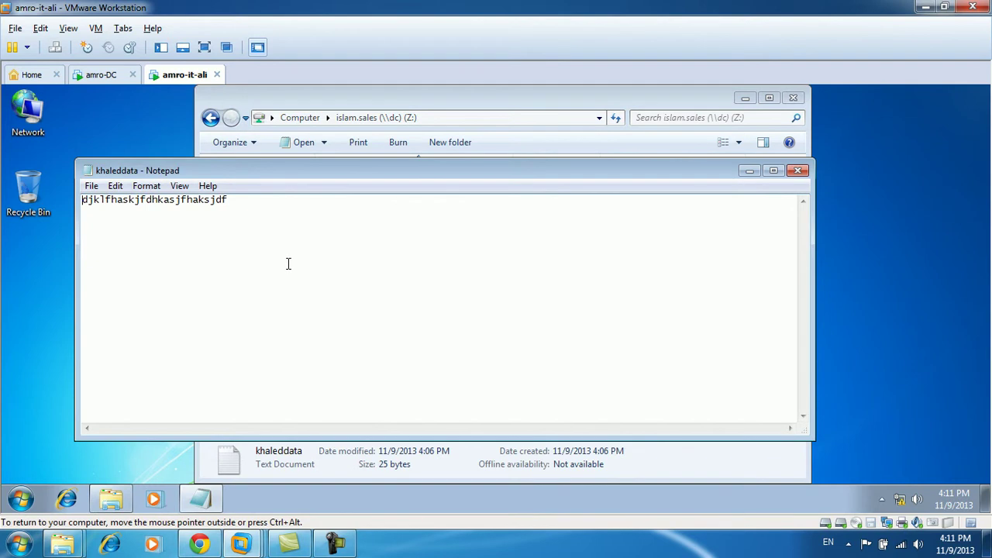
pyautogui.hotkey('alt', 'F4')
pyautogui.click(416, 242)
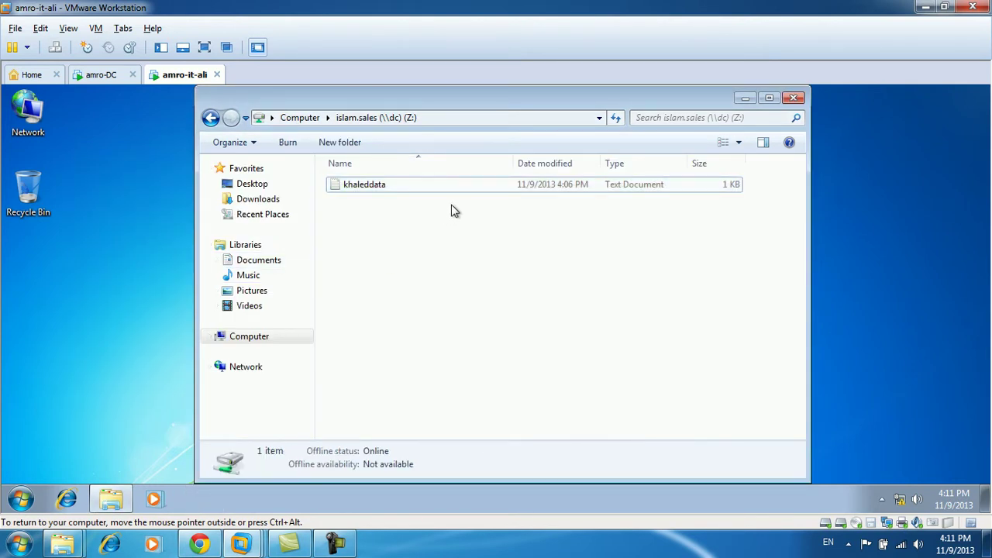
pyautogui.click(799, 98)
pyautogui.rightClick(523, 203)
pyautogui.click(555, 245)
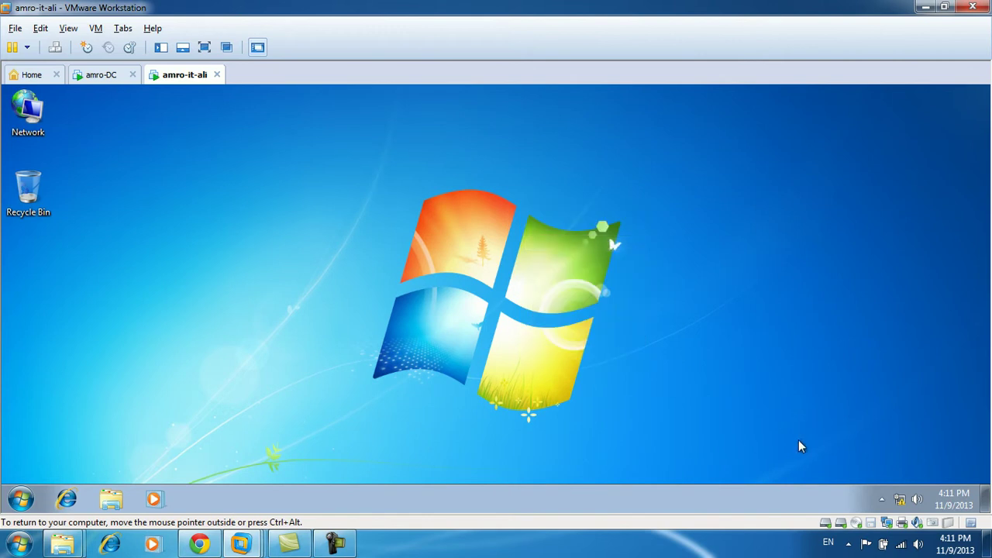
pyautogui.click(887, 525)
pyautogui.click(21, 499)
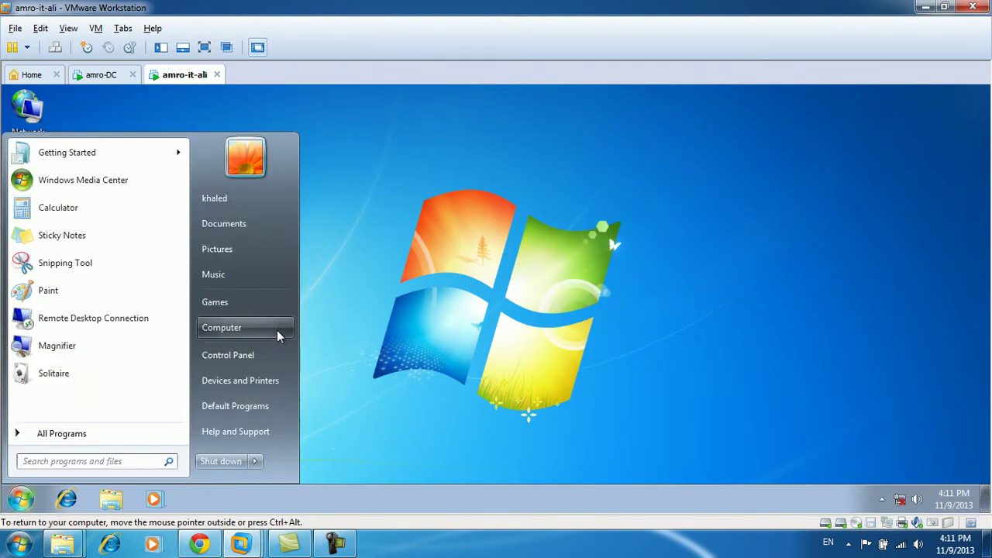
pyautogui.click(277, 324)
pyautogui.click(395, 319)
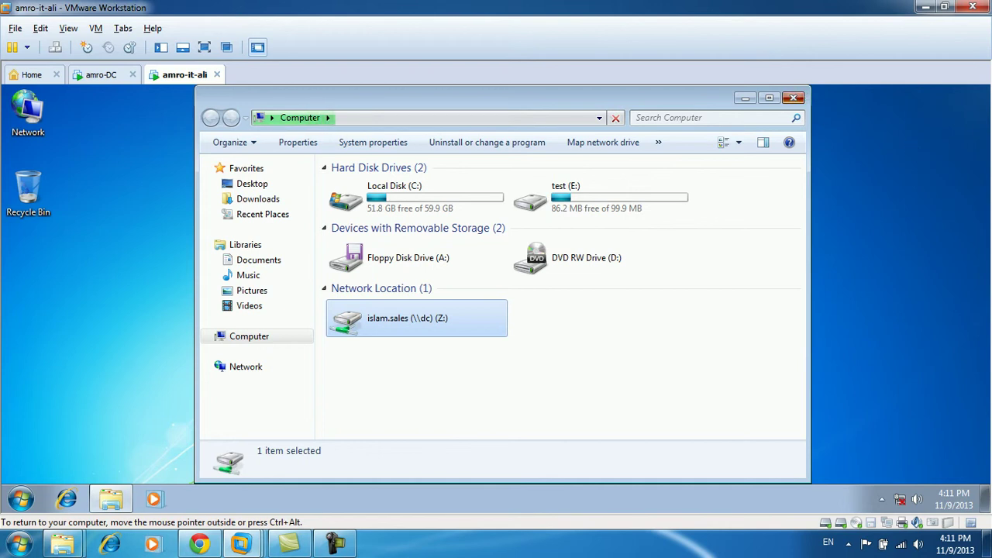
pyautogui.click(793, 97)
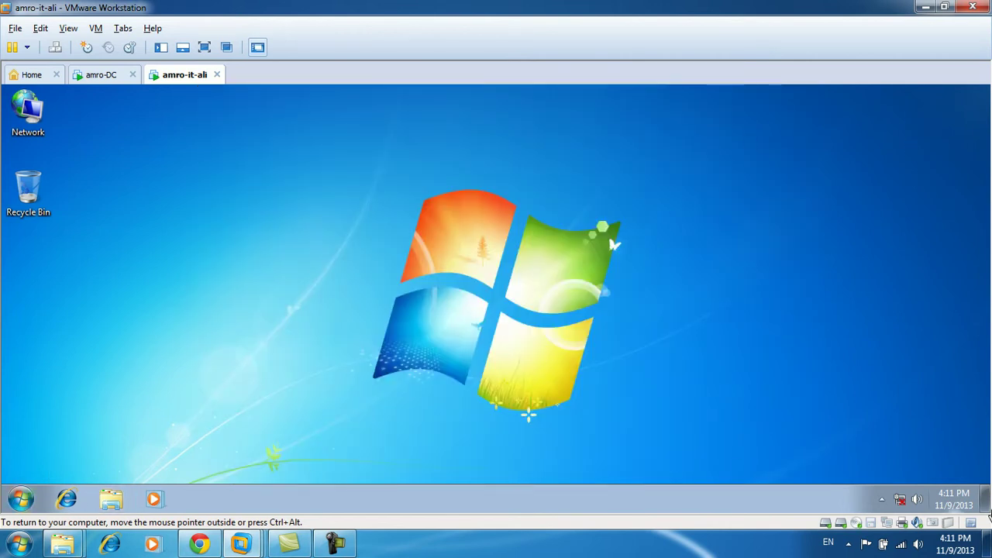
pyautogui.click(888, 522)
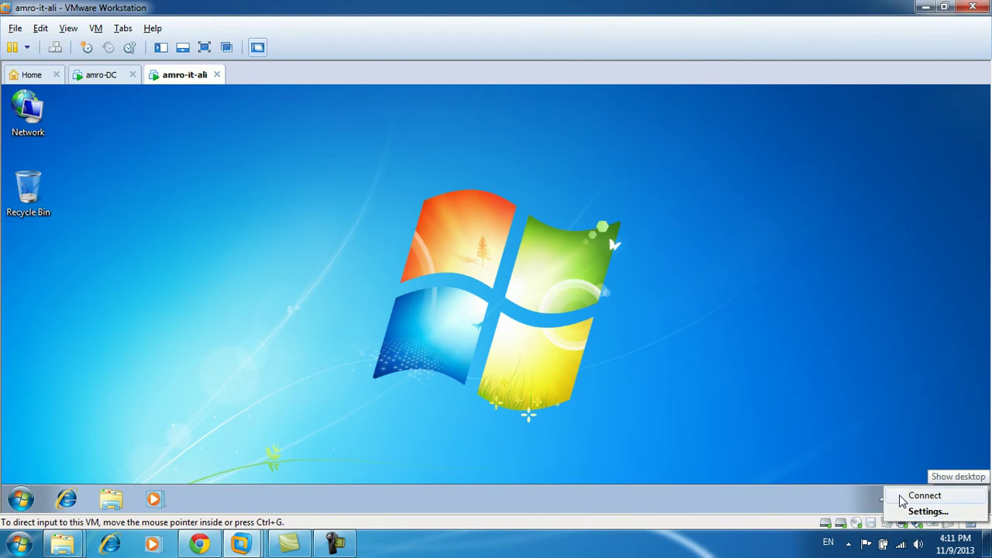
# Run gpupdate /force from Start search, close the Z: window and the finished policy console.
pyautogui.click(9, 508)
pyautogui.write('gpup')
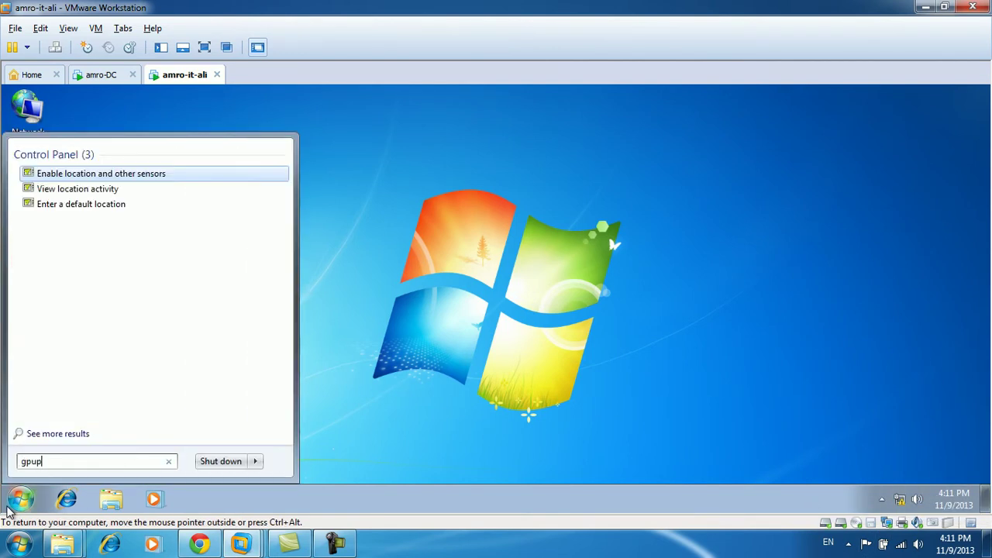
pyautogui.write('date /force')
pyautogui.press('Return')
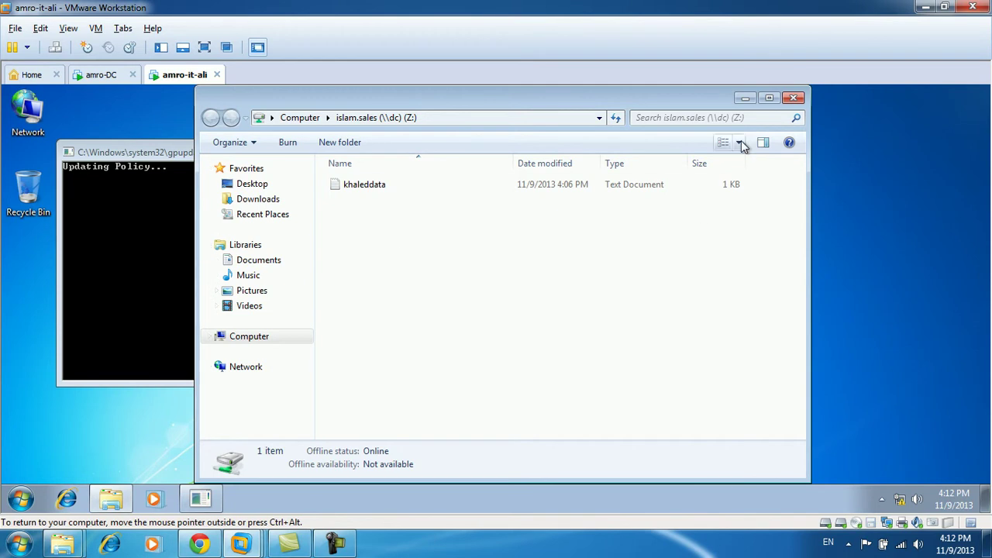
pyautogui.click(794, 98)
pyautogui.moveTo(434, 152); pyautogui.dragTo(511, 163)
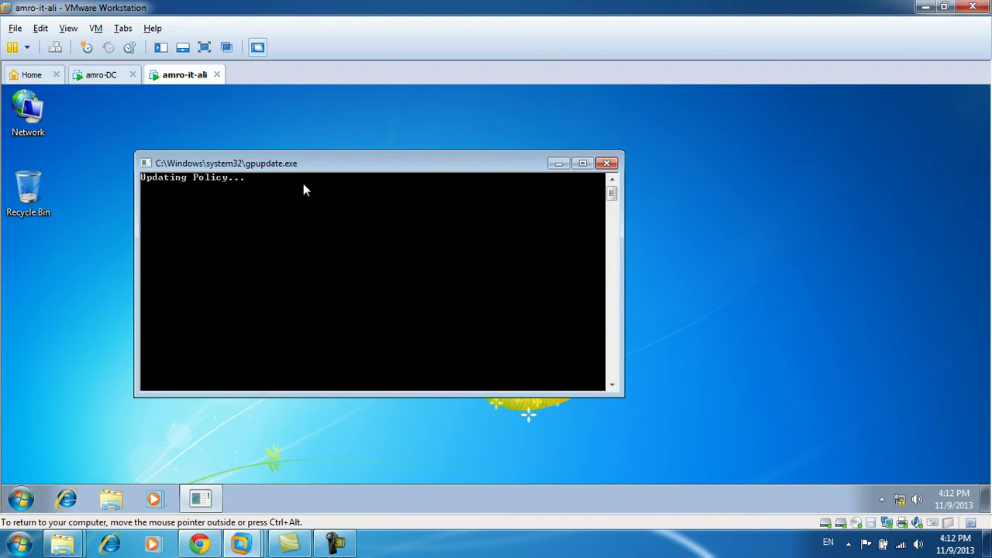
pyautogui.moveTo(310, 172); pyautogui.dragTo(403, 154)
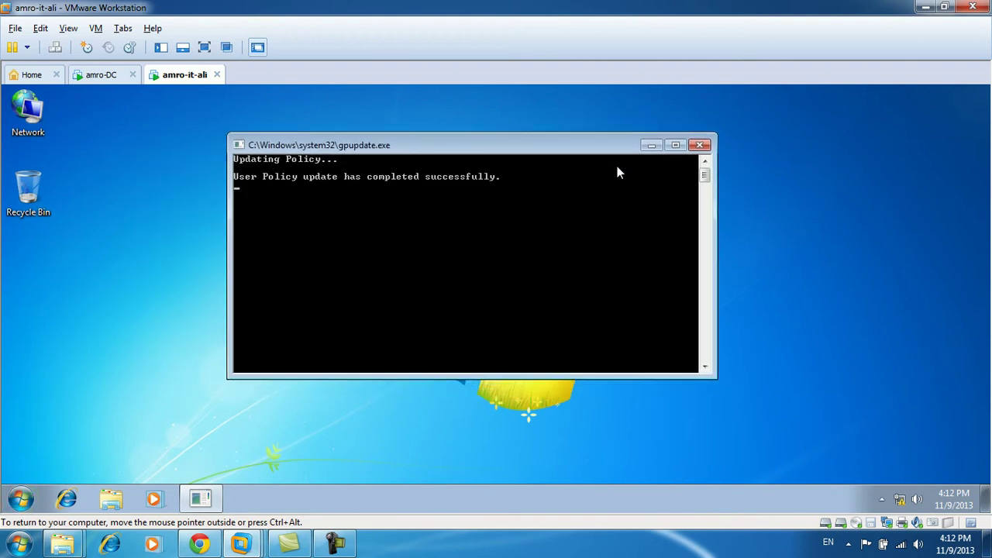
pyautogui.click(700, 145)
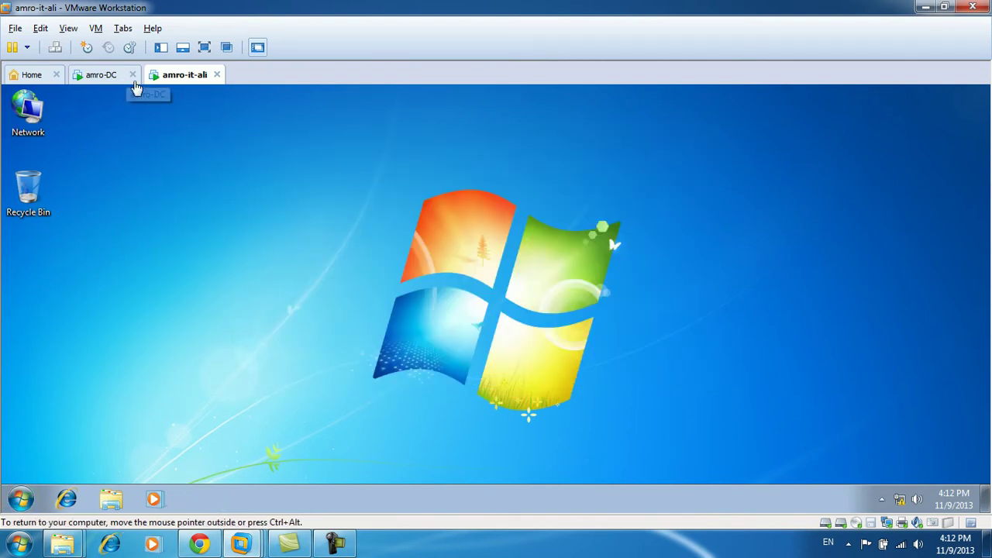
# Open the islam.sales Z: drive, view khaleddata in Notepad, and inspect its right-click options.
pyautogui.click(21, 499)
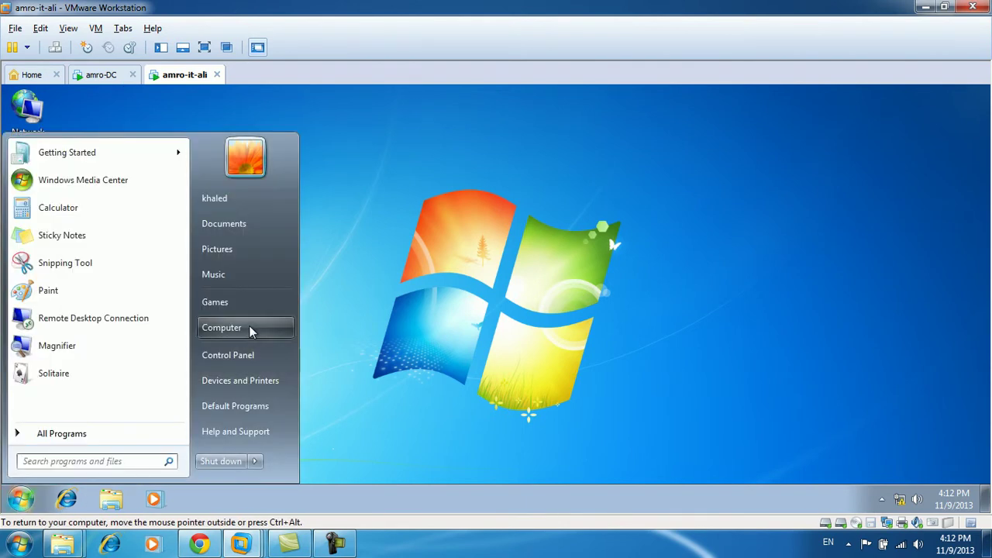
pyautogui.click(249, 329)
pyautogui.click(429, 332)
pyautogui.doubleClick(429, 332)
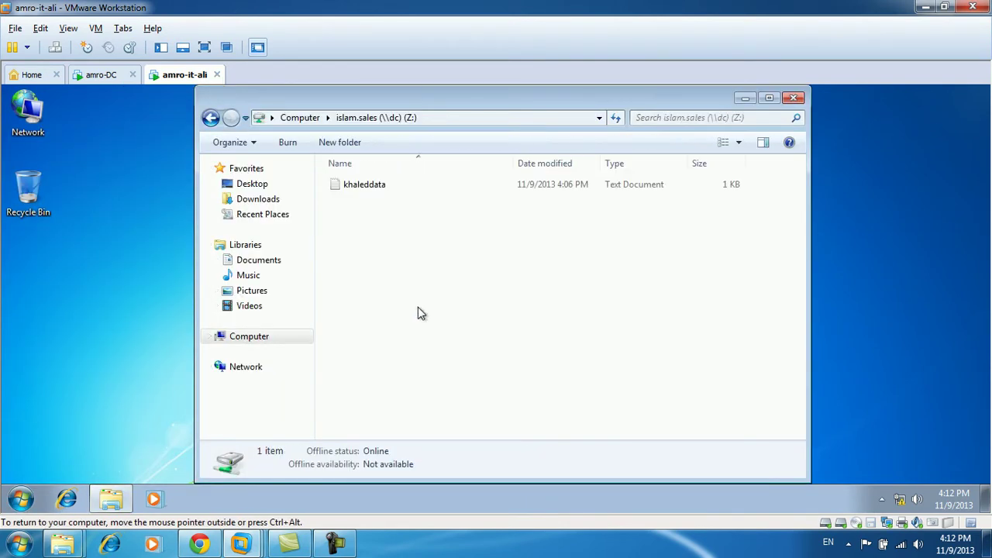
pyautogui.doubleClick(377, 183)
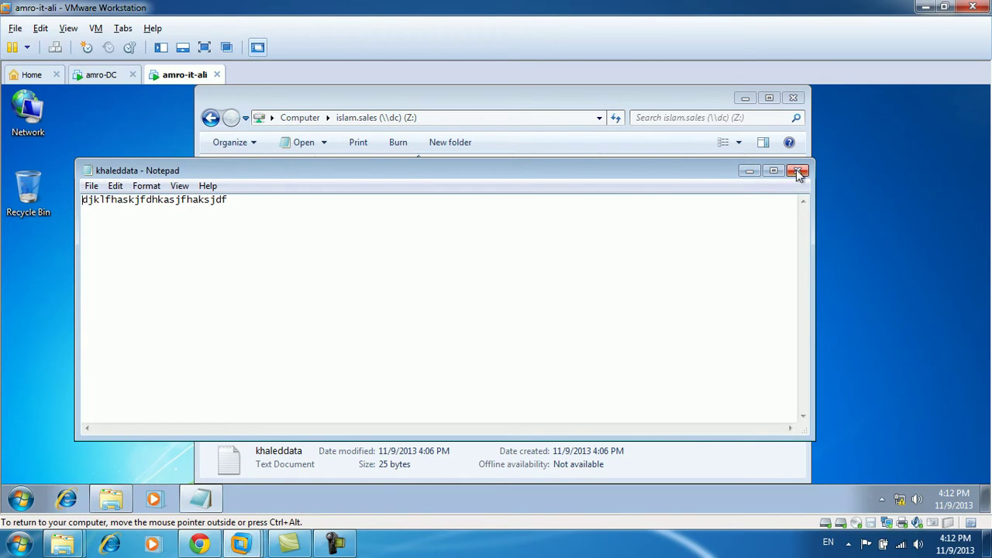
pyautogui.click(797, 171)
pyautogui.rightClick(355, 190)
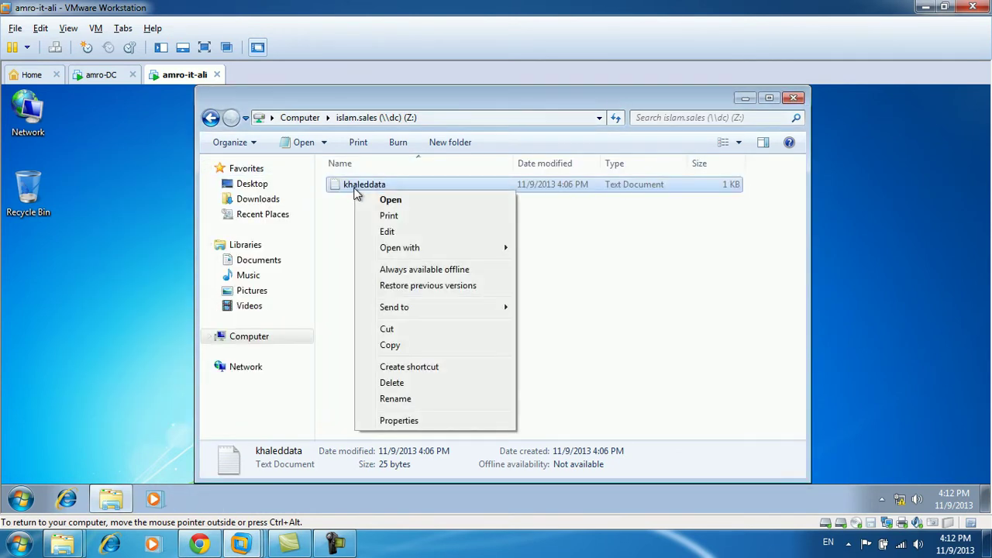
pyautogui.click(351, 257)
pyautogui.click(369, 184)
pyautogui.rightClick(369, 183)
pyautogui.click(354, 266)
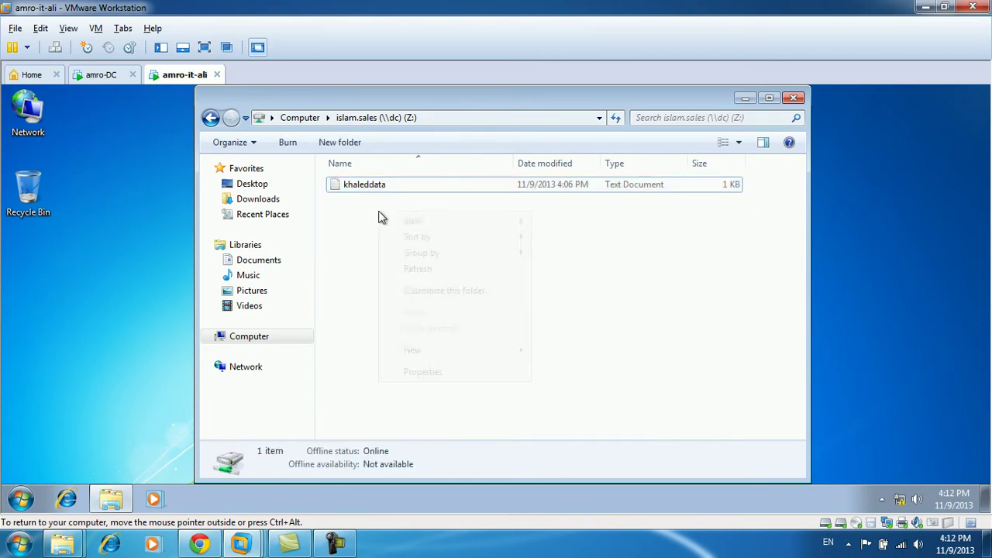
# Create a text document named khalerd2 on Z: with a short line, save it, and disconnect the network.
pyautogui.rightClick(380, 212)
pyautogui.moveTo(457, 350)
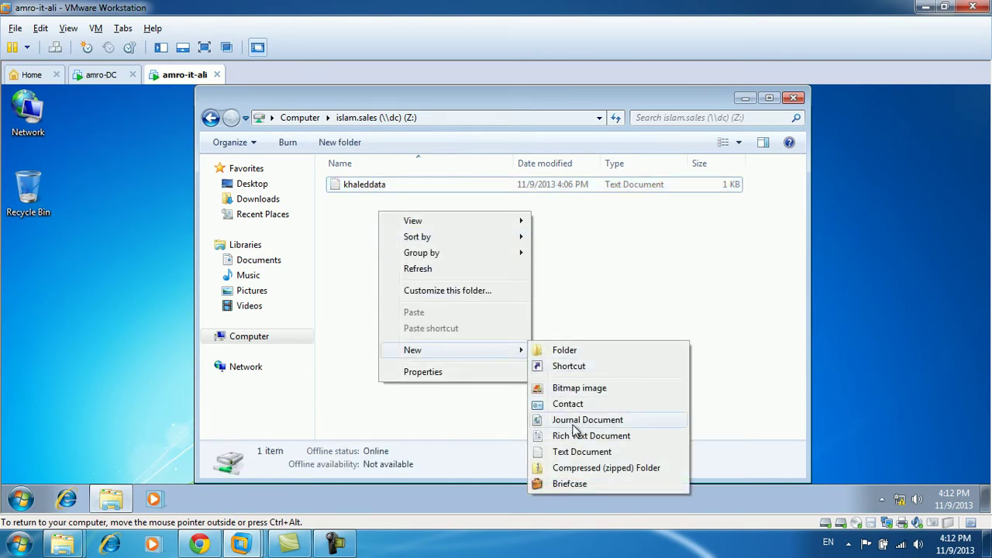
pyautogui.click(577, 452)
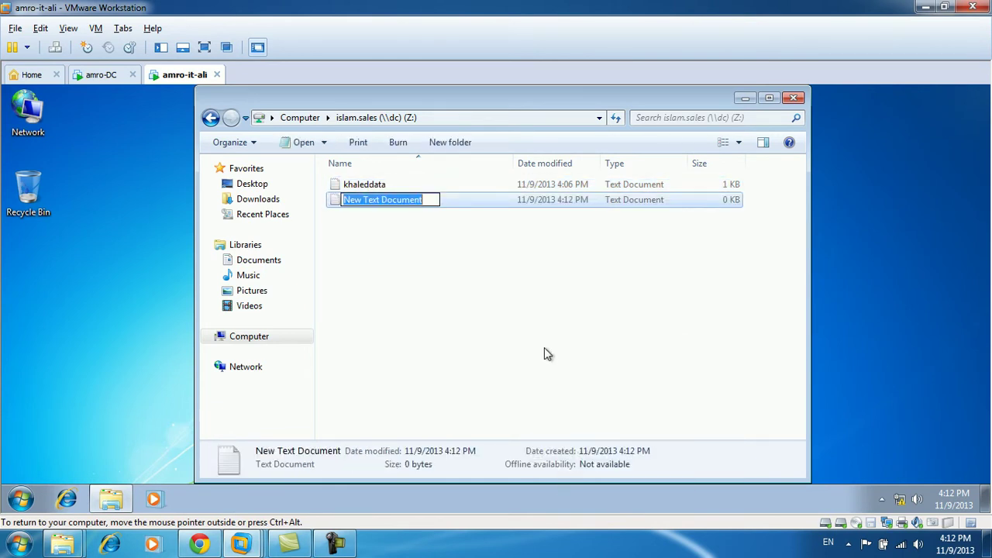
pyautogui.write('khalerd2')
pyautogui.press('Return')
pyautogui.press('Return')
pyautogui.write('vkdjcvlkjdf')
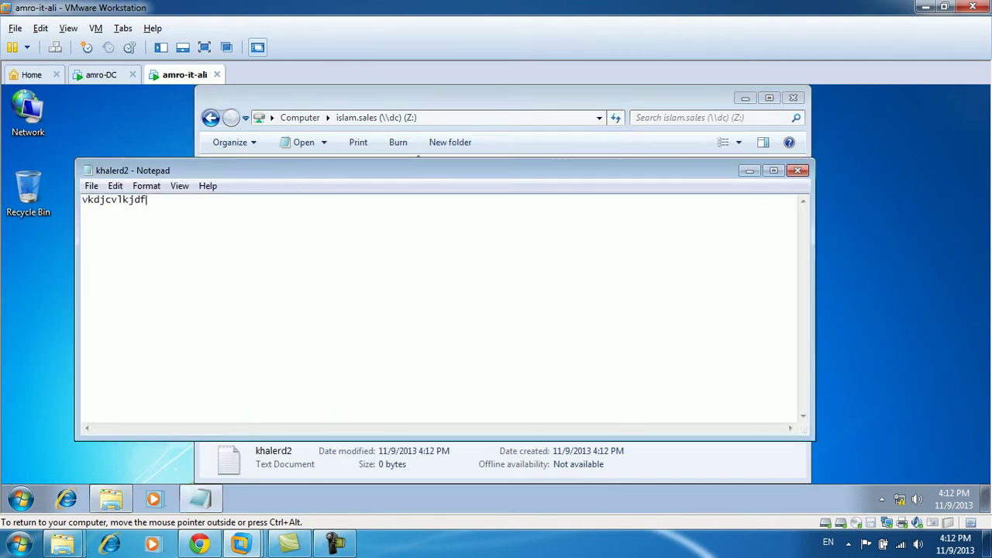
pyautogui.hotkey('alt', 'F4')
pyautogui.press('n')
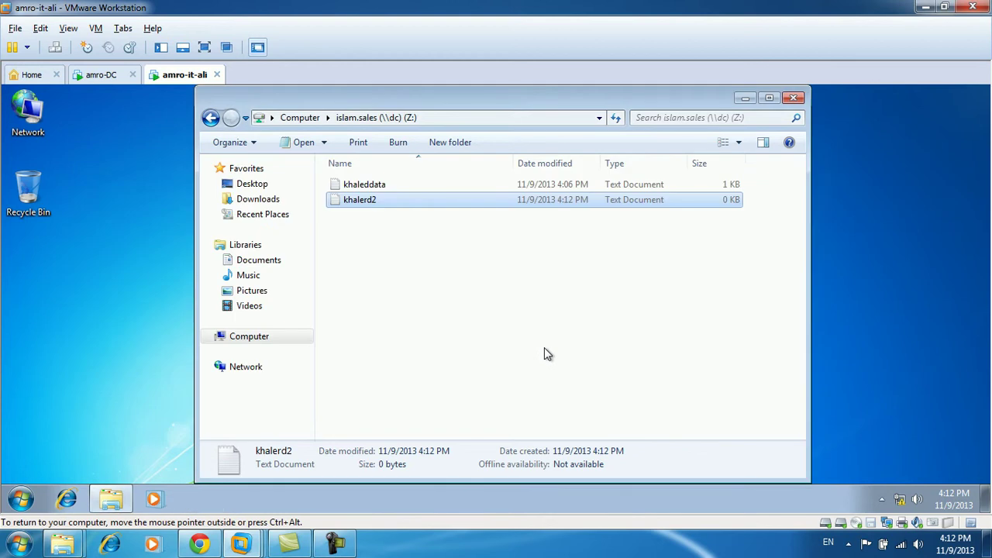
pyautogui.click(540, 331)
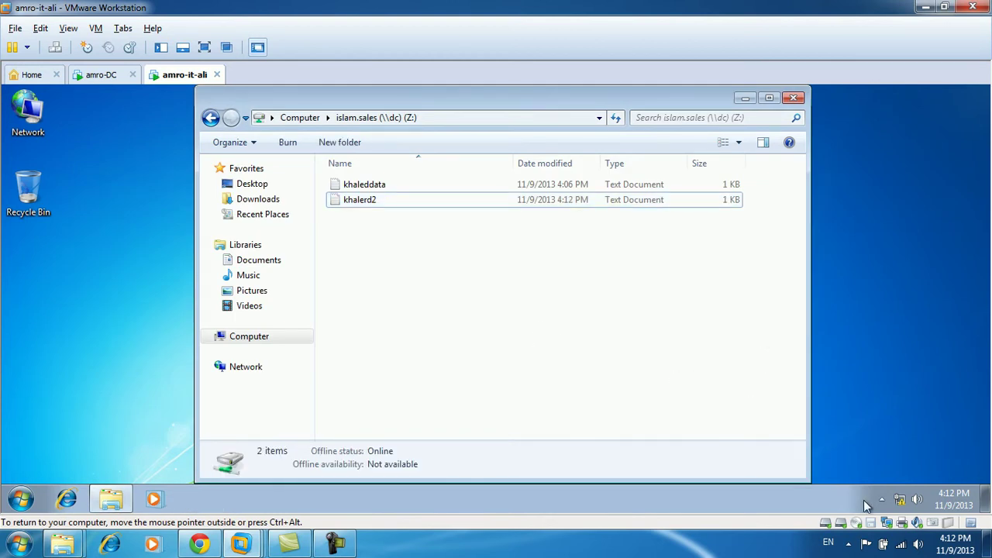
pyautogui.click(887, 530)
pyautogui.click(367, 200)
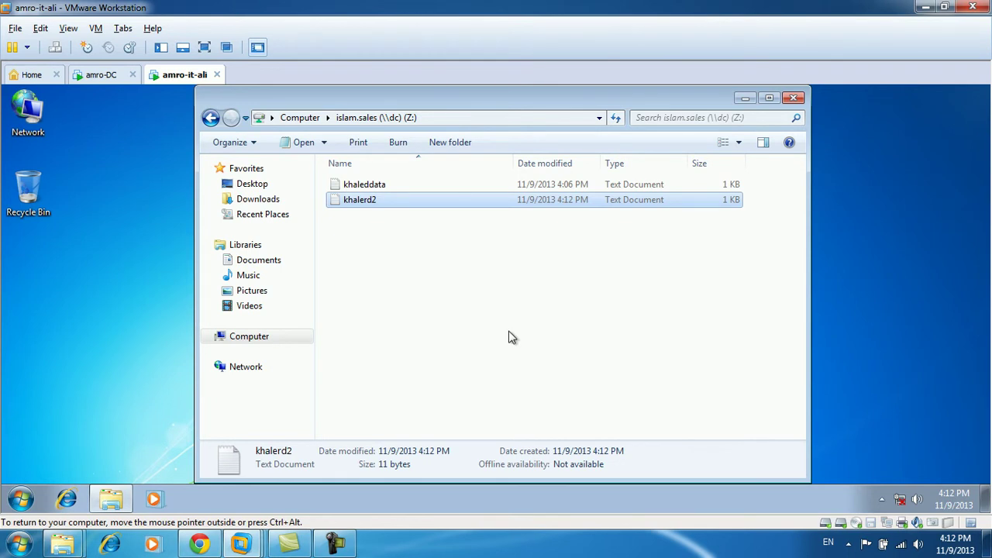
# Refresh and close the Z: folder, then reconnect the VM to the network.
pyautogui.rightClick(402, 223)
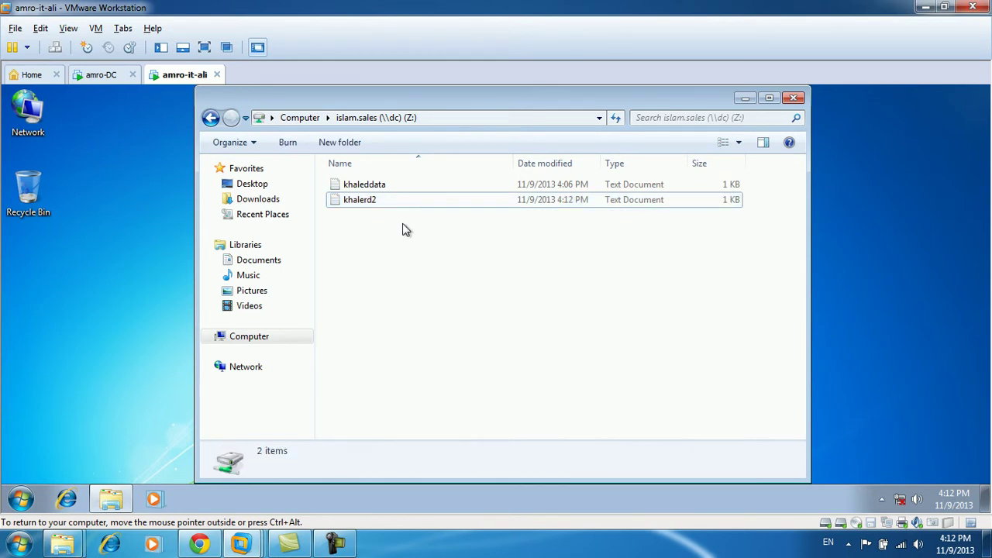
pyautogui.click(440, 281)
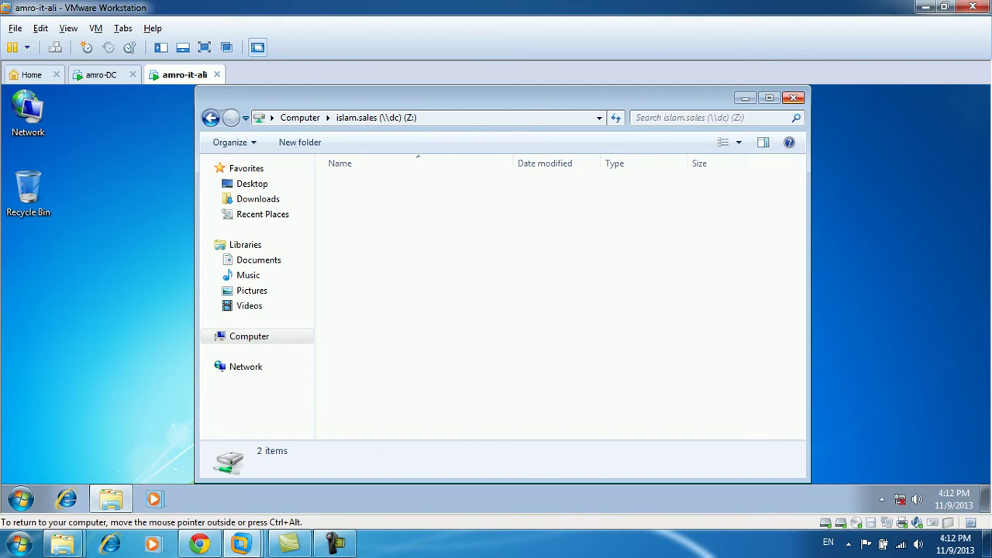
pyautogui.click(793, 98)
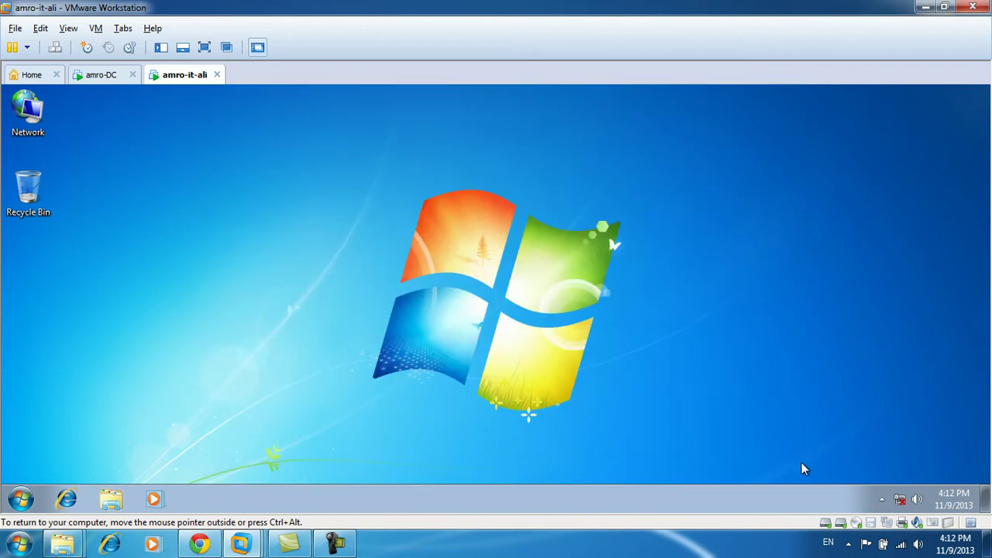
pyautogui.click(887, 523)
pyautogui.click(901, 494)
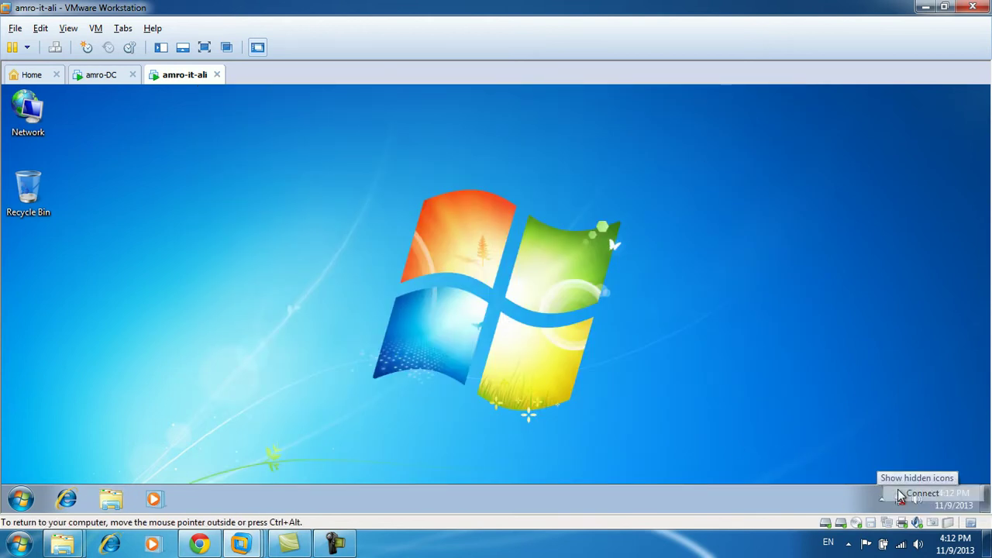
# Refresh the desktop, reopen and close khalerd2, then open the islam.sales Z: drive from Computer.
pyautogui.rightClick(499, 235)
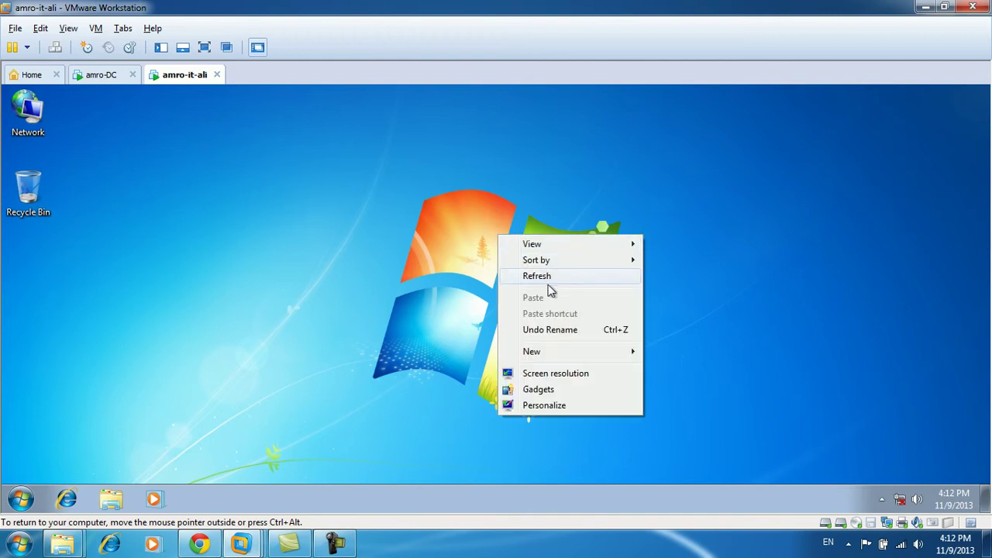
pyautogui.click(550, 277)
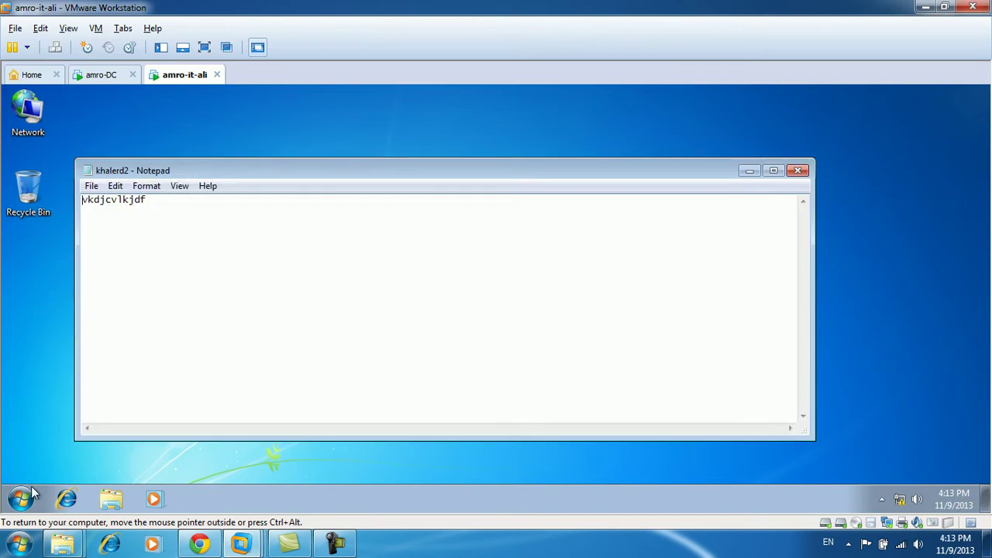
pyautogui.press('super')
pyautogui.click(705, 175)
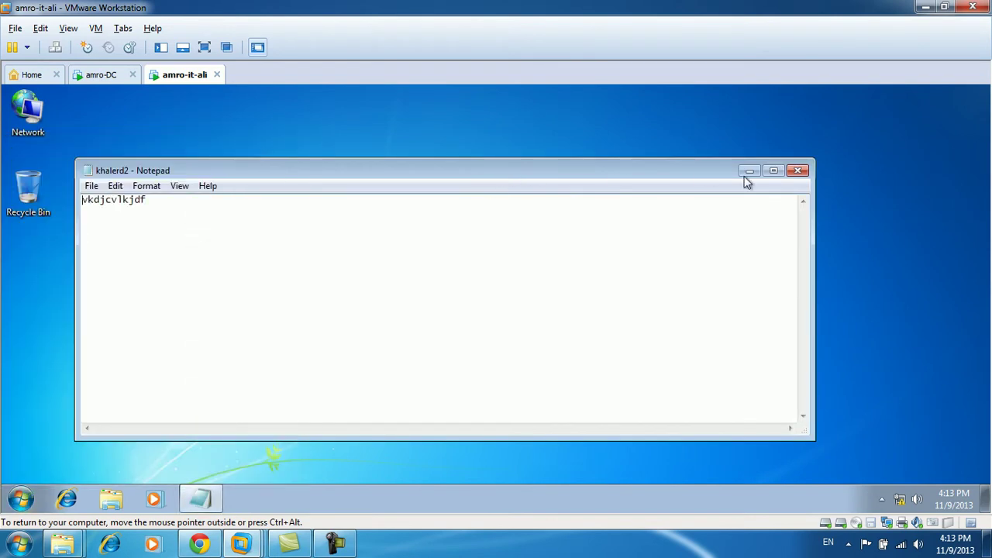
pyautogui.hotkey('alt', 'F4')
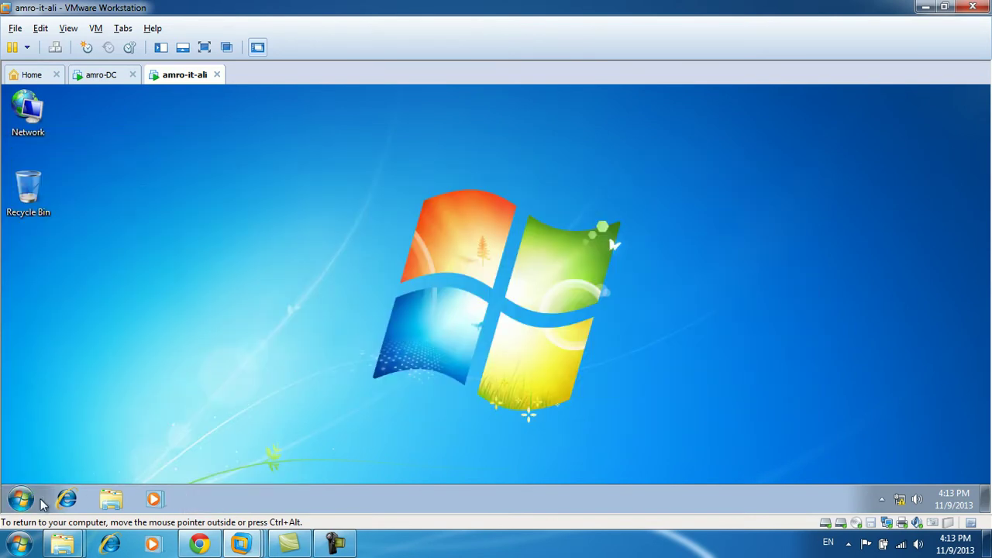
pyautogui.click(23, 500)
pyautogui.click(245, 334)
pyautogui.doubleClick(384, 316)
# Make khaleddata always available offline and move the sync dialog aside.
pyautogui.rightClick(370, 184)
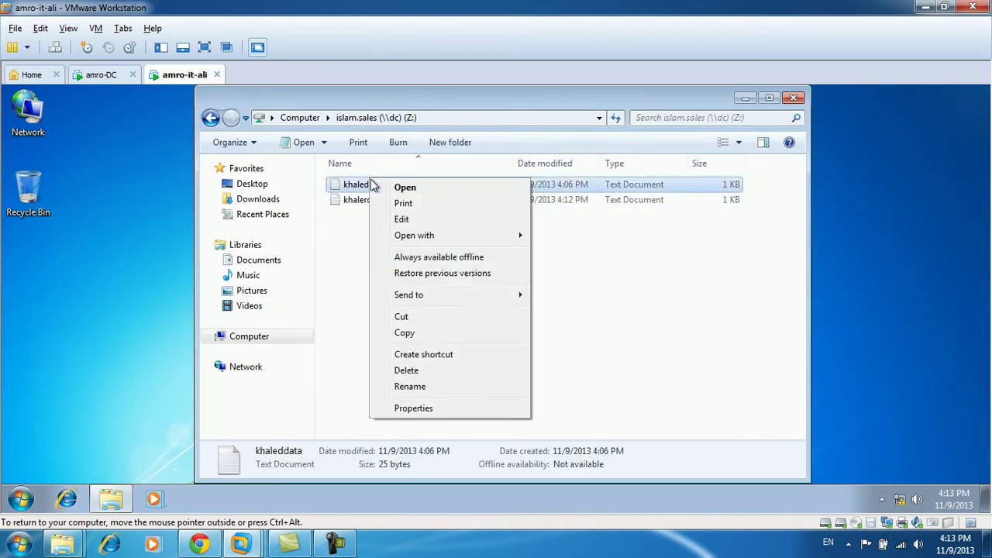
pyautogui.click(434, 260)
pyautogui.moveTo(484, 189); pyautogui.dragTo(532, 251)
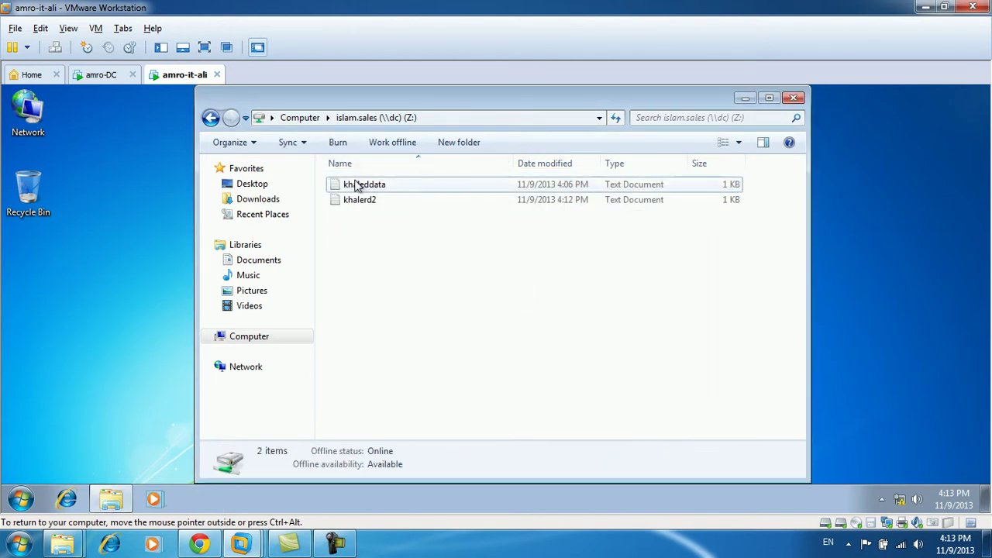
# Go up to Computer, disconnect the VM's network adapter, refresh the drive view, and close the window.
pyautogui.click(301, 117)
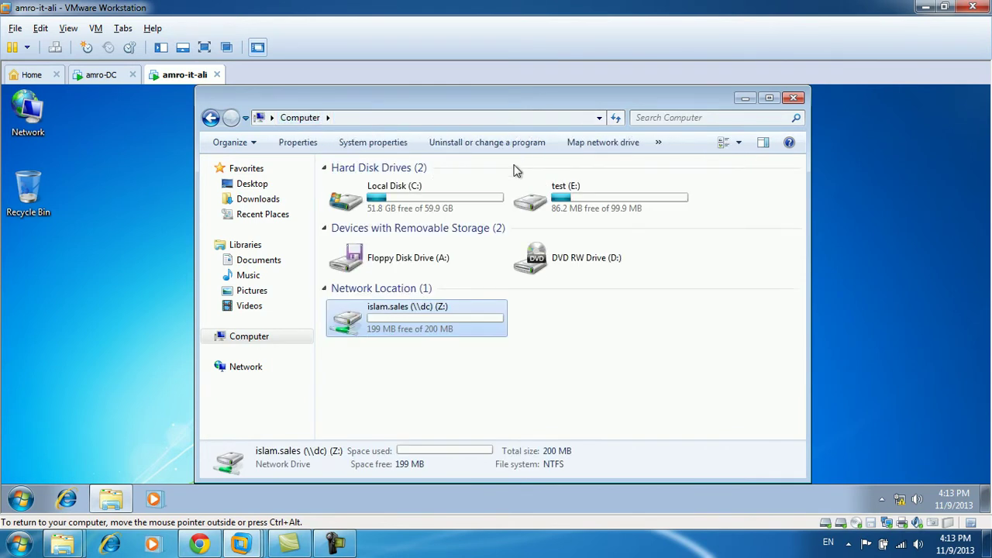
pyautogui.click(901, 524)
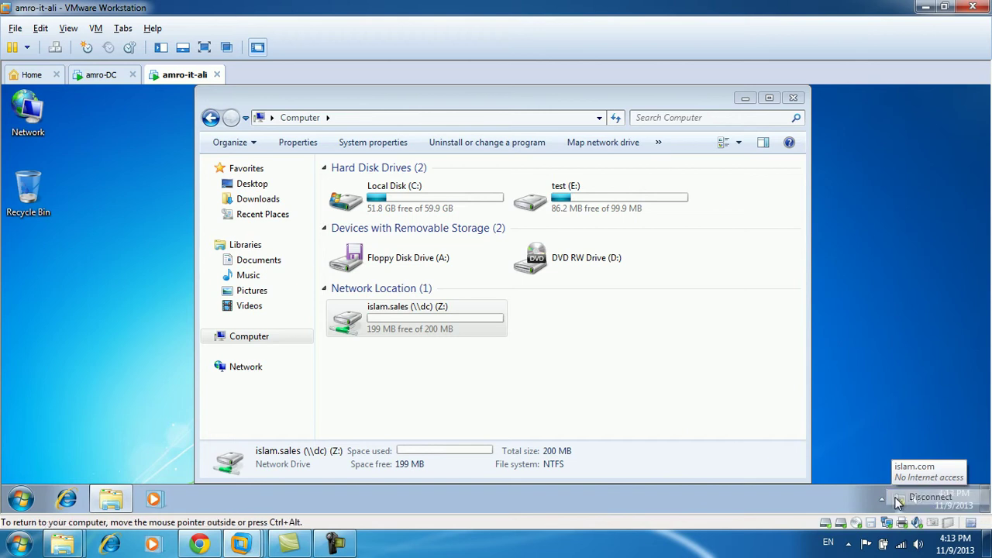
pyautogui.click(923, 497)
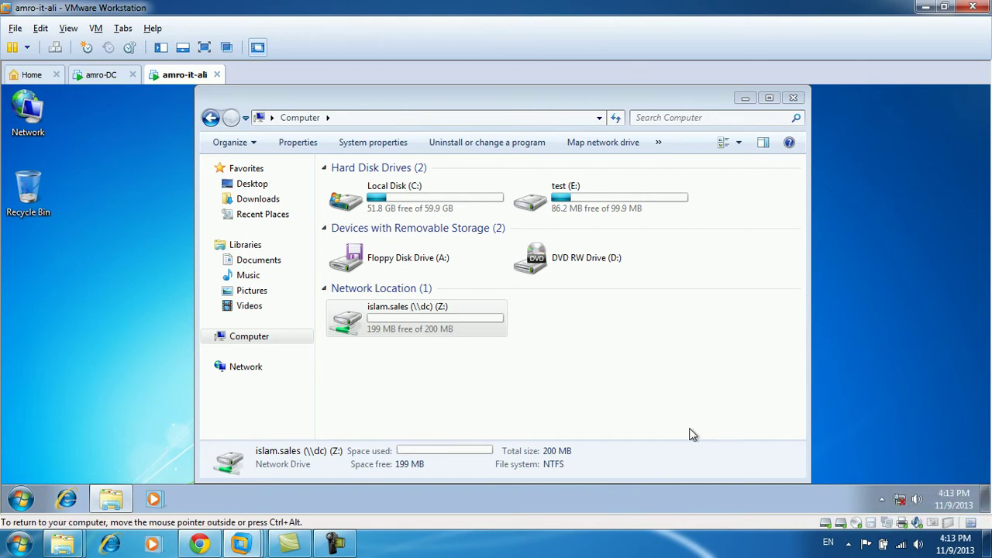
pyautogui.rightClick(676, 414)
pyautogui.click(735, 309)
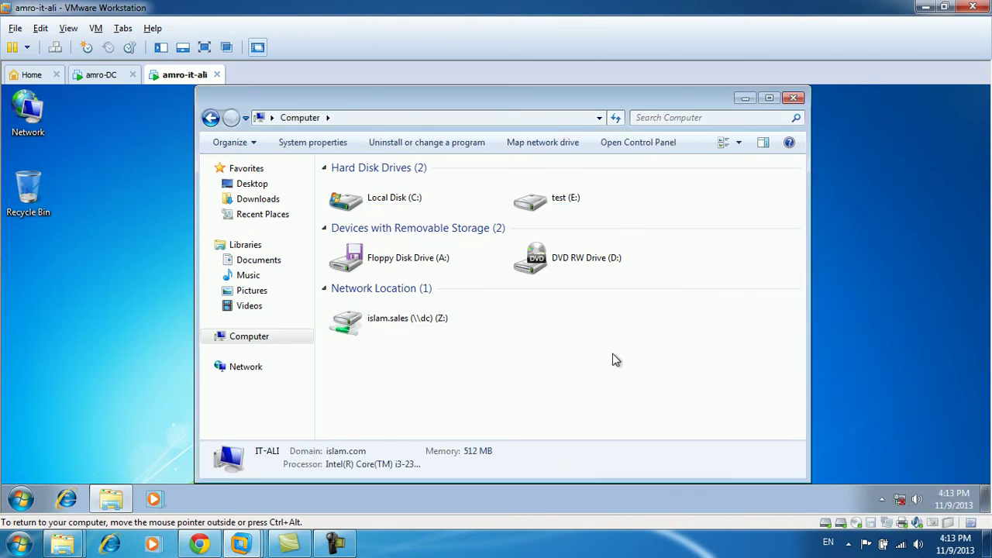
pyautogui.click(395, 327)
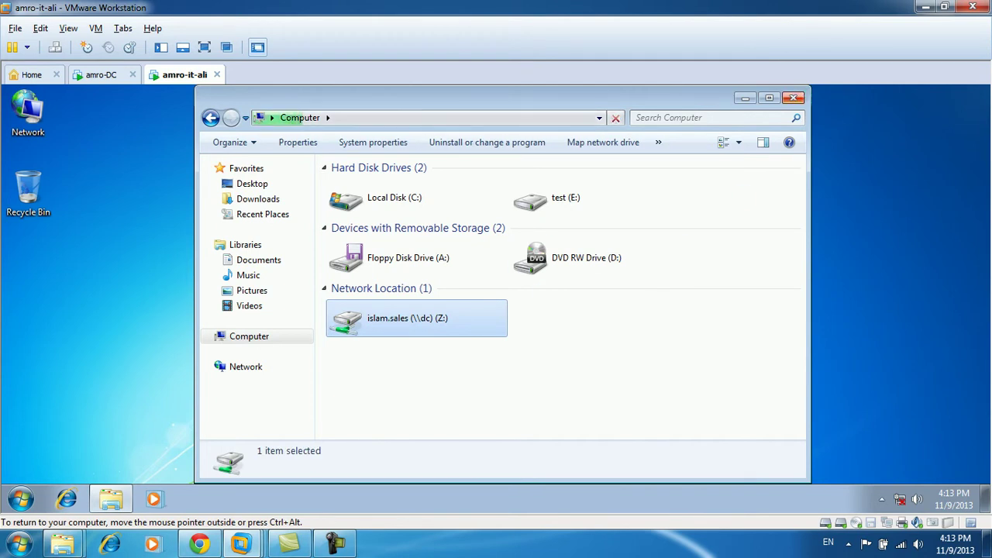
pyautogui.click(794, 98)
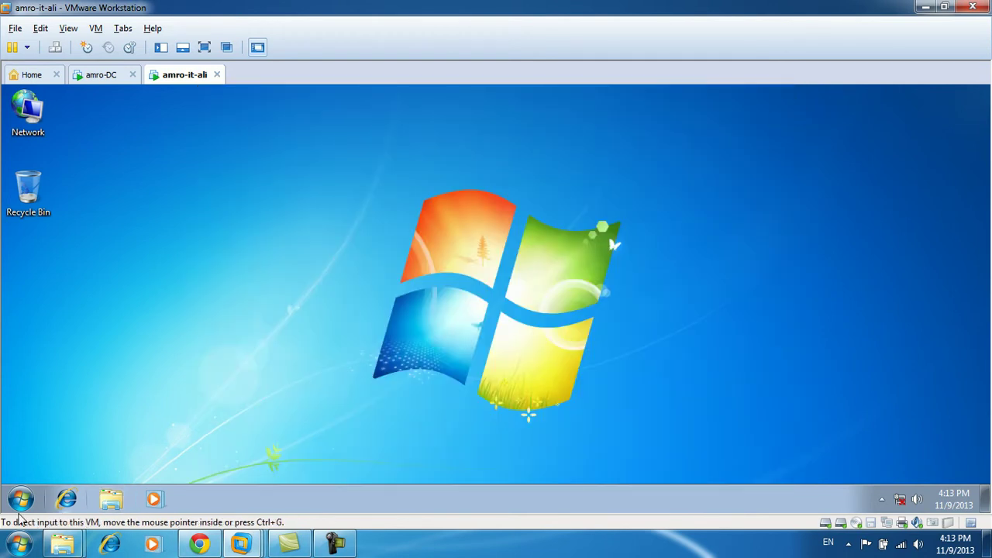
# Try a \\ path in Start search, check the network adapter menu, and close the dc and Z: windows.
pyautogui.click(16, 504)
pyautogui.write('\\\\')
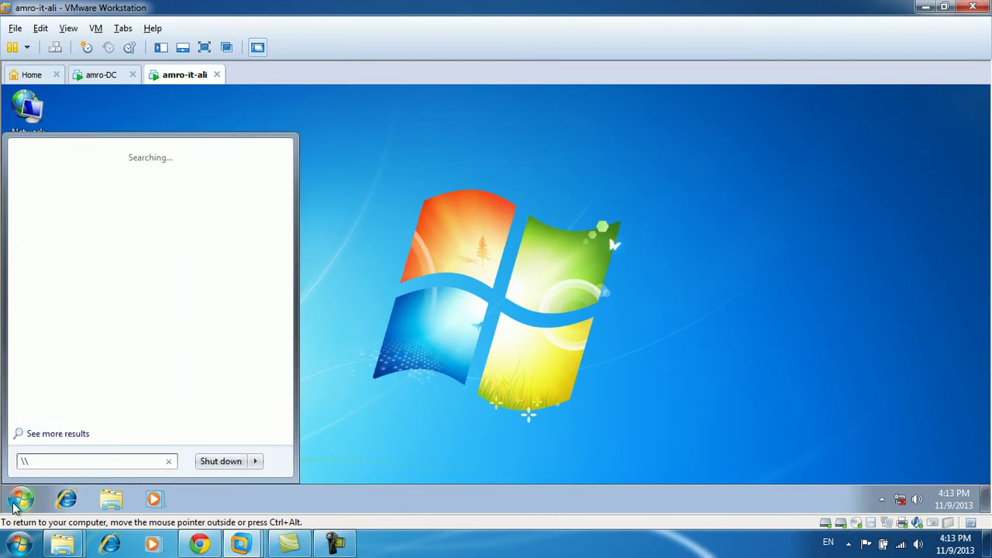
pyautogui.press('Return')
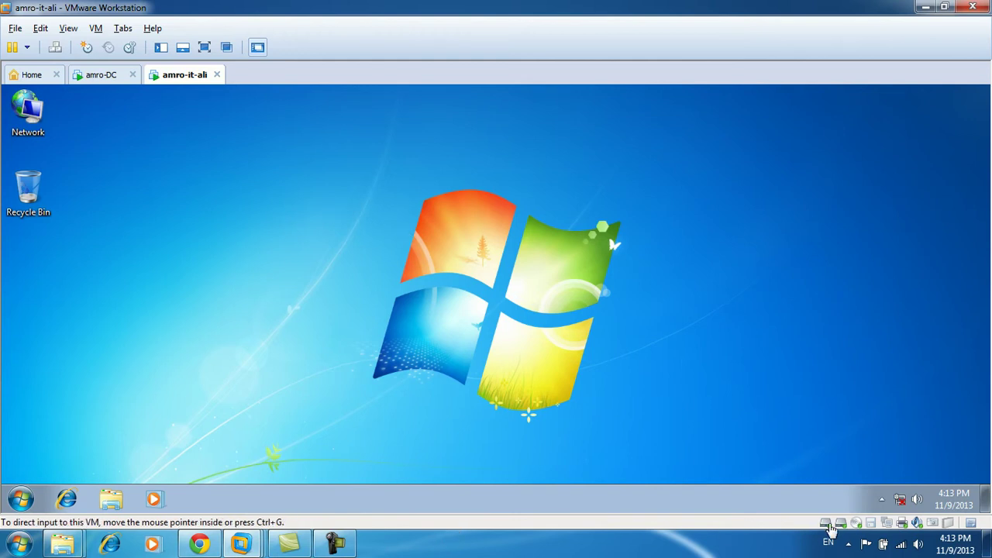
pyautogui.click(889, 526)
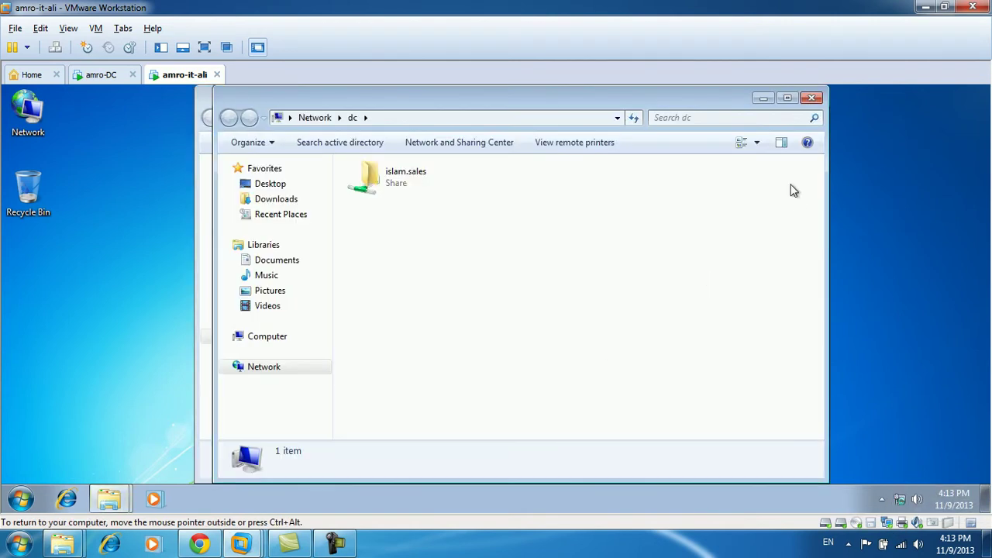
pyautogui.click(813, 99)
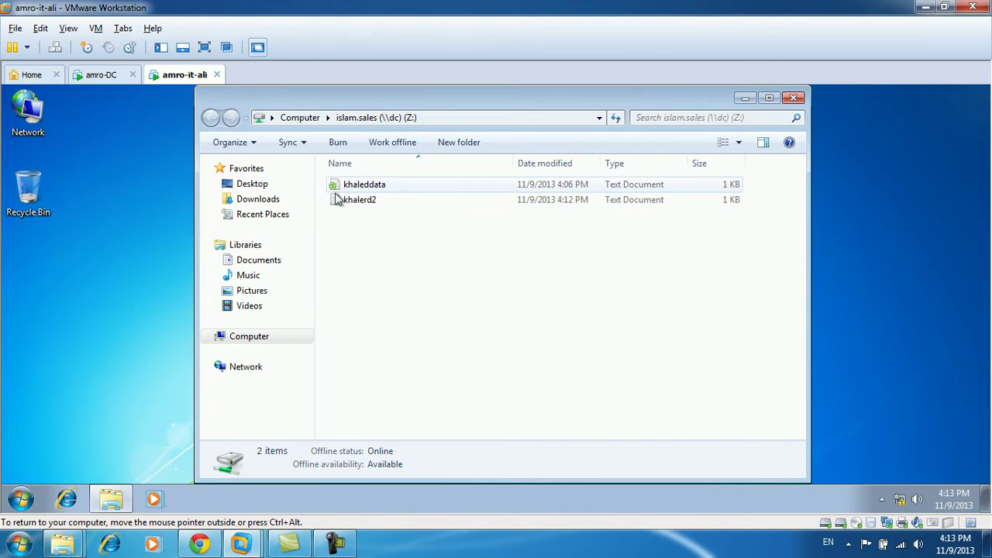
pyautogui.click(794, 98)
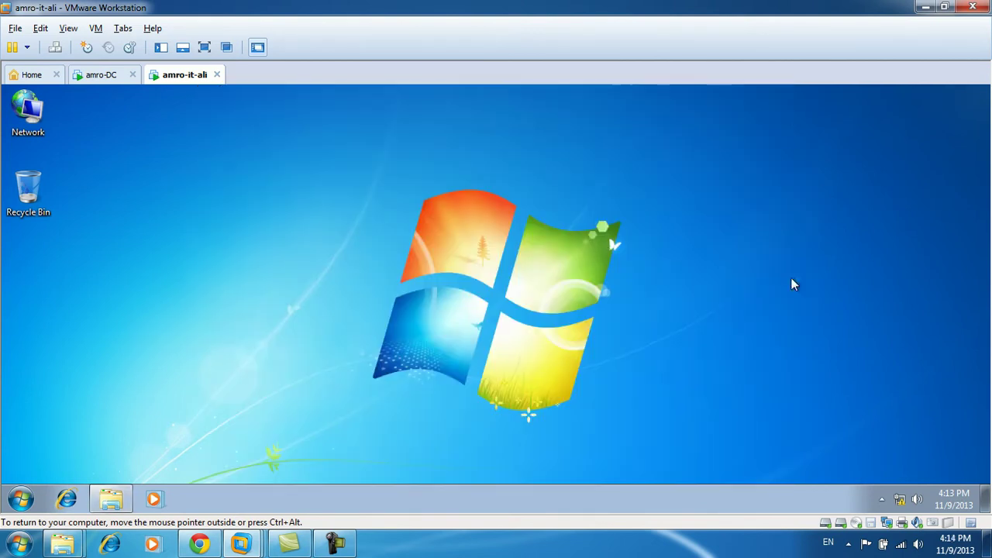
# Disconnect the client VM from the network and open the Computer window.
pyautogui.click(886, 526)
pyautogui.click(900, 500)
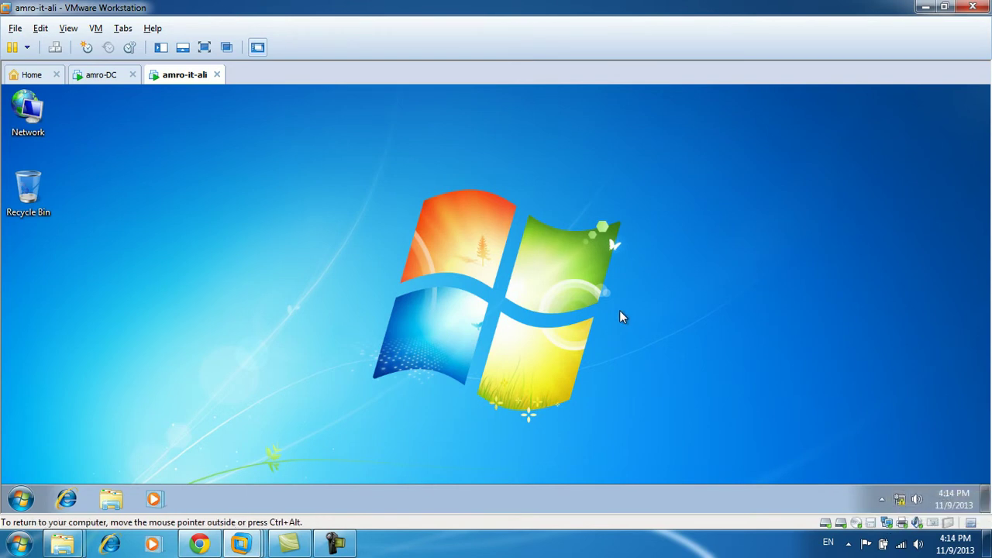
pyautogui.click(20, 500)
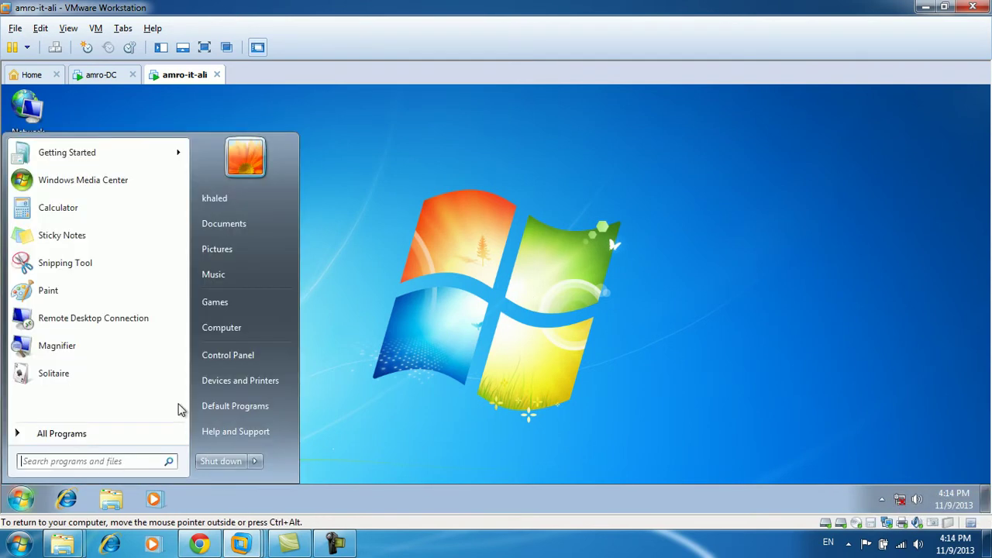
pyautogui.click(221, 328)
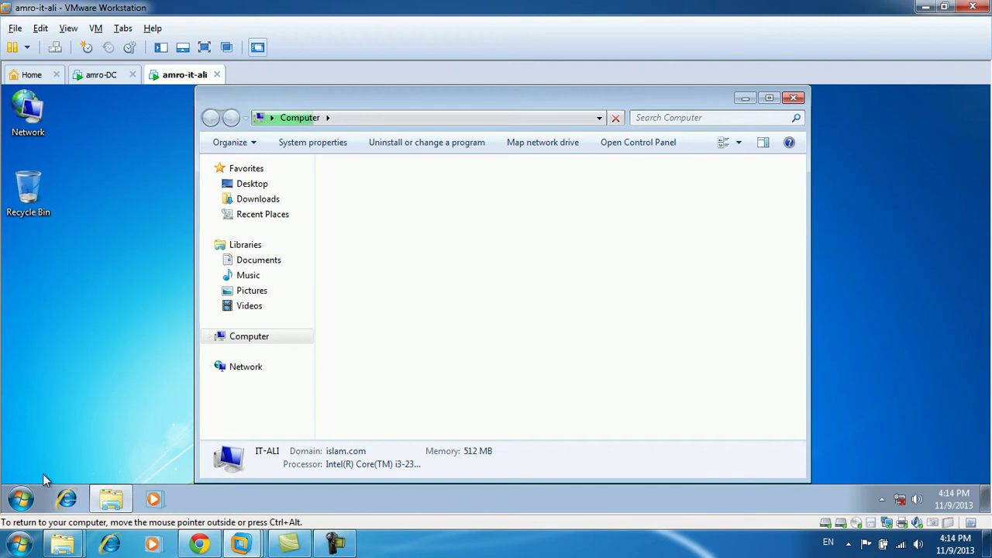
# Open \\dc from Start search, browse islam.sales (Z:) and dc's islam.sales share, then close the dc window.
pyautogui.click(23, 495)
pyautogui.write('\\')
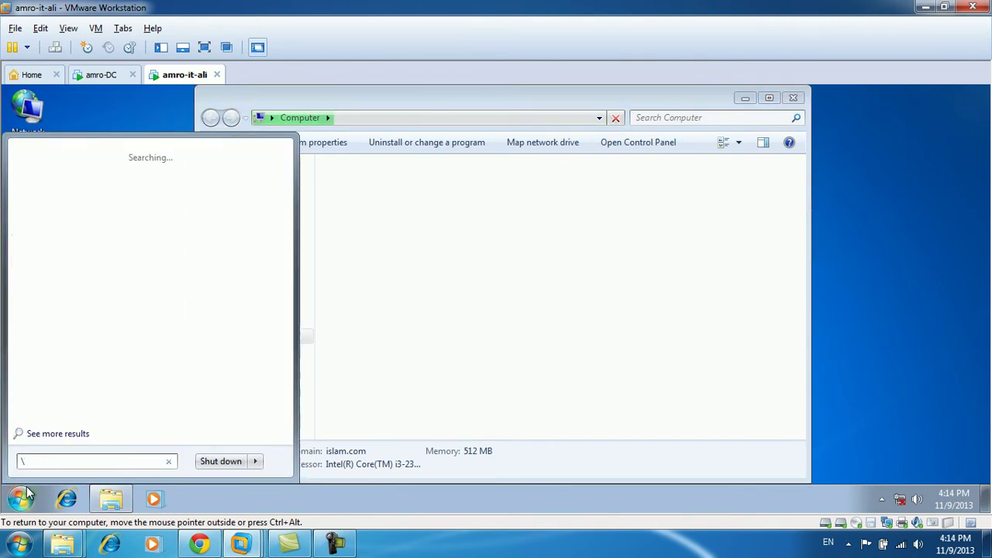
pyautogui.write('\\dc')
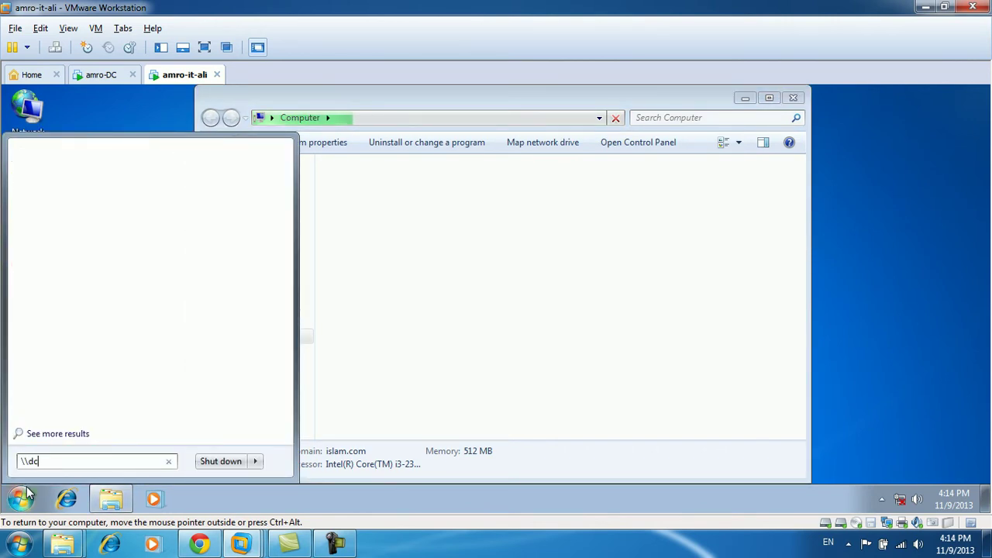
pyautogui.write('\\')
pyautogui.press('BackSpace')
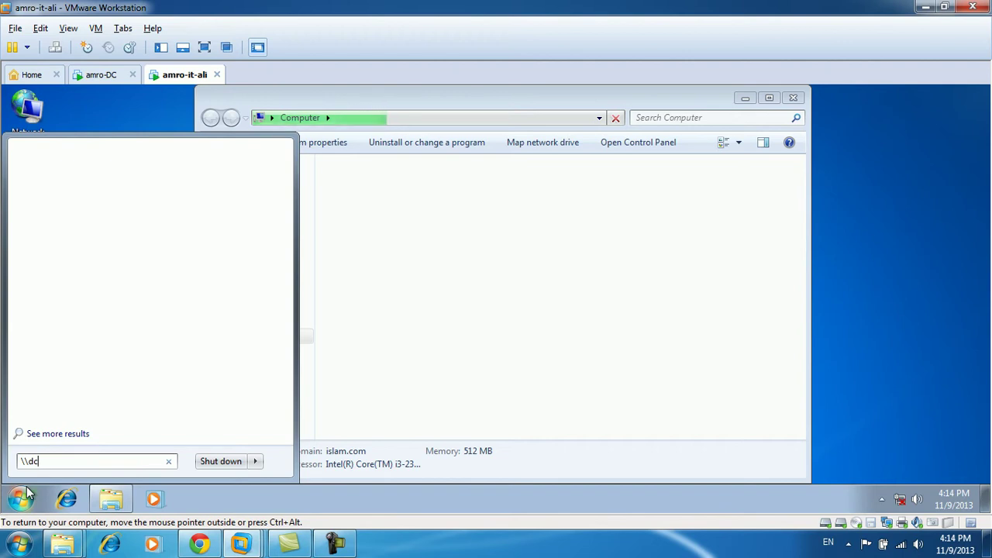
pyautogui.press('Return')
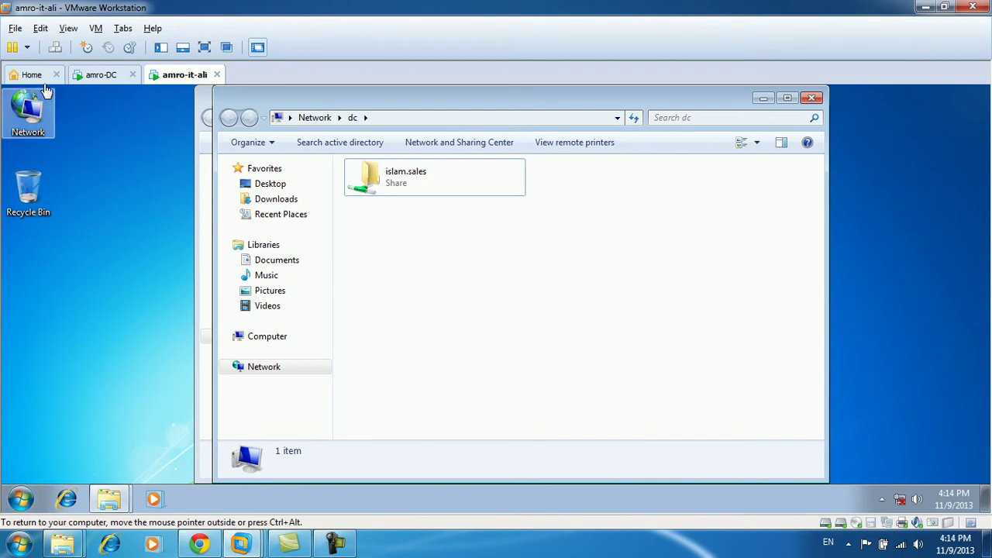
pyautogui.moveTo(259, 91); pyautogui.dragTo(266, 115)
pyautogui.click(348, 105)
pyautogui.doubleClick(271, 336)
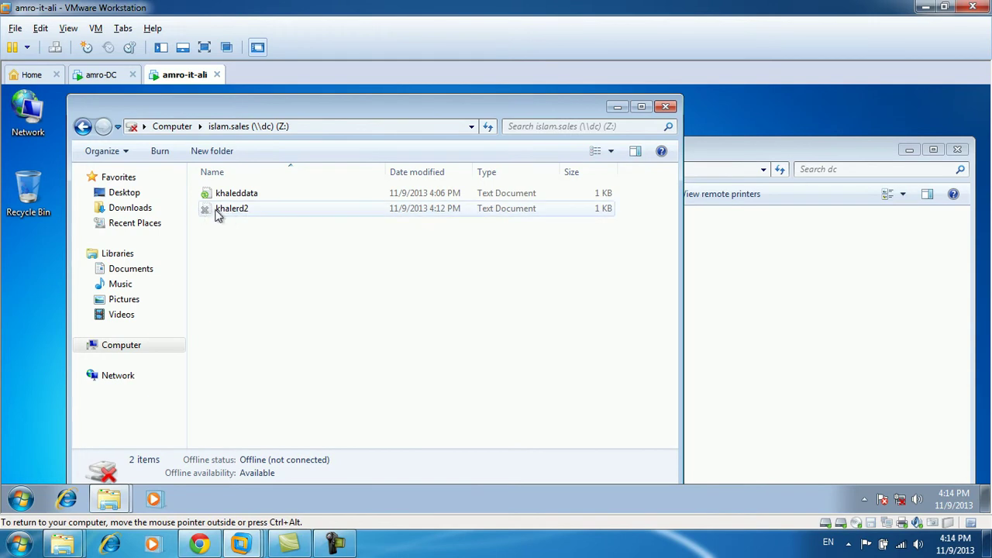
pyautogui.click(742, 153)
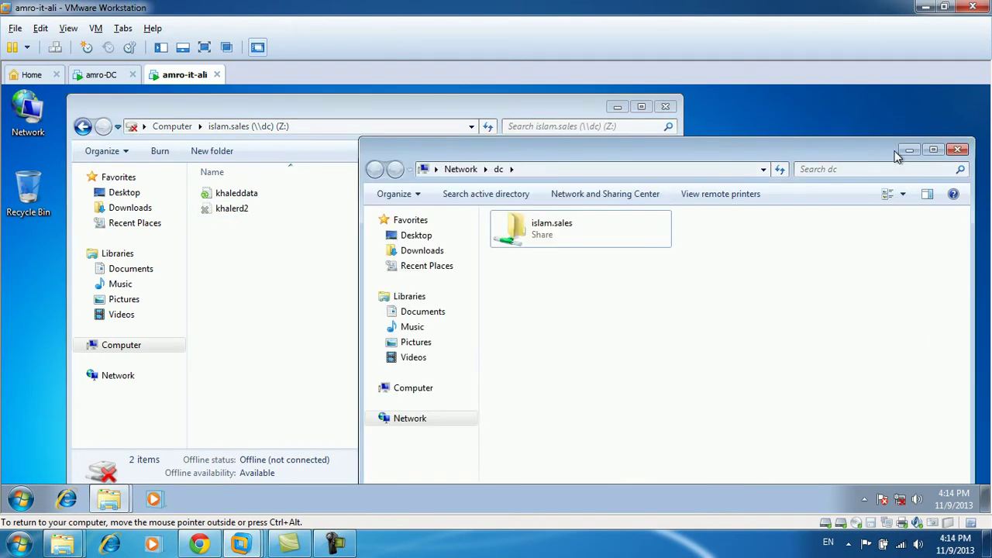
pyautogui.doubleClick(618, 226)
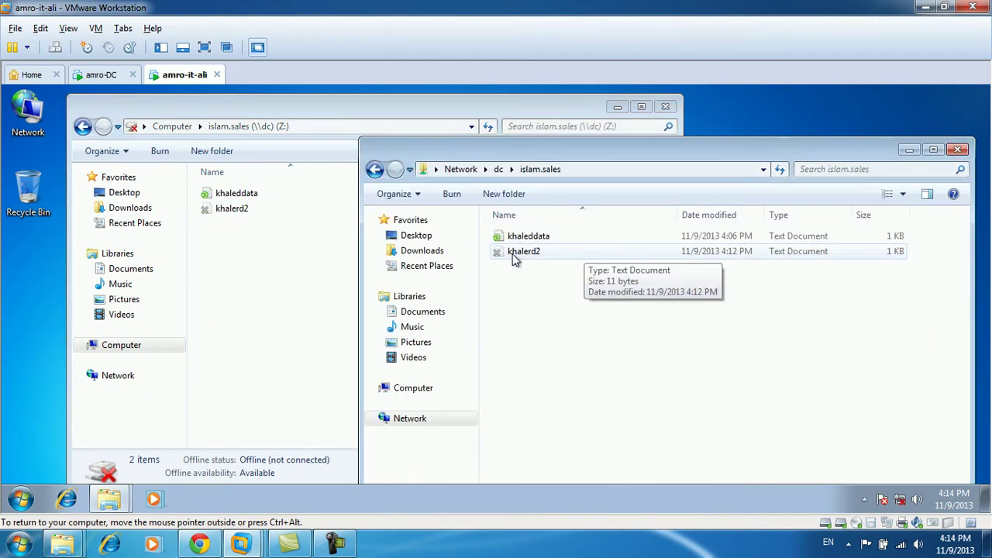
pyautogui.click(958, 149)
# Add a second line of text to the offline khaleddata file on Z: and save it.
pyautogui.doubleClick(243, 196)
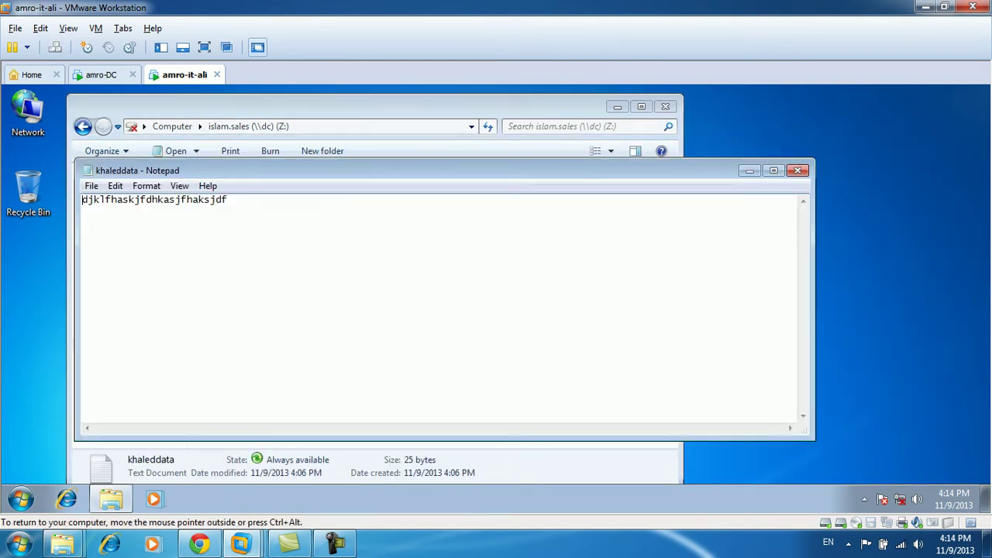
pyautogui.press('Return')
pyautogui.write('kxjglkdjfglsdjglksjdflgjsdlfkgjsdlfgjsdlkf')
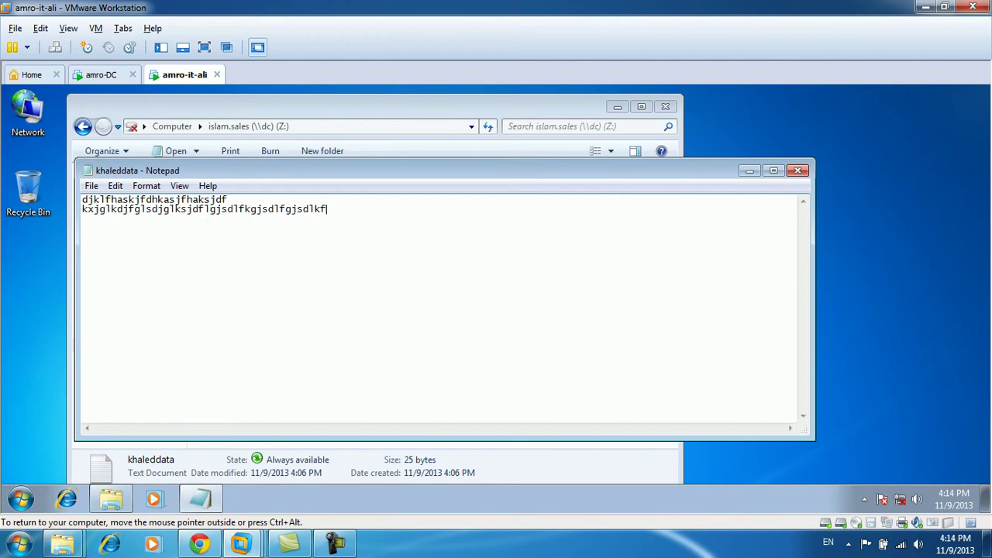
pyautogui.hotkey('alt', 'F4')
pyautogui.click(478, 305)
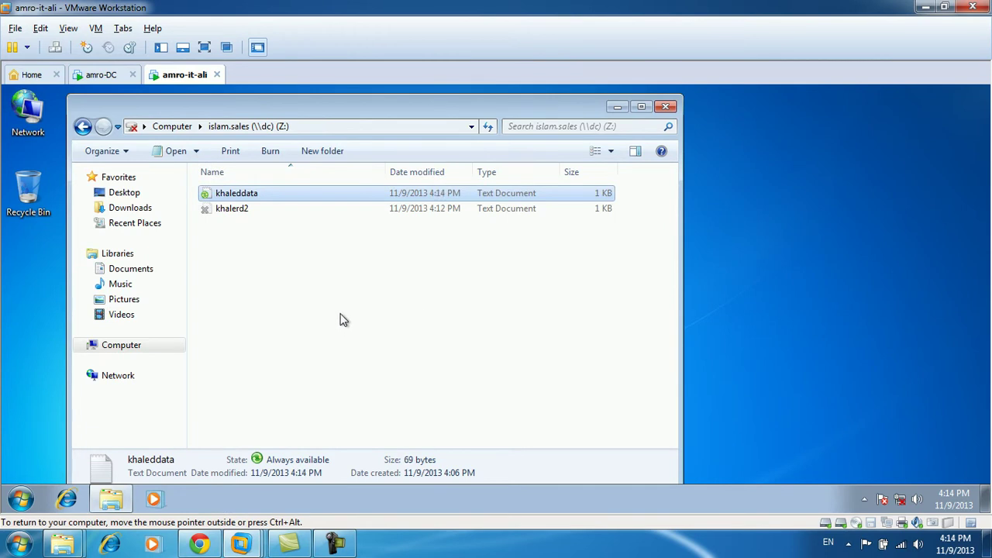
# On amro-DC, open E:\islam.data\khaleddata to compare, close it, and return to amro-it-ali.
pyautogui.click(105, 76)
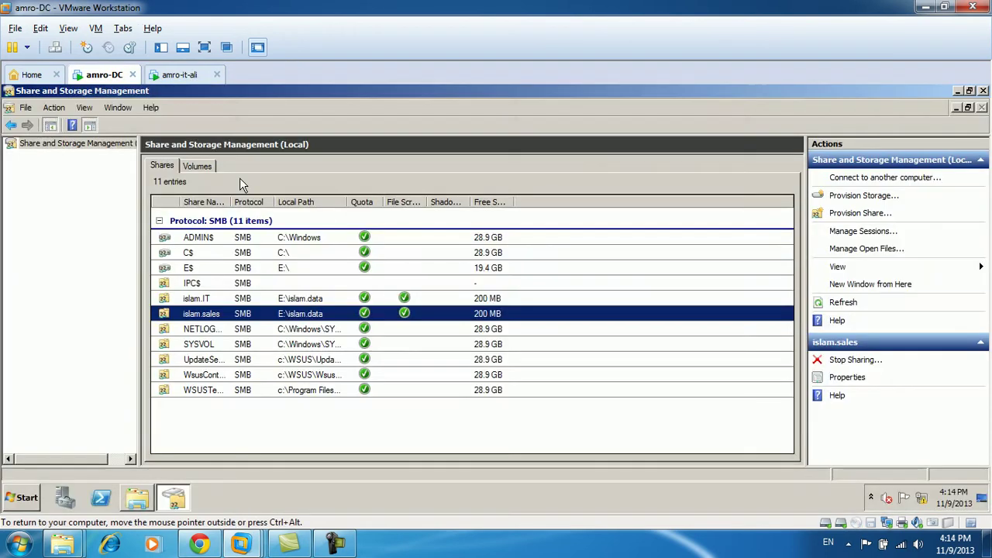
pyautogui.click(147, 503)
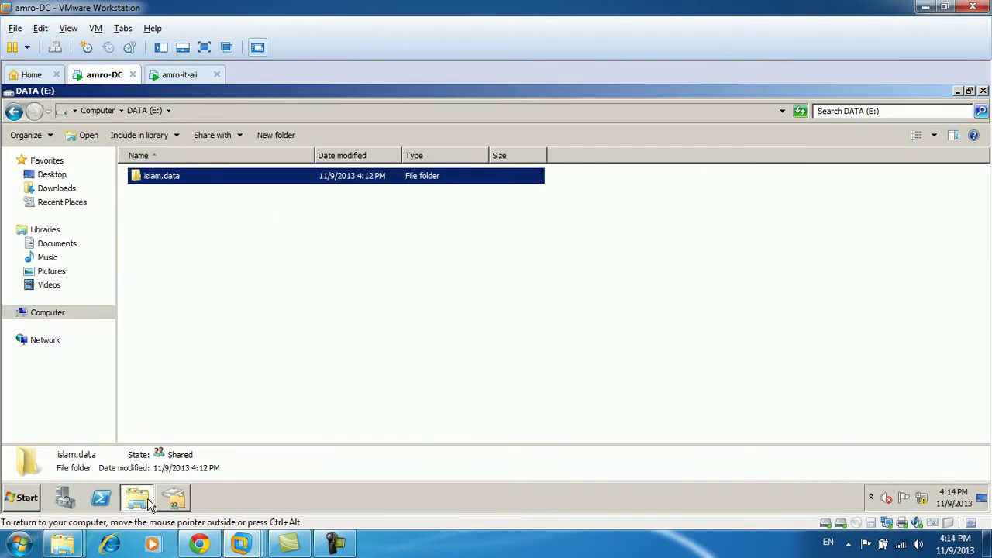
pyautogui.doubleClick(181, 179)
pyautogui.click(160, 177)
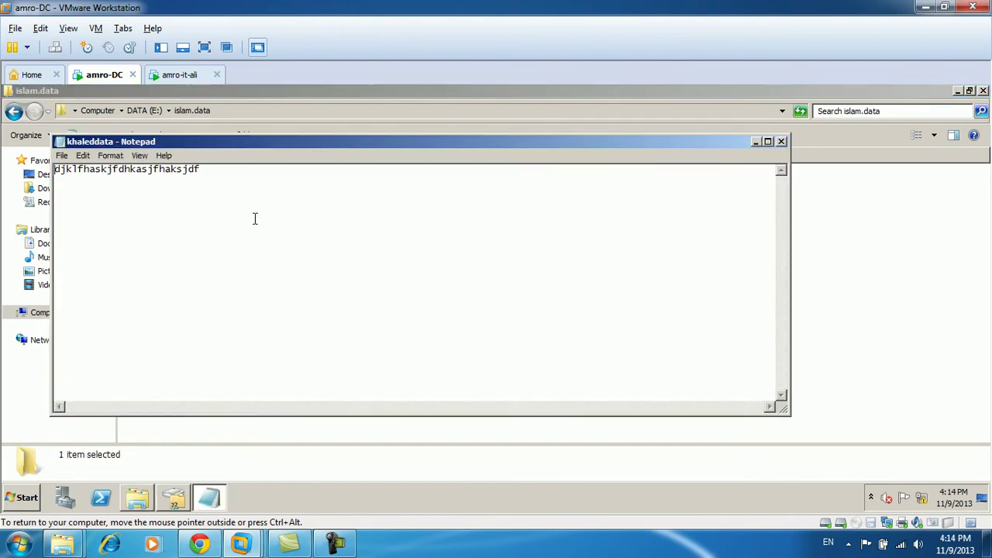
pyautogui.hotkey('alt', 'F4')
pyautogui.click(178, 74)
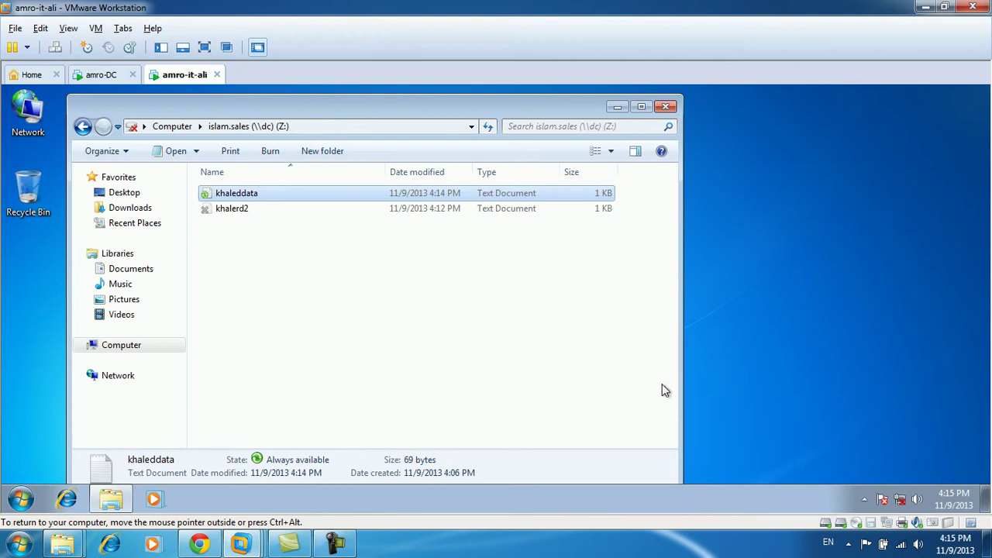
# Close the Z: window, refresh the desktop, and open Sync Center from the hidden tray icons.
pyautogui.click(889, 525)
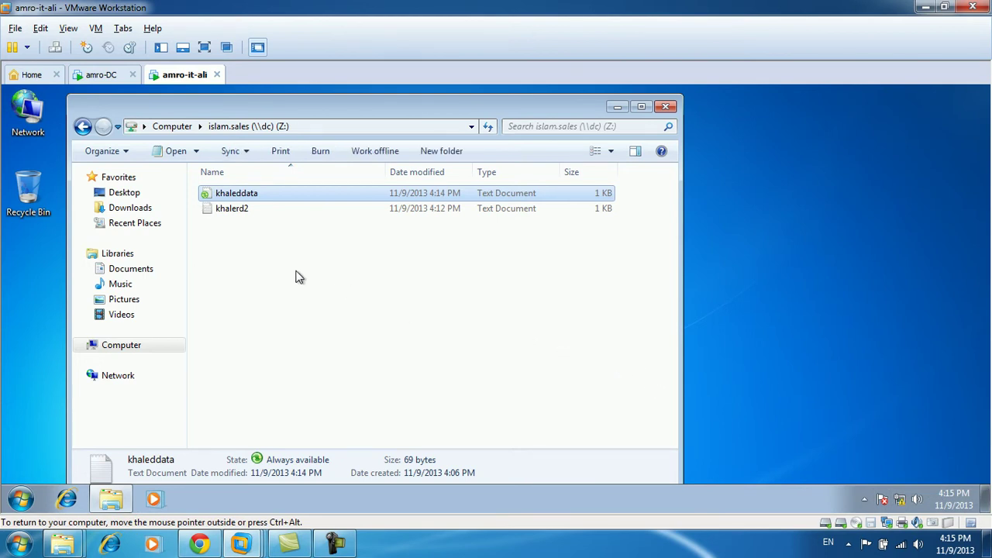
pyautogui.click(665, 107)
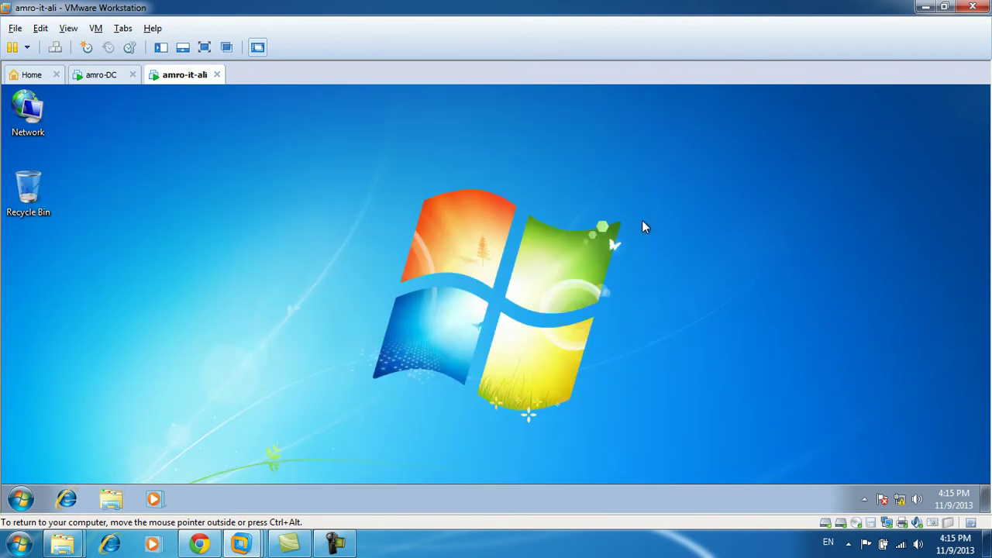
pyautogui.rightClick(511, 205)
pyautogui.click(555, 252)
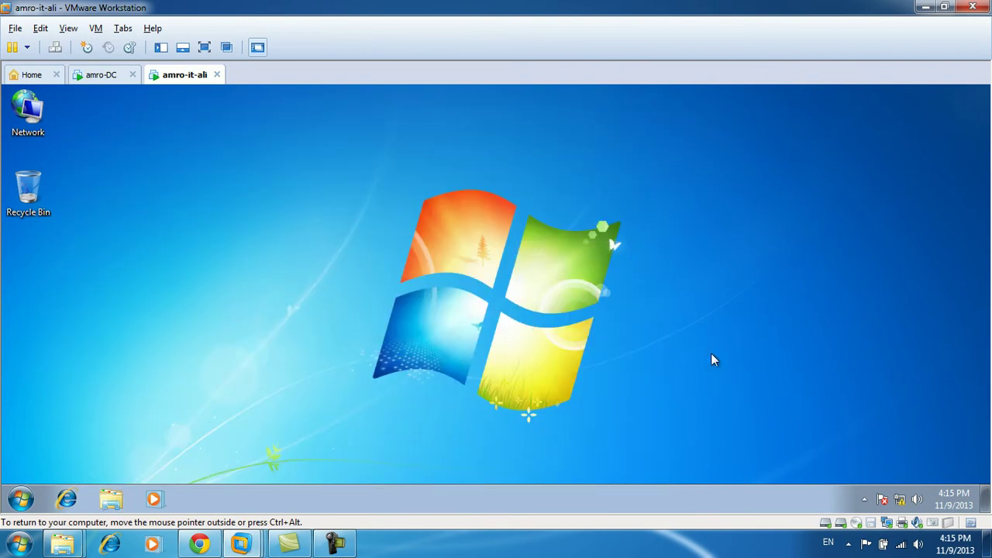
pyautogui.click(865, 500)
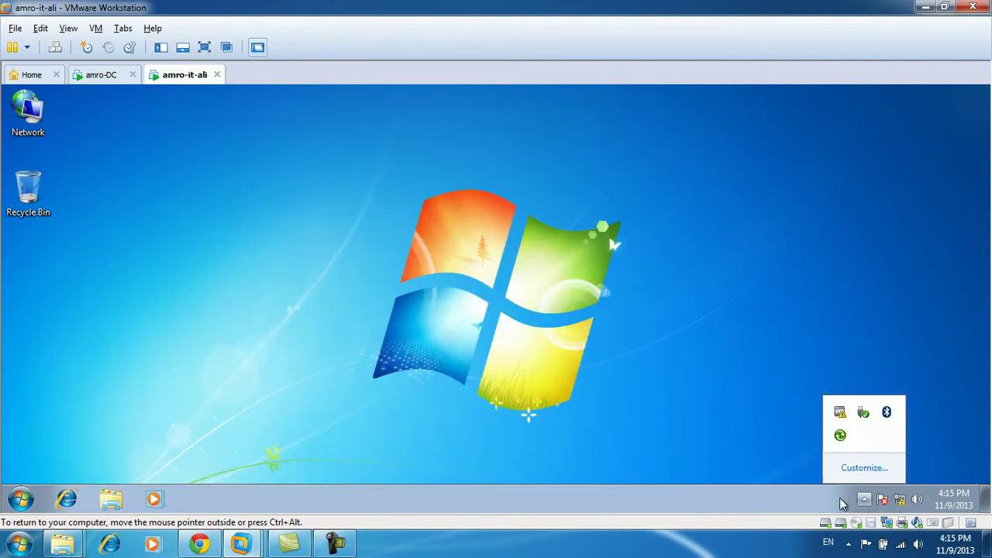
pyautogui.click(839, 435)
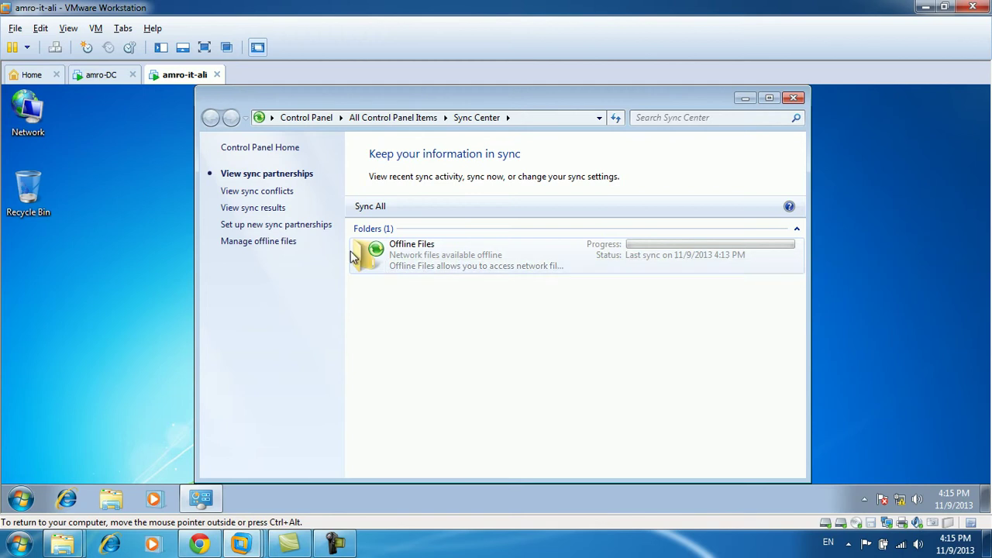
# Open Manage offline files, browse offline copies under Mapped Network Drives > Z:, then close that browser.
pyautogui.click(271, 242)
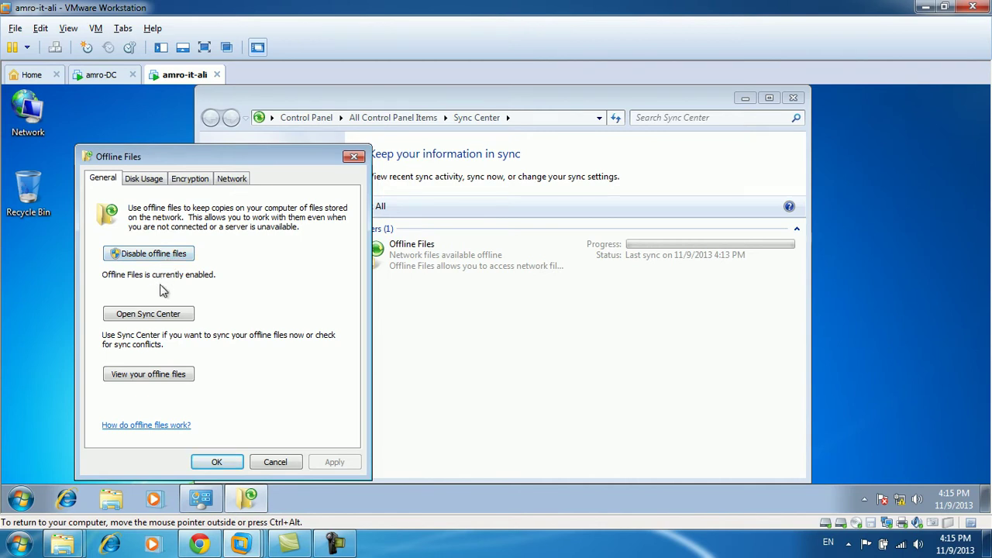
pyautogui.click(165, 379)
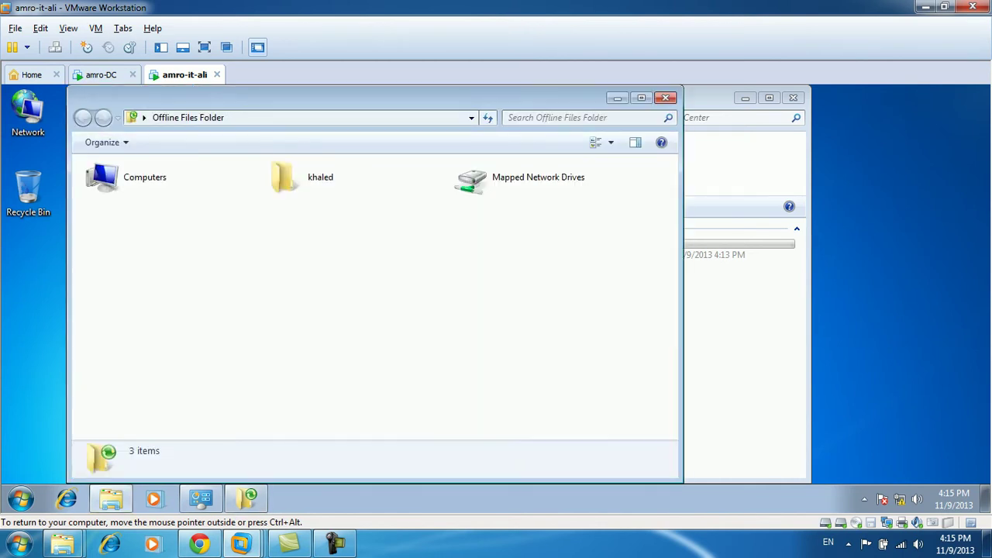
pyautogui.click(494, 183)
pyautogui.doubleClick(494, 183)
pyautogui.doubleClick(152, 185)
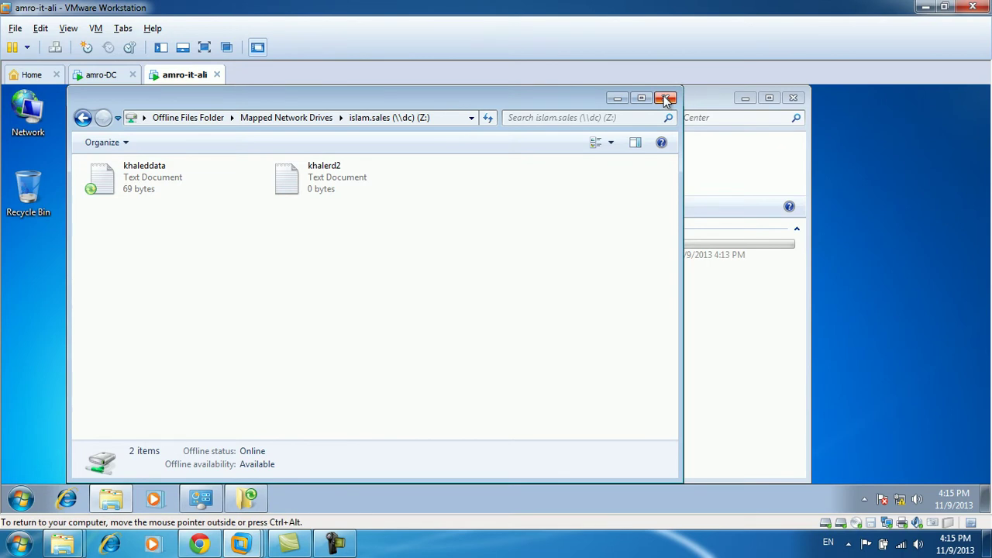
pyautogui.doubleClick(83, 119)
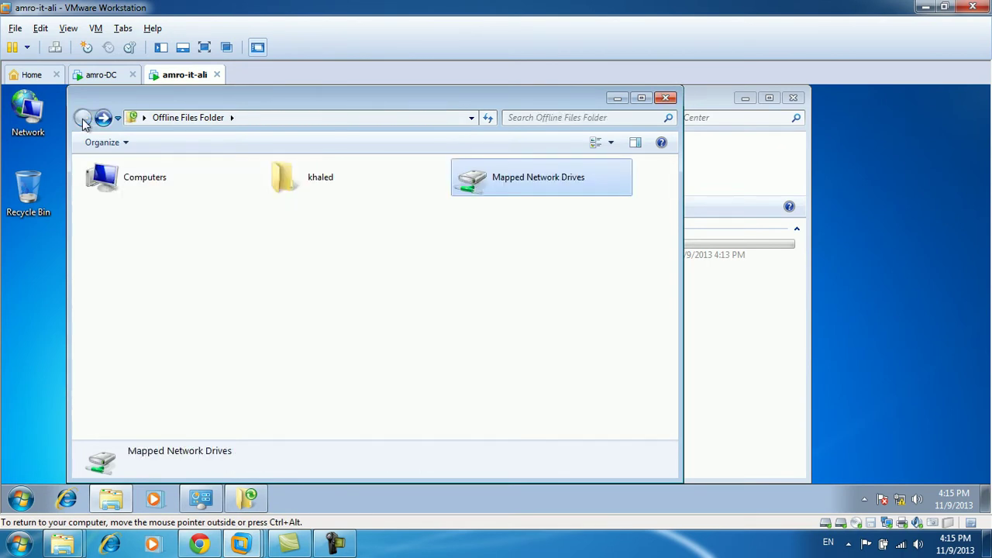
pyautogui.click(666, 98)
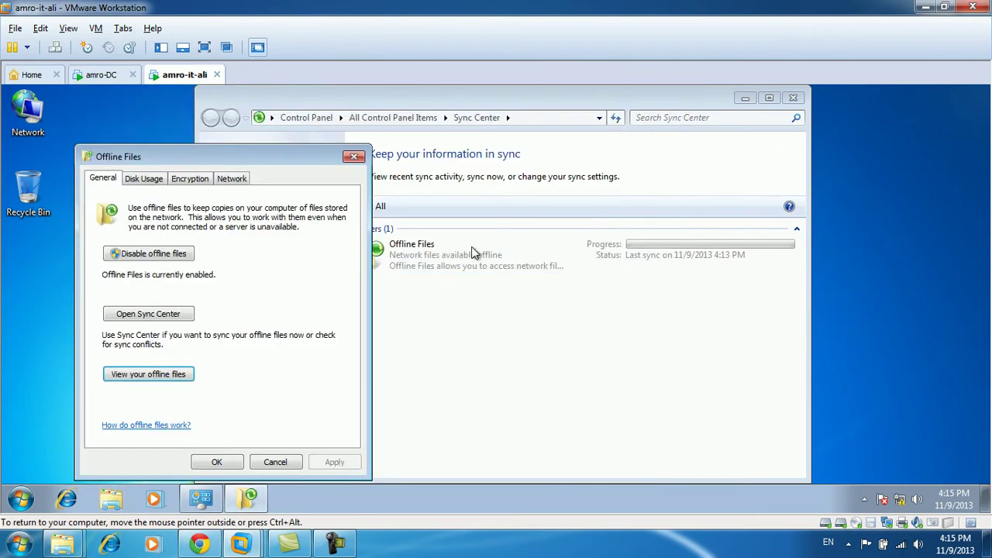
# Review the Offline Files Disk Usage, Encryption, Network and General tabs, then cancel without changes.
pyautogui.click(151, 184)
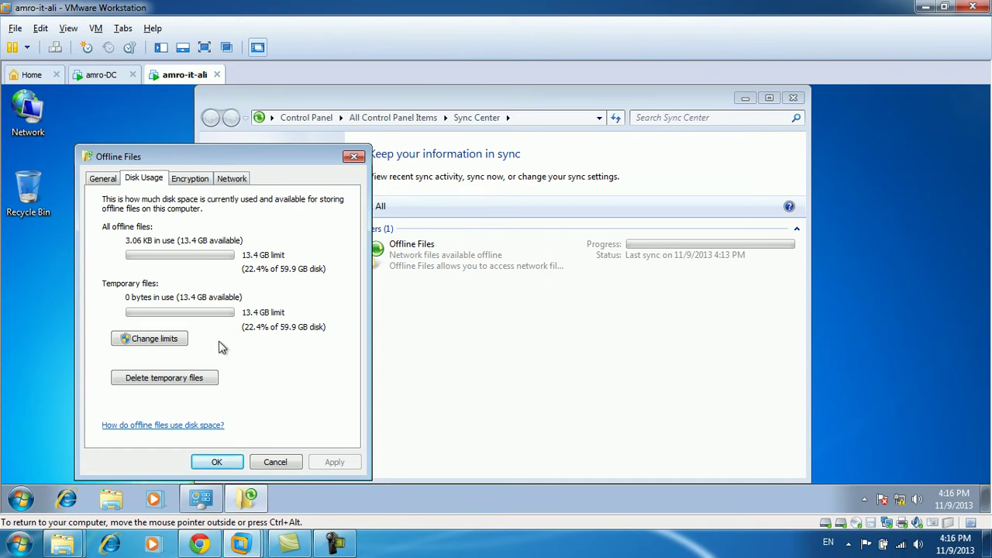
pyautogui.click(192, 179)
pyautogui.click(231, 179)
pyautogui.click(198, 179)
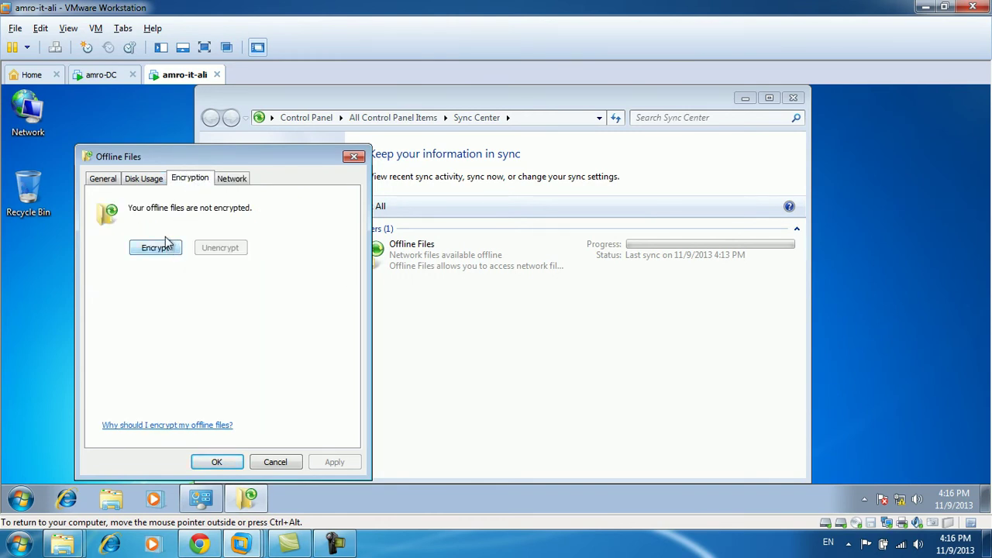
pyautogui.click(245, 185)
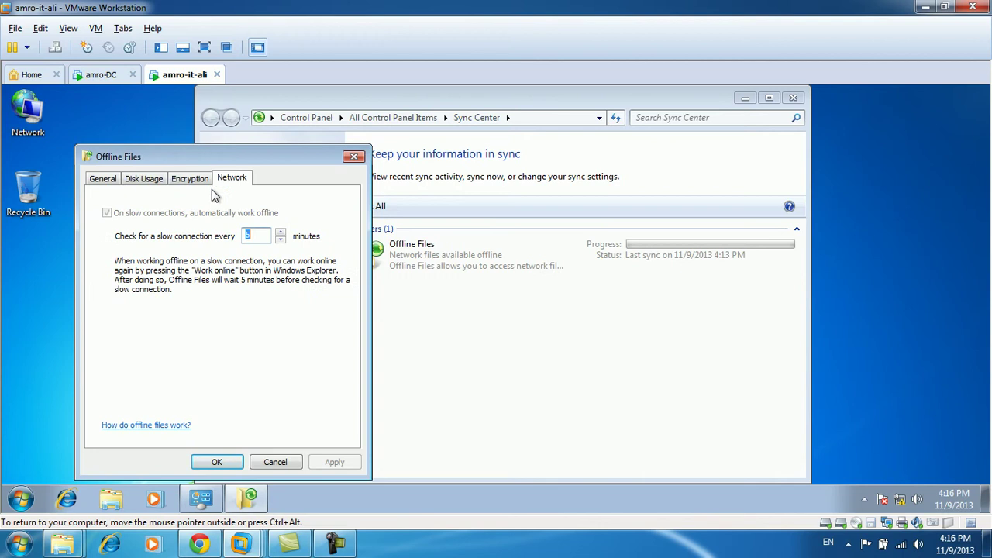
pyautogui.click(107, 180)
pyautogui.click(276, 462)
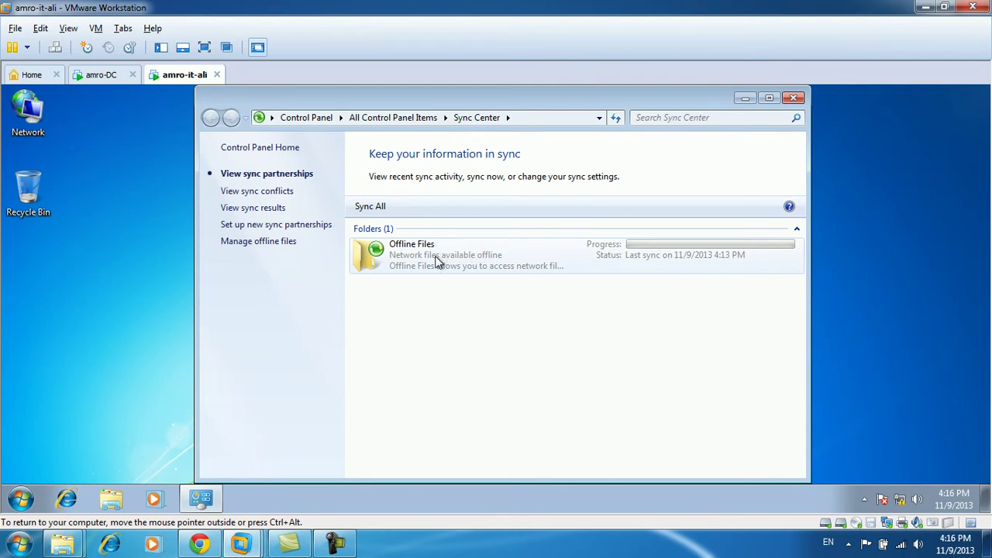
pyautogui.click(103, 75)
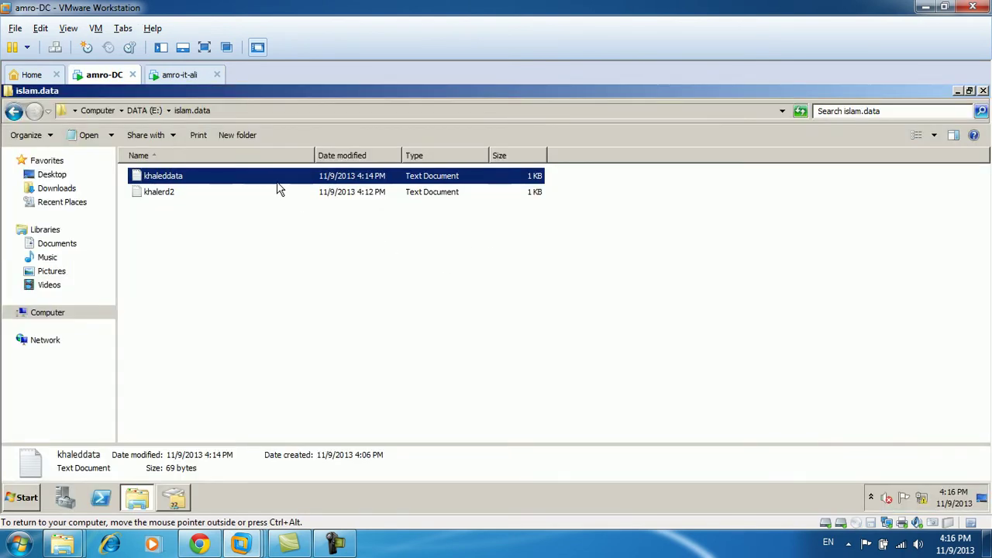
pyautogui.doubleClick(278, 184)
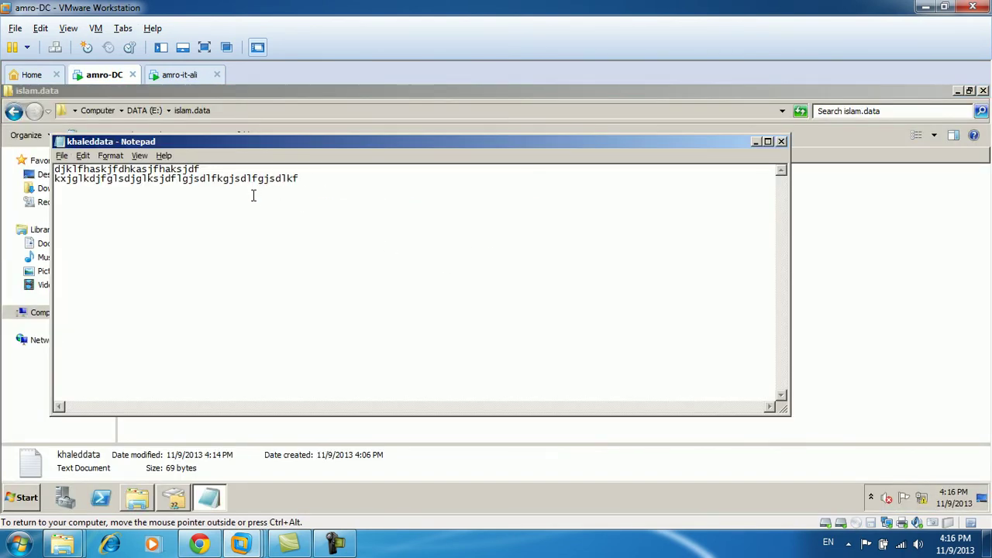
pyautogui.hotkey('alt', 'F4')
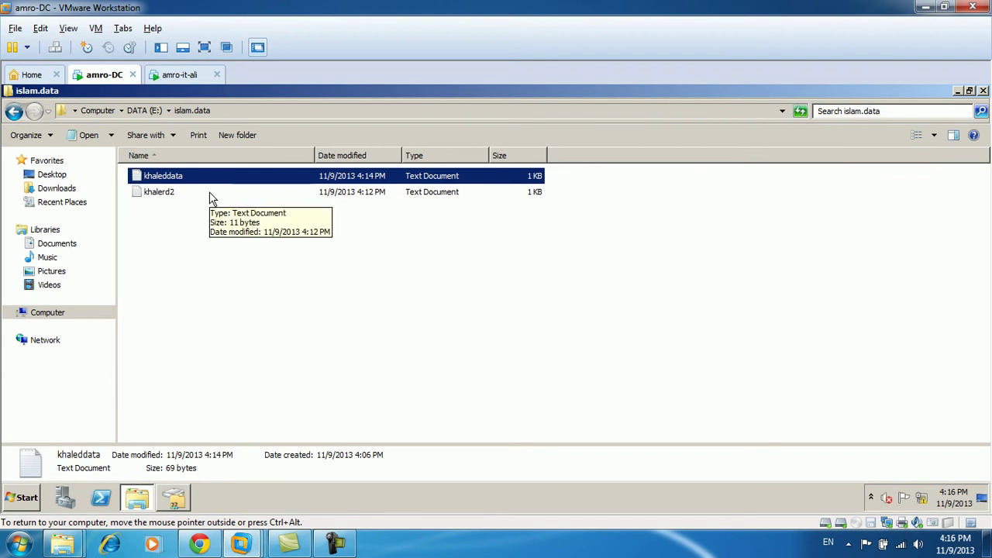
pyautogui.click(172, 74)
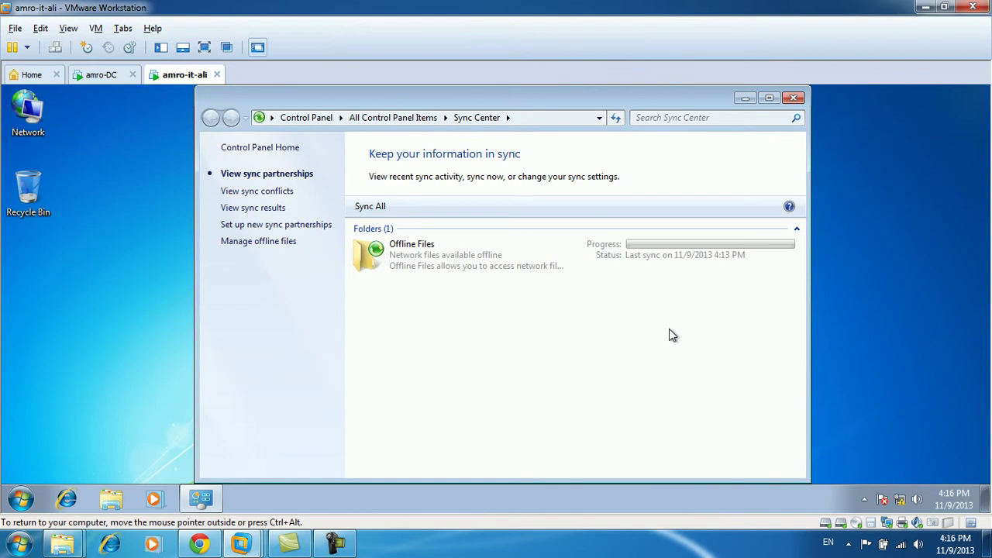
# Sync the Offline Files partnership with the server, then close Sync Center once sync completes.
pyautogui.rightClick(500, 270)
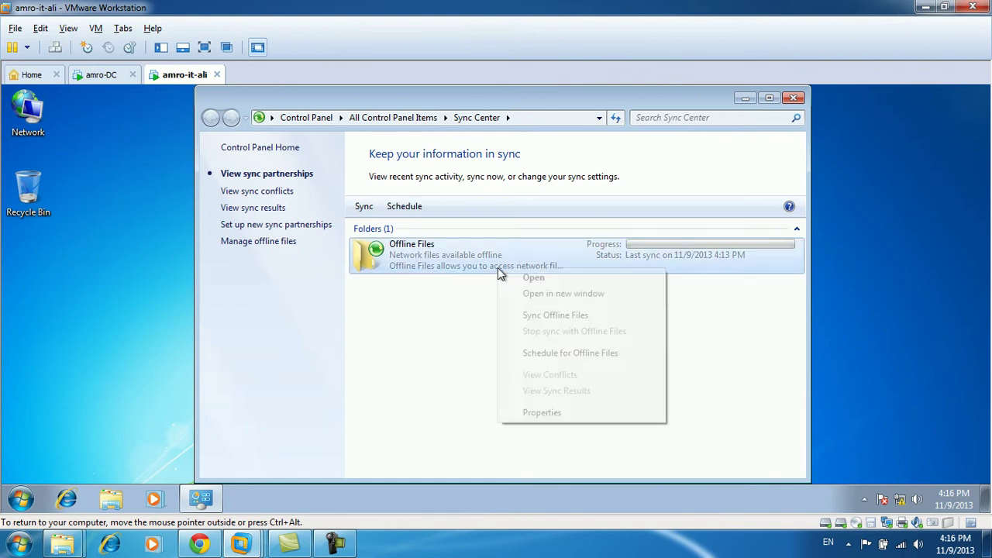
pyautogui.click(564, 316)
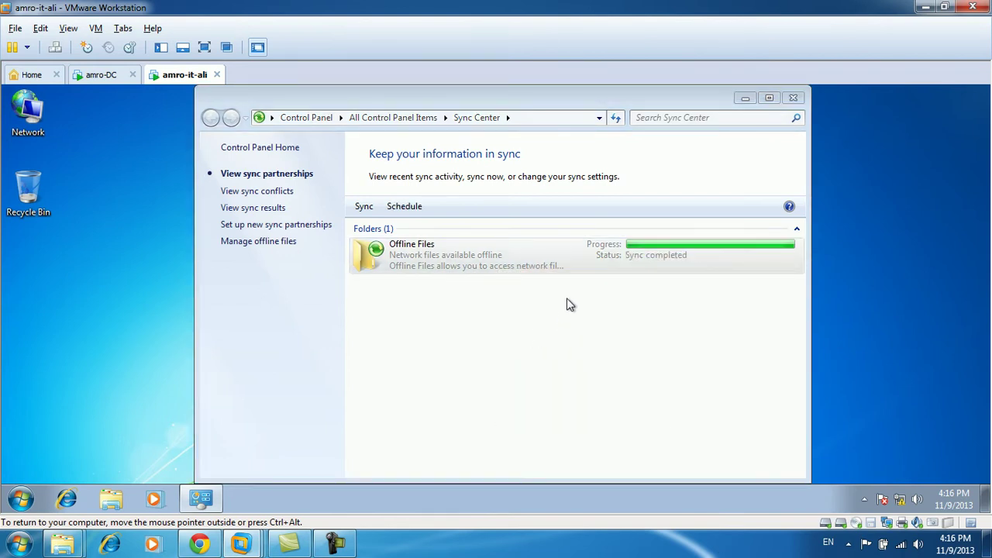
pyautogui.click(538, 304)
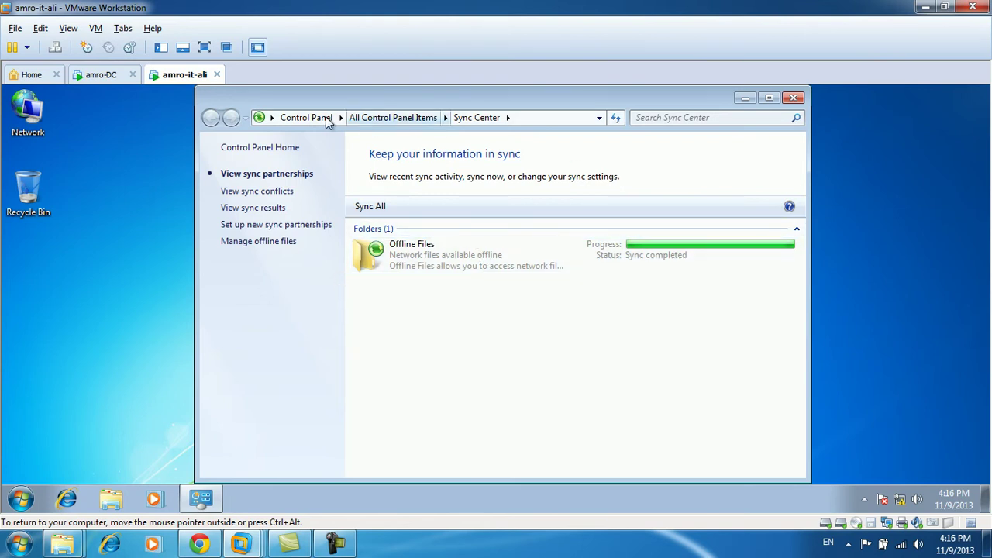
pyautogui.click(794, 98)
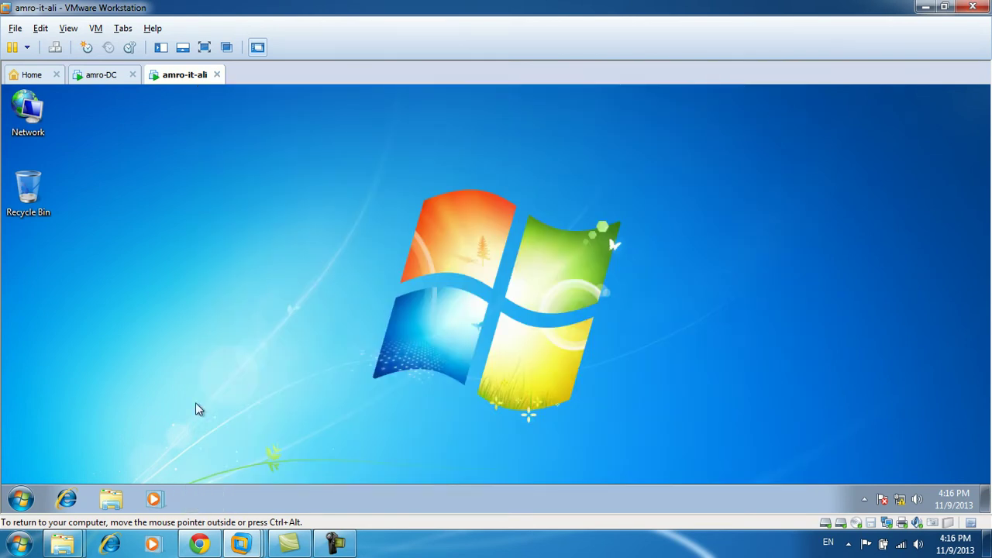
# Open the islam.sales Z: drive from Computer and check khalerd2's contents in Notepad.
pyautogui.click(21, 499)
pyautogui.click(222, 327)
pyautogui.doubleClick(280, 310)
pyautogui.click(233, 199)
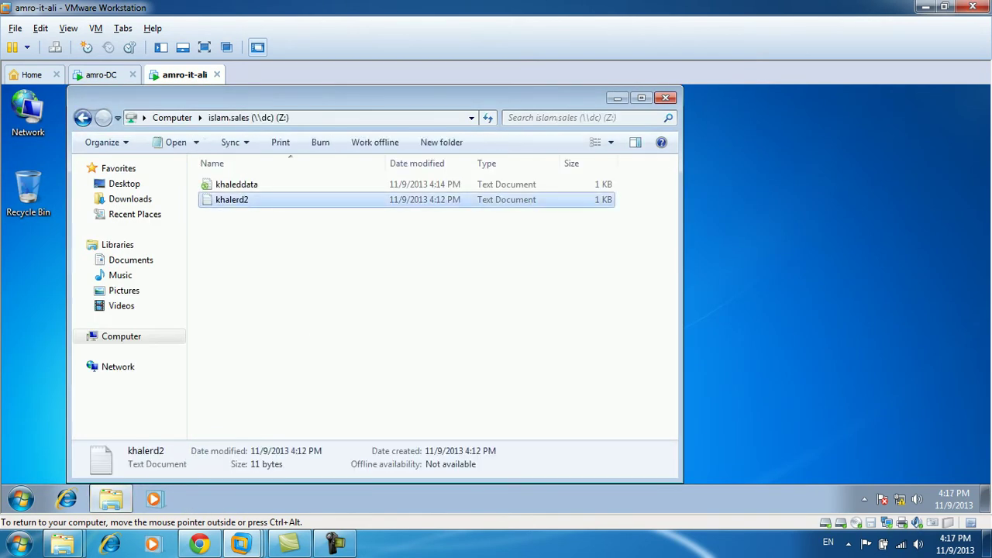
pyautogui.doubleClick(233, 199)
pyautogui.hotkey('alt', 'F4')
pyautogui.click(279, 280)
# Move the Z: drive window aside and disconnect the client VM's network adapter.
pyautogui.moveTo(335, 94); pyautogui.dragTo(447, 99)
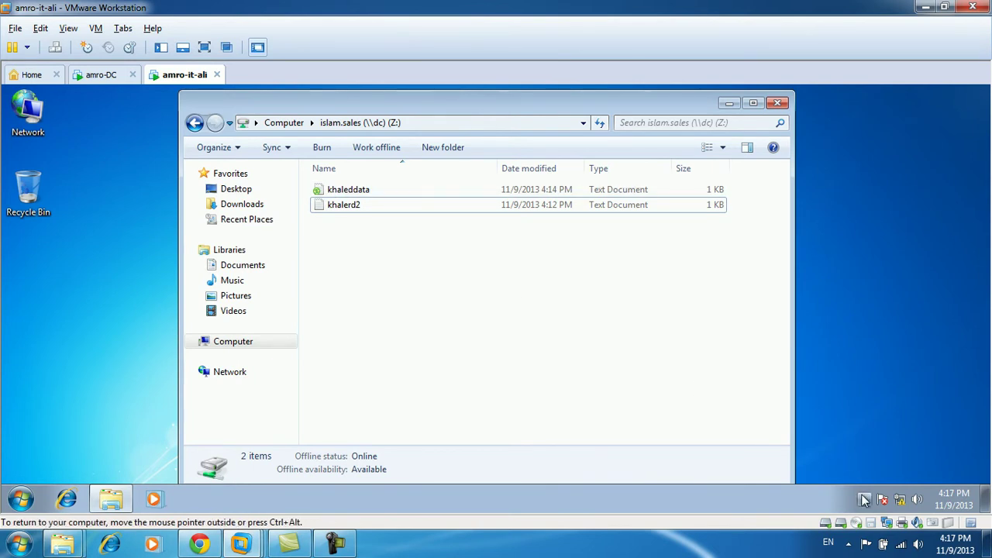
pyautogui.rightClick(886, 523)
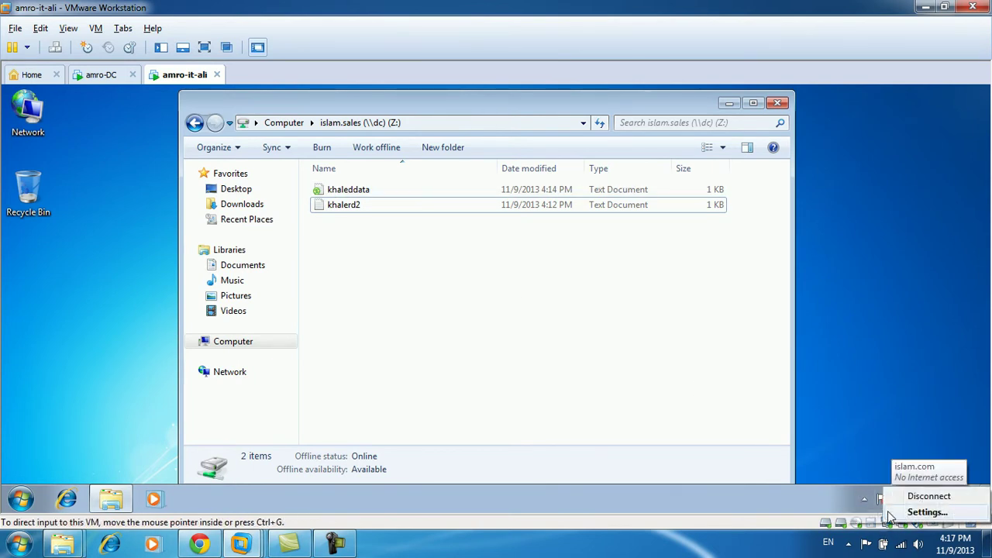
pyautogui.click(801, 423)
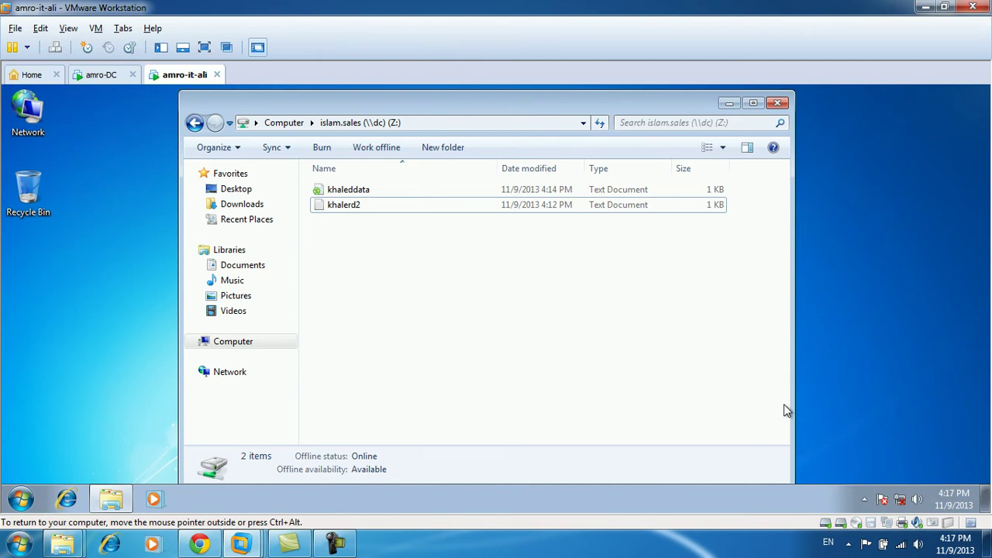
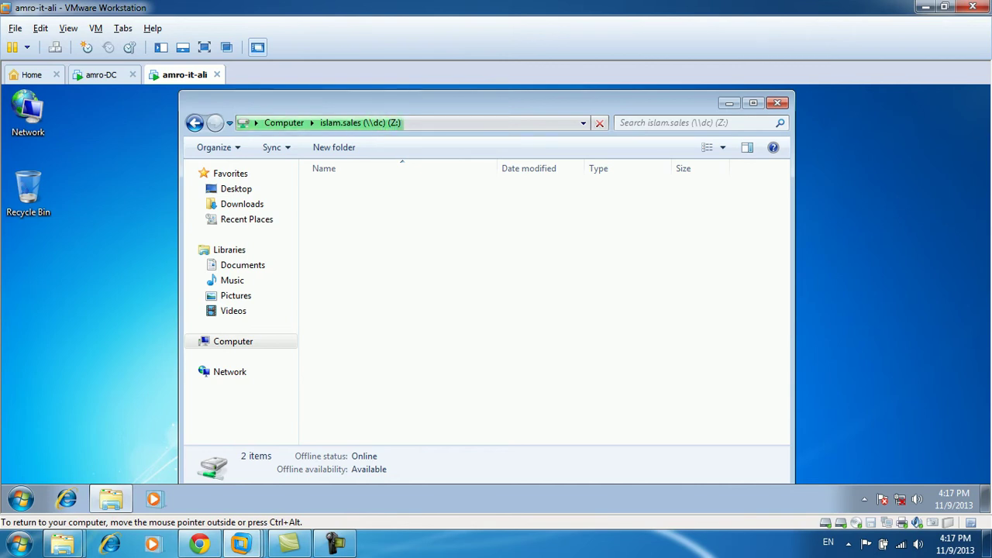
# Append a string of random letters to line 3 of the client's khaleddata on Z: and save it.
pyautogui.doubleClick(358, 191)
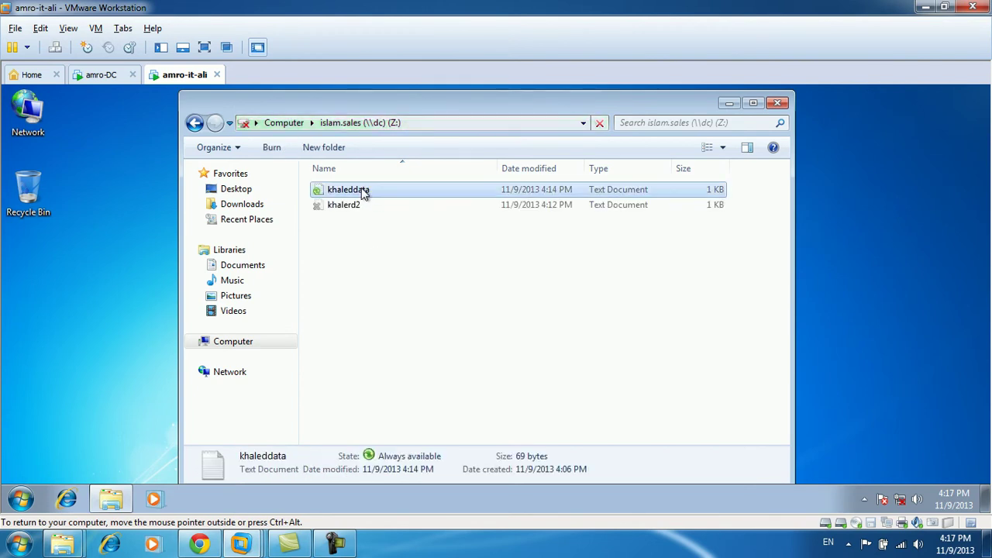
pyautogui.write(',sajlfkjaslkfjlasdflkasdjflasjdflawjfl')
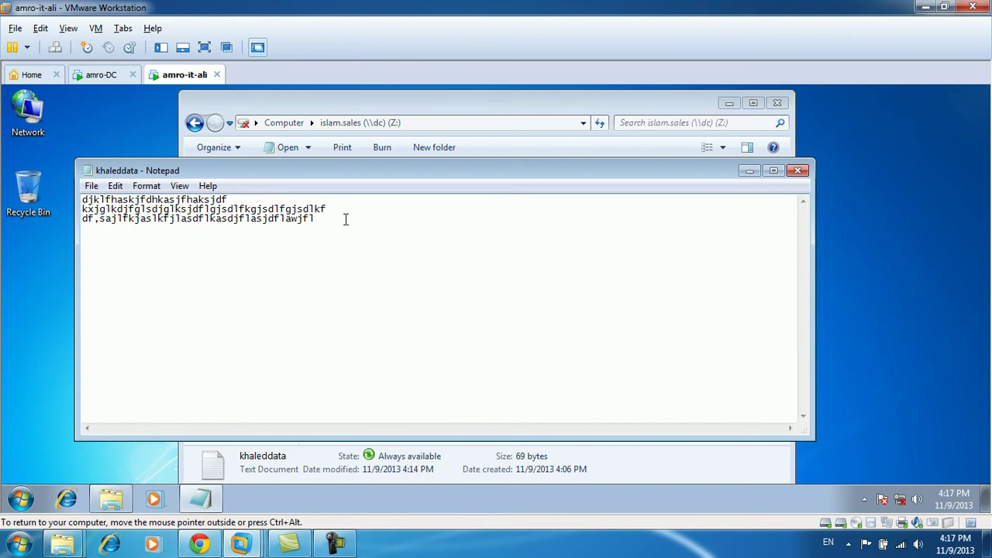
pyautogui.hotkey('alt', 'F4')
pyautogui.click(457, 299)
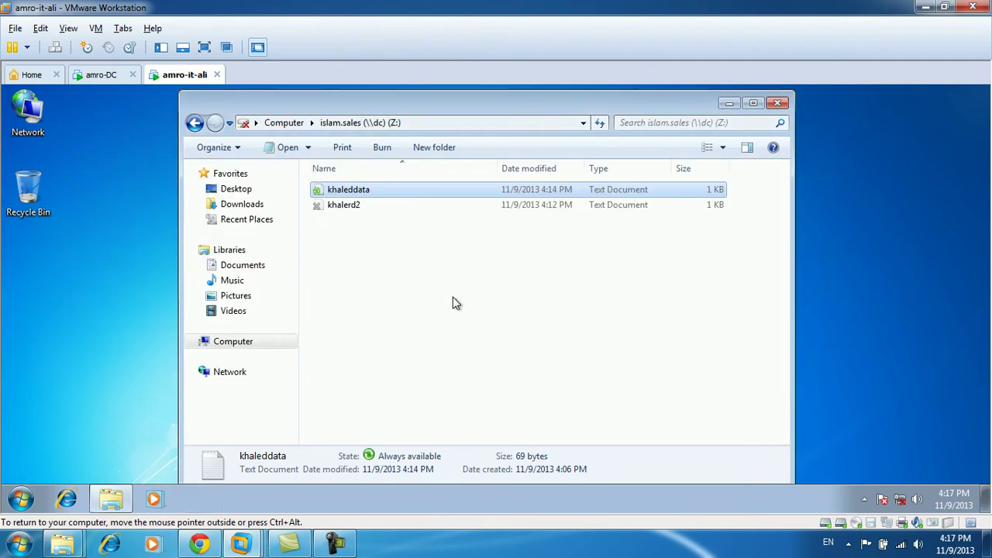
# On amro-DC, delete most of khaleddata's text, save it, and return to the amro-it-ali VM.
pyautogui.click(105, 74)
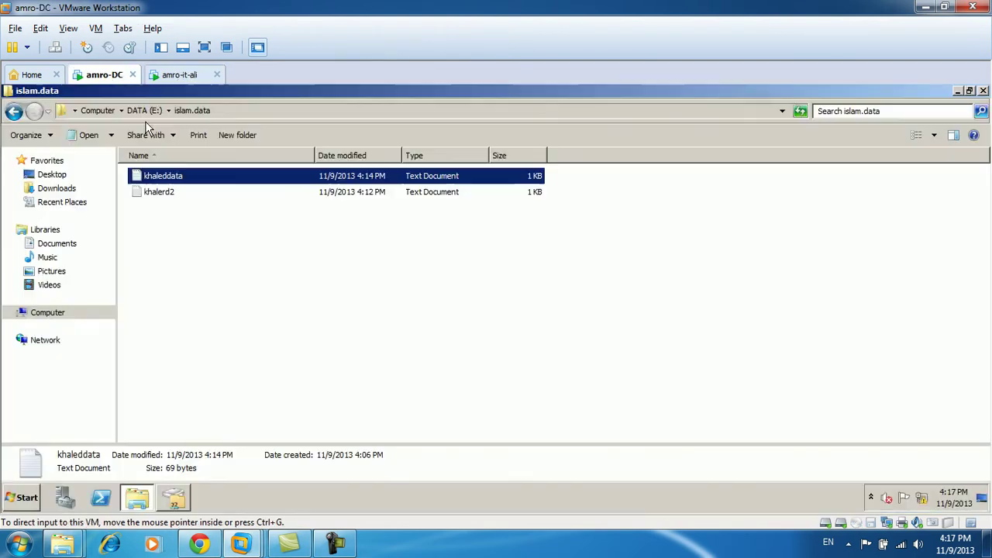
pyautogui.doubleClick(201, 175)
pyautogui.moveTo(324, 182); pyautogui.dragTo(66, 170)
pyautogui.press('BackSpace')
pyautogui.press('BackSpace')
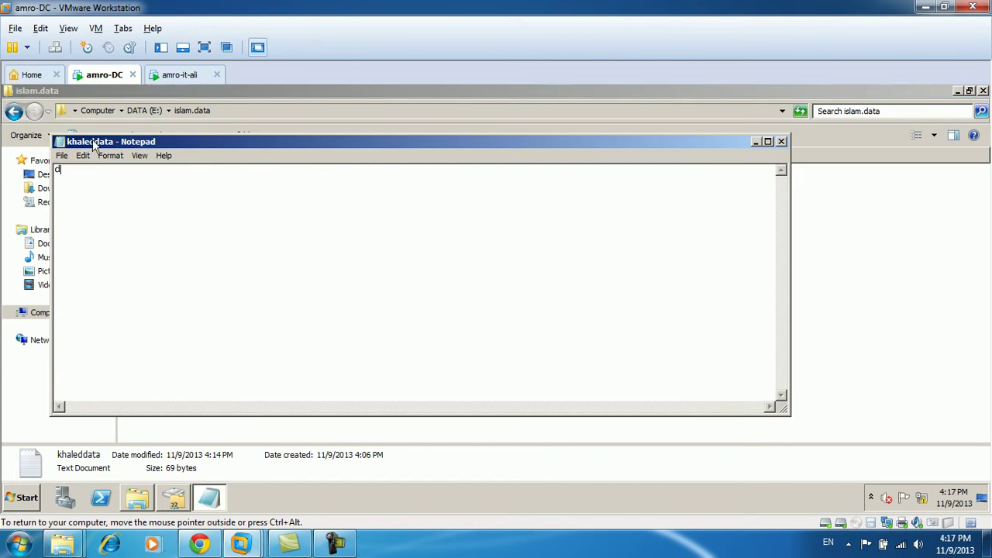
pyautogui.hotkey('alt', 'F4')
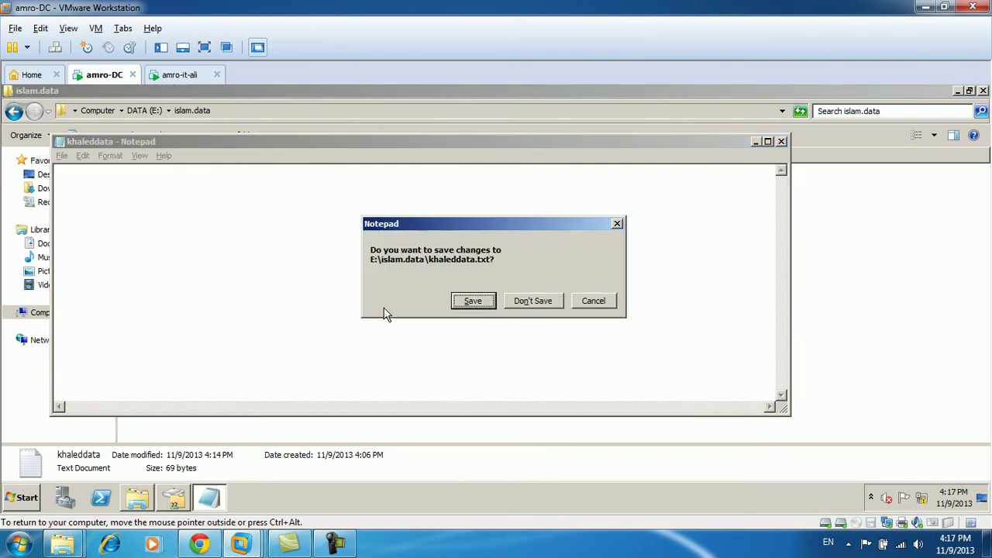
pyautogui.click(495, 305)
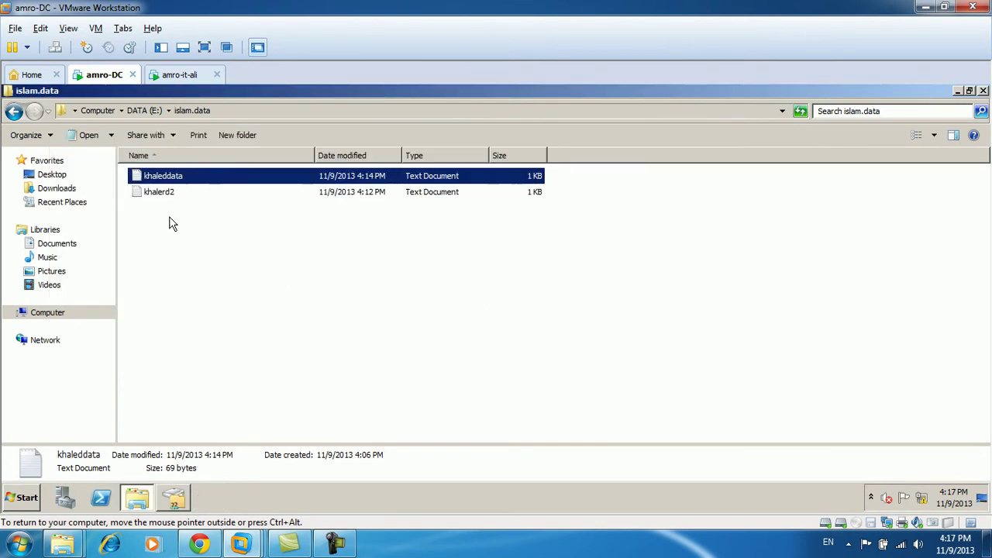
pyautogui.click(186, 75)
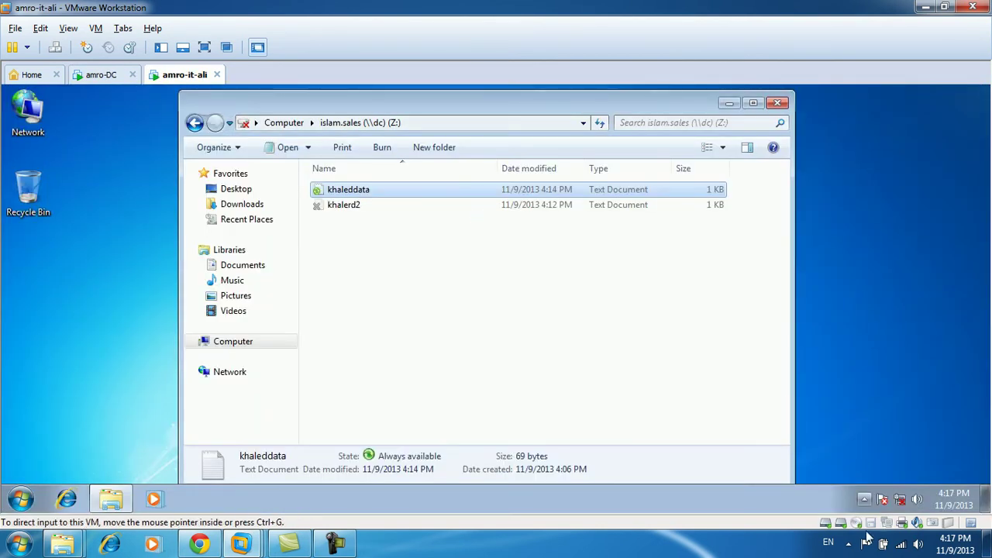
# Open Sync Center from the guest's notification area and sync Offline Files.
pyautogui.click(887, 524)
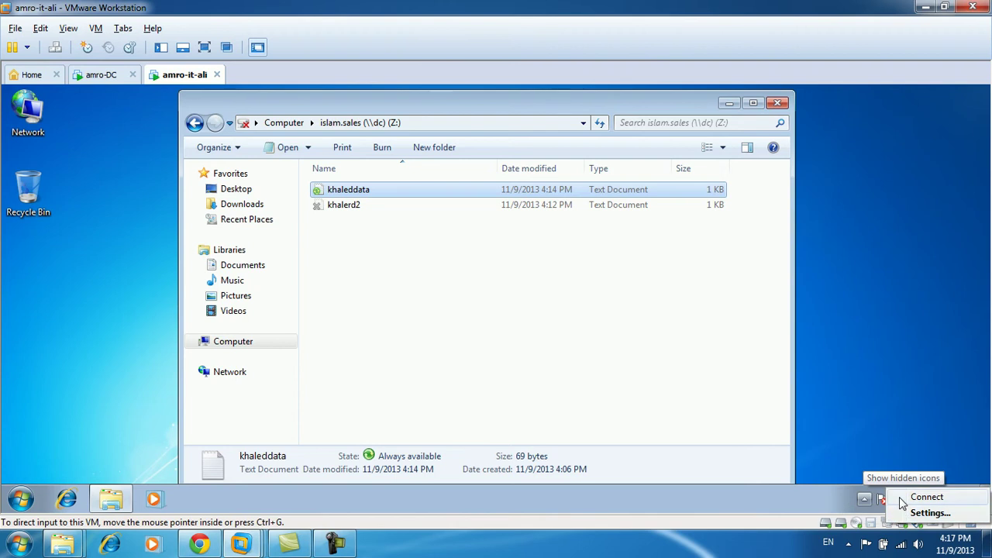
pyautogui.click(900, 501)
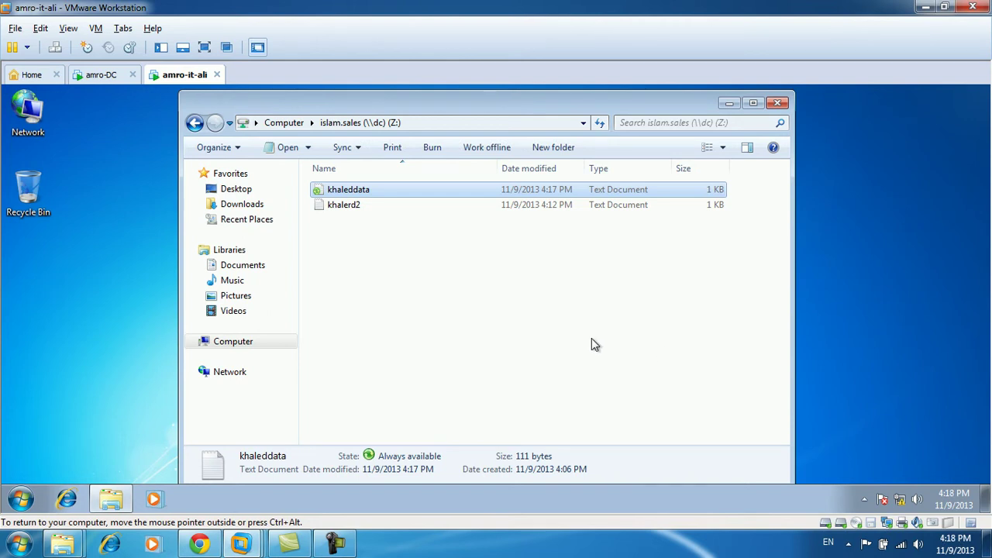
pyautogui.click(864, 502)
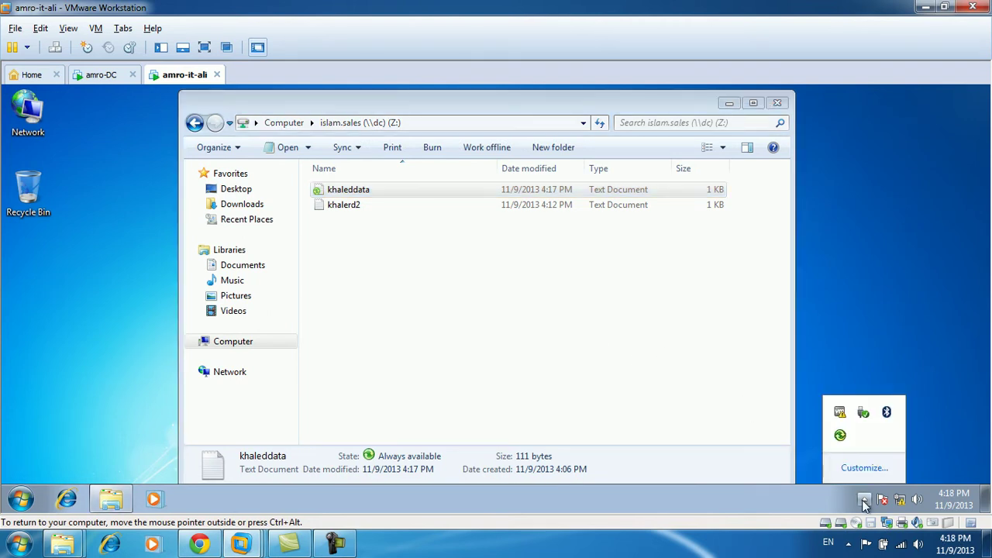
pyautogui.click(841, 438)
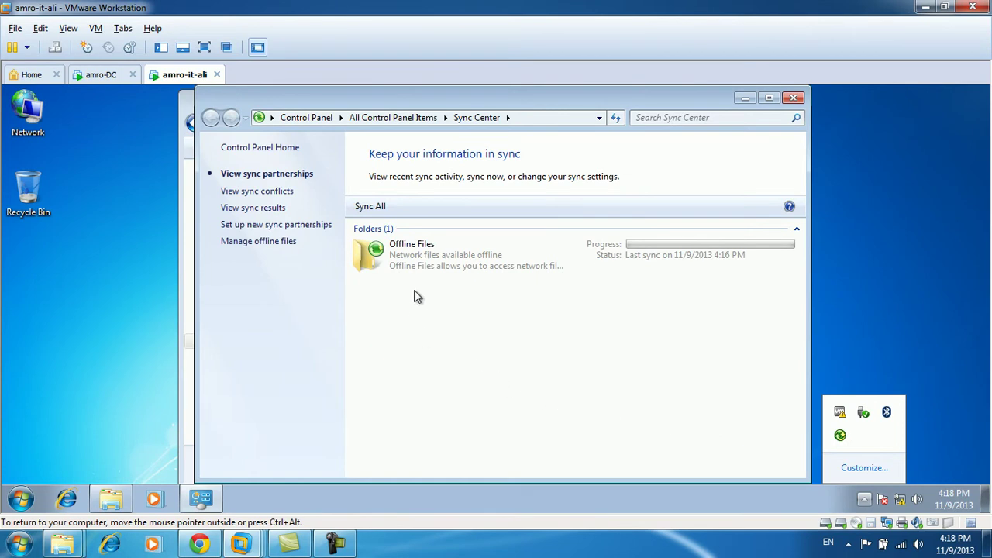
pyautogui.rightClick(415, 256)
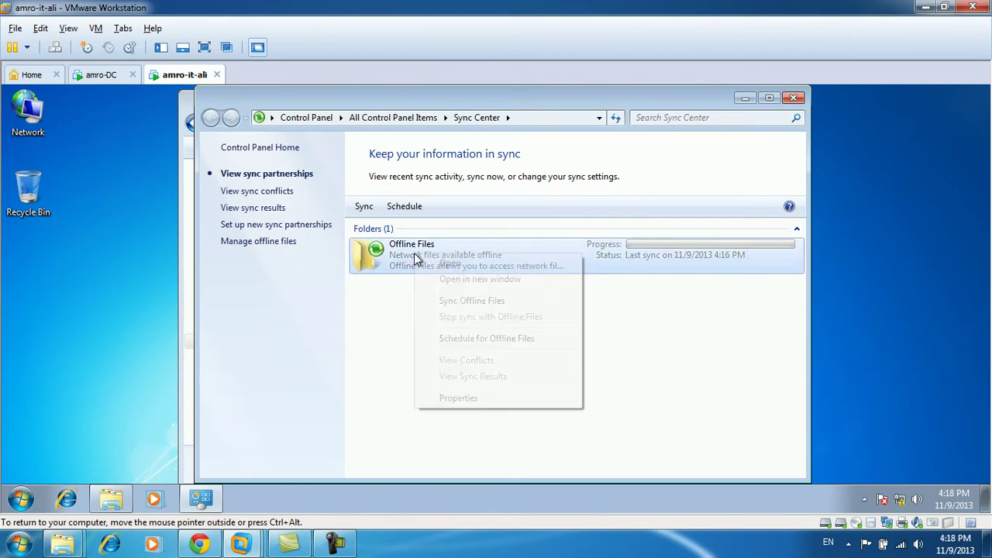
pyautogui.click(472, 302)
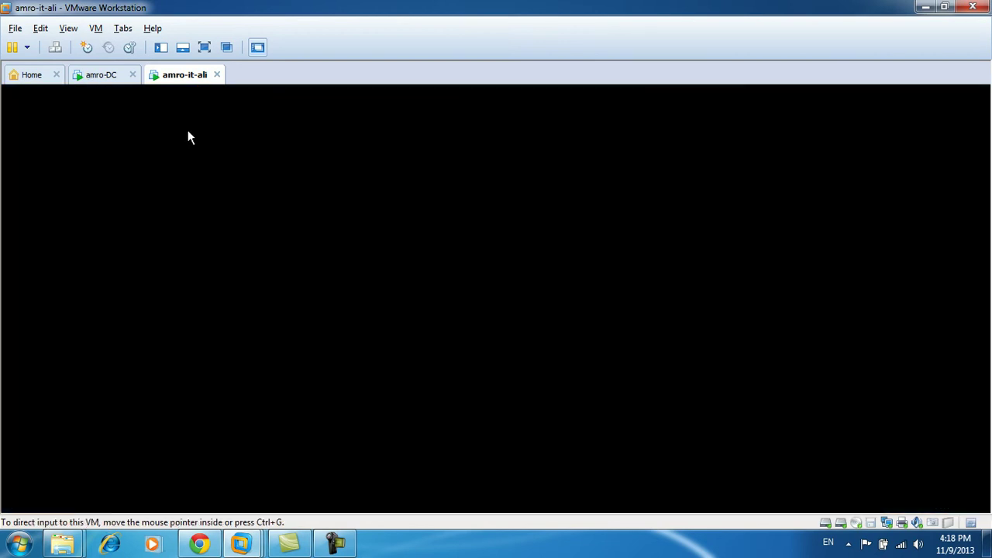
# Check the domain controller's khaleddata content, then return to the client VM.
pyautogui.click(109, 87)
pyautogui.doubleClick(256, 181)
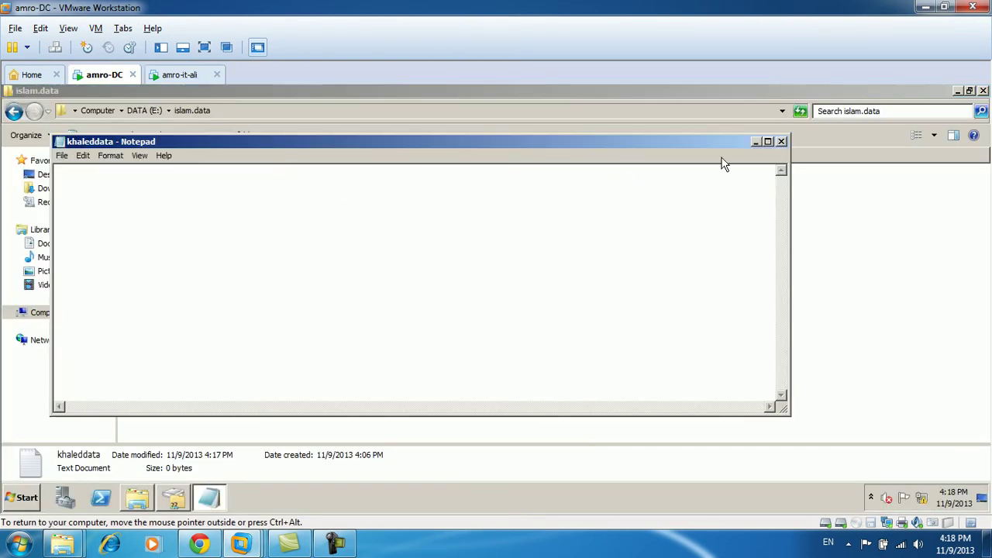
pyautogui.click(782, 142)
pyautogui.click(174, 76)
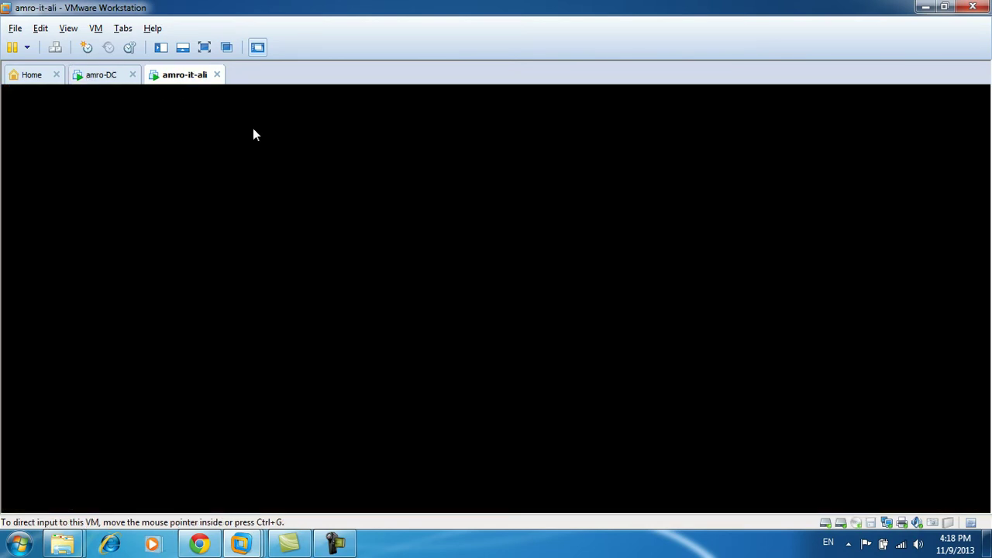
# Sync Offline Files again, check the sync conflicts list, and sync once more.
pyautogui.rightClick(507, 263)
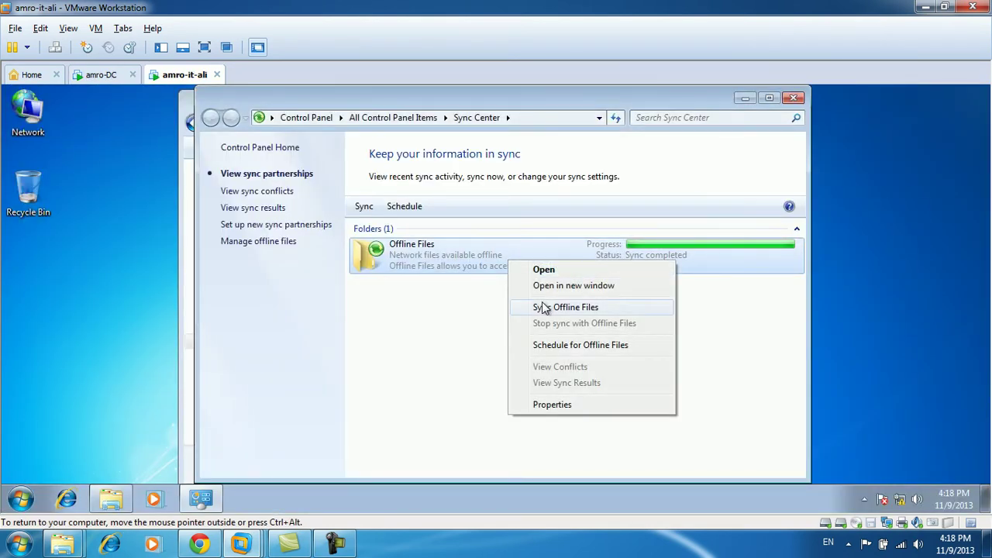
pyautogui.click(545, 308)
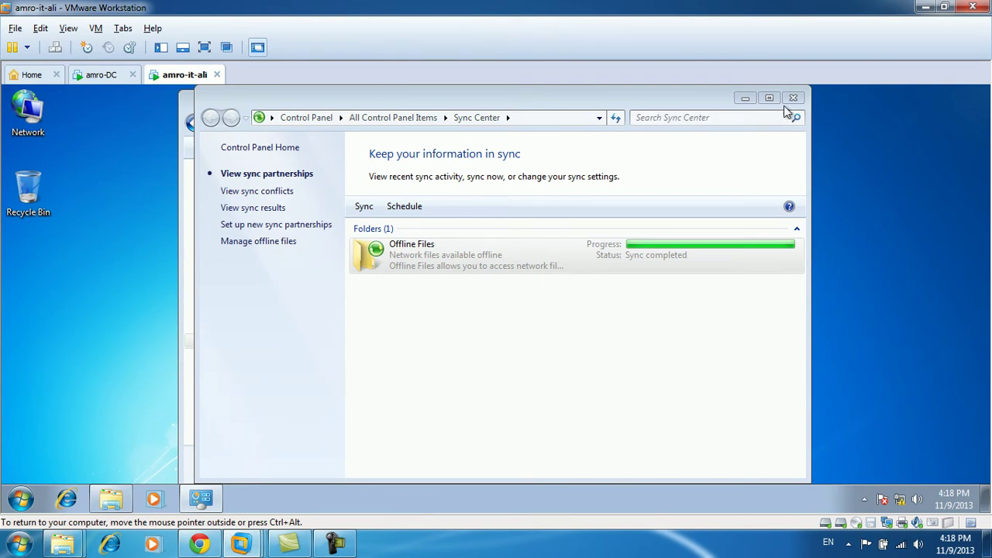
pyautogui.click(247, 195)
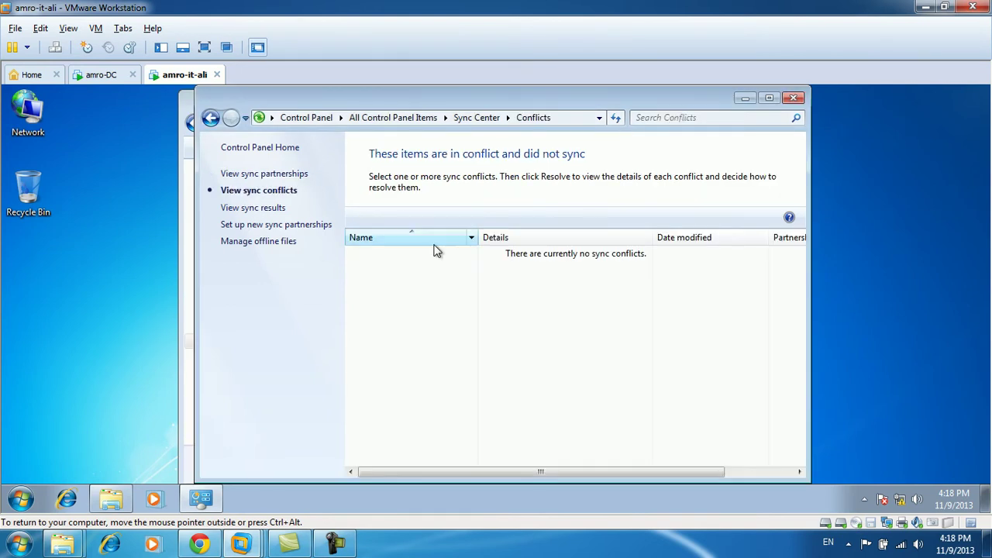
pyautogui.click(258, 175)
pyautogui.rightClick(471, 256)
pyautogui.click(527, 300)
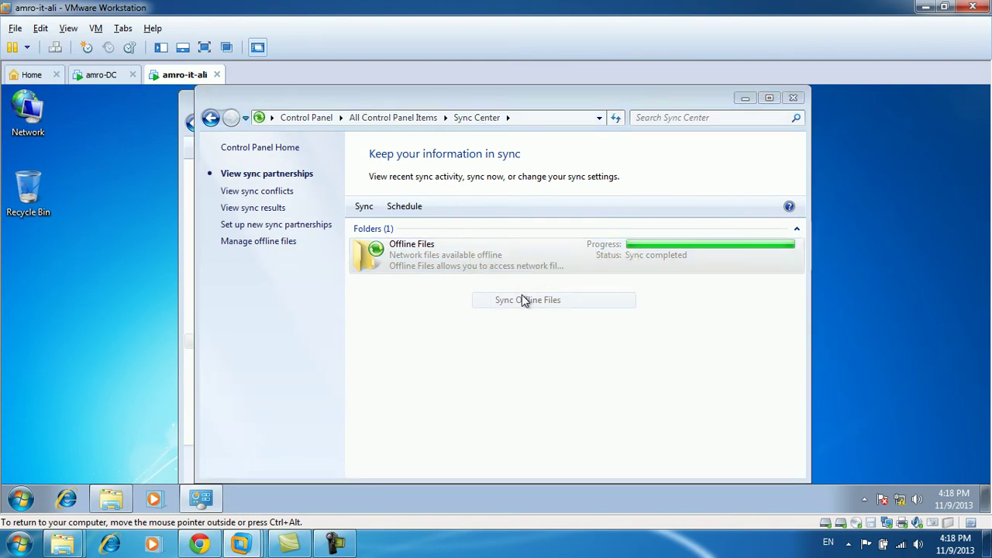
# Close Sync Center and the Z: share window, returning to the guest desktop.
pyautogui.click(793, 98)
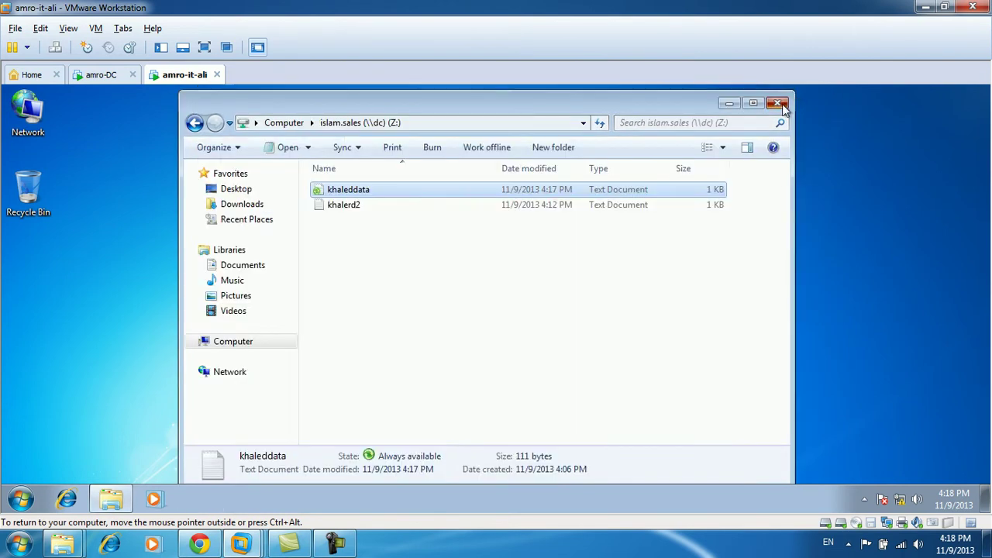
pyautogui.click(783, 102)
pyautogui.rightClick(378, 215)
# Launch Sync Center from Start > All Programs > Accessories in the guest.
pyautogui.click(417, 256)
pyautogui.click(23, 501)
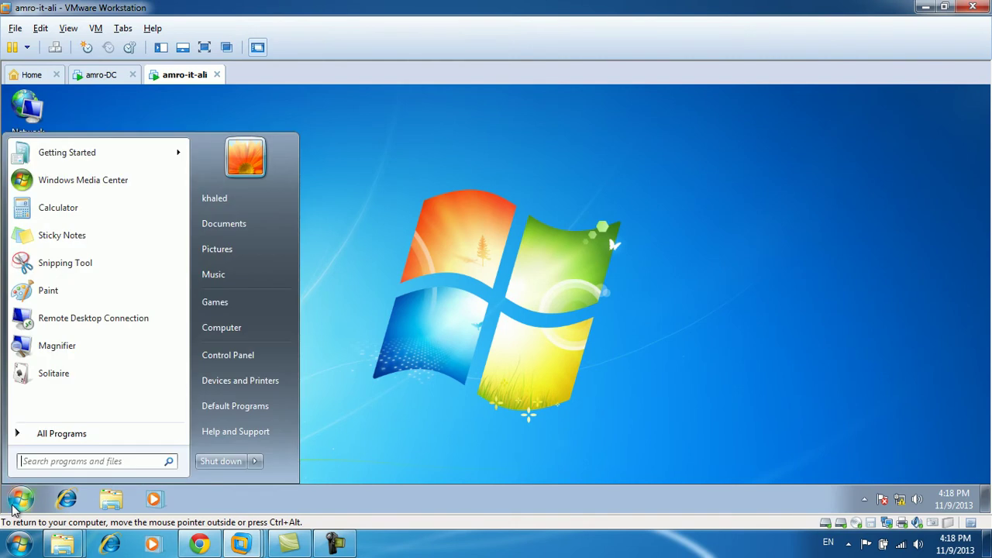
pyautogui.click(97, 440)
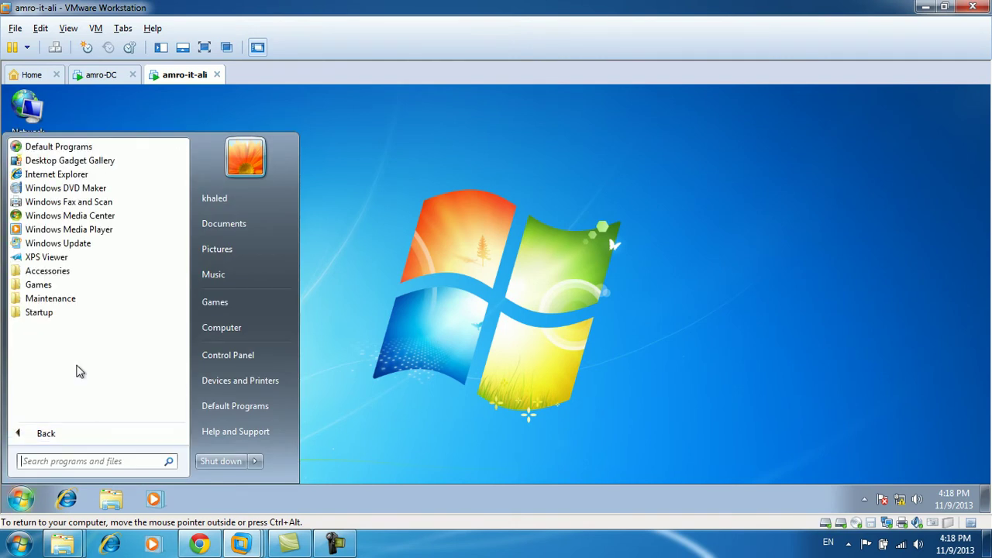
pyautogui.click(58, 270)
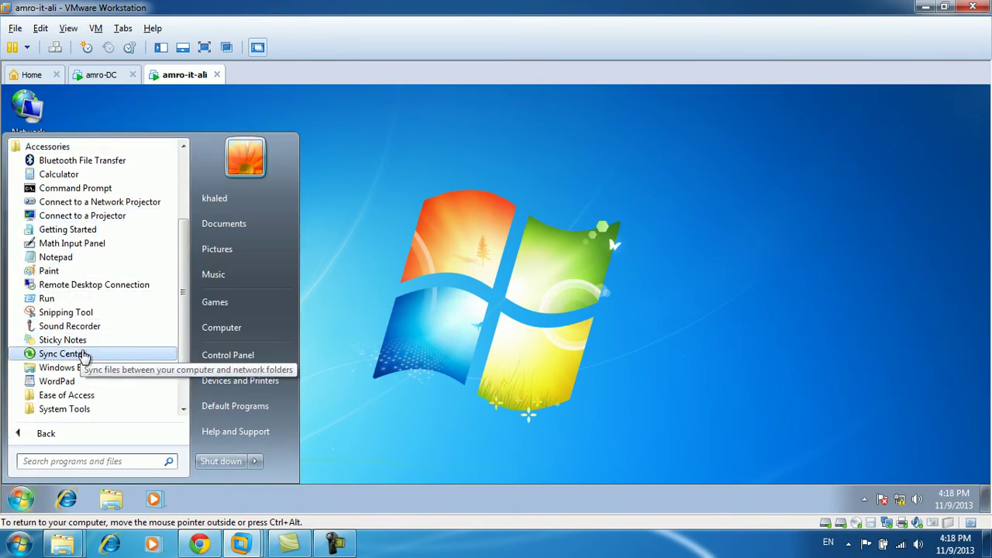
pyautogui.click(78, 353)
# Sync Offline Files, then begin setting up a sync schedule for it.
pyautogui.rightClick(478, 252)
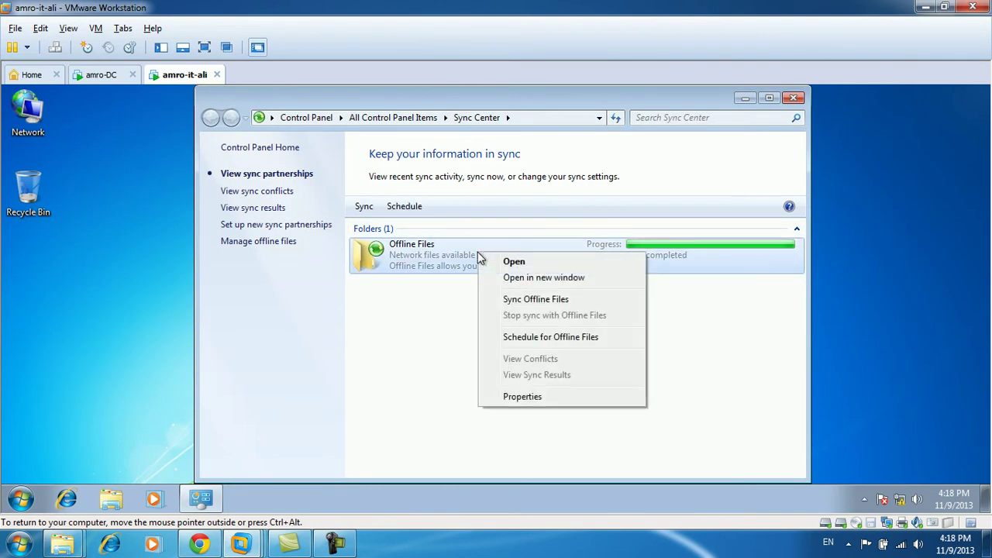
pyautogui.click(524, 300)
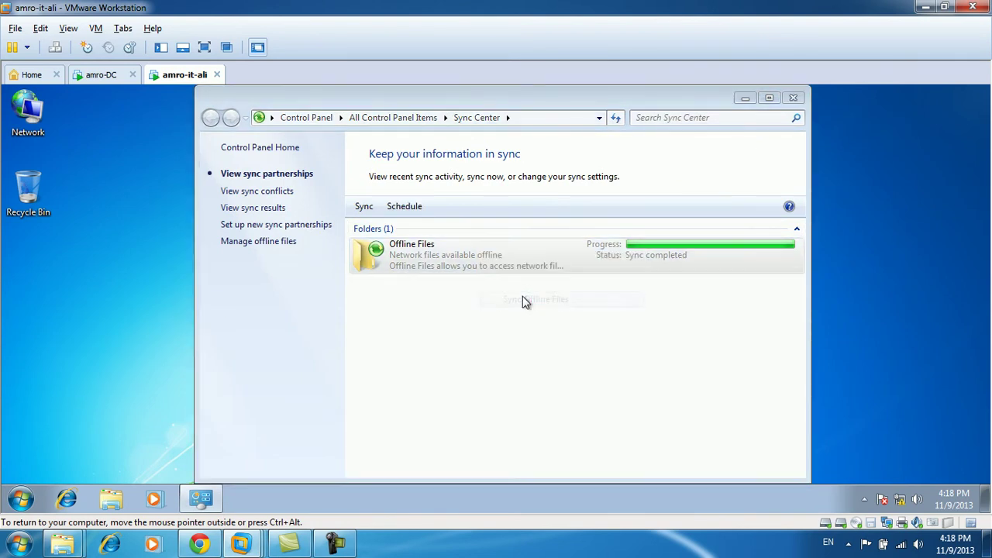
pyautogui.rightClick(454, 264)
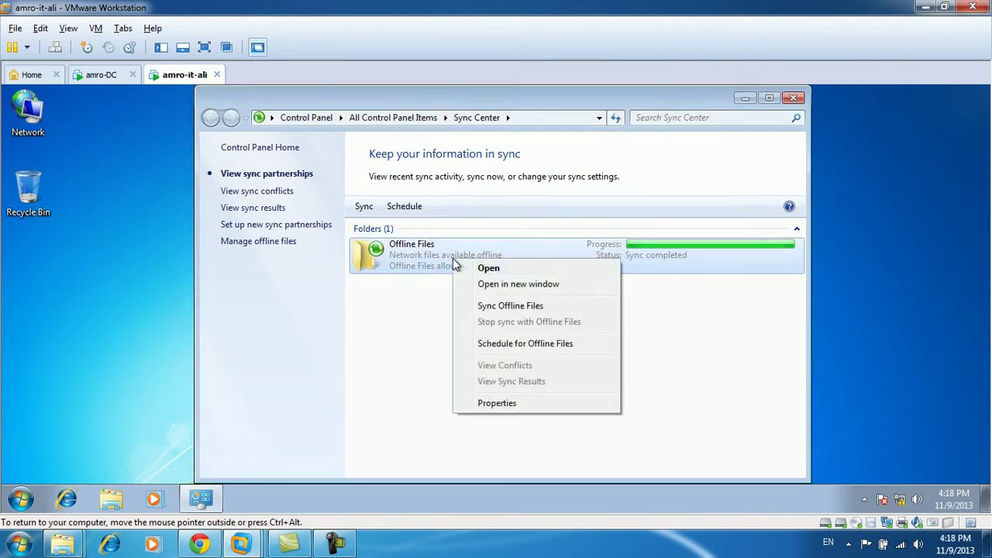
pyautogui.click(500, 349)
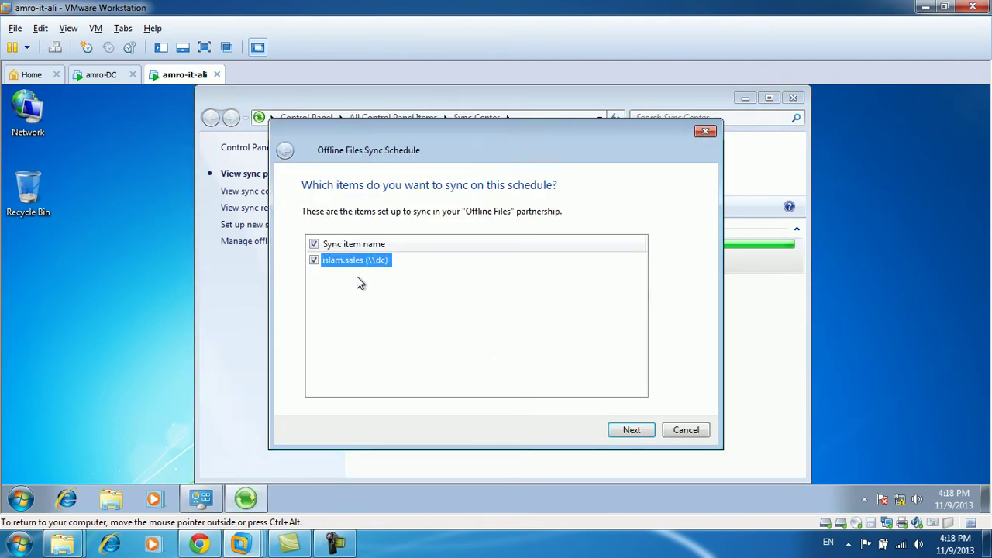
pyautogui.click(628, 430)
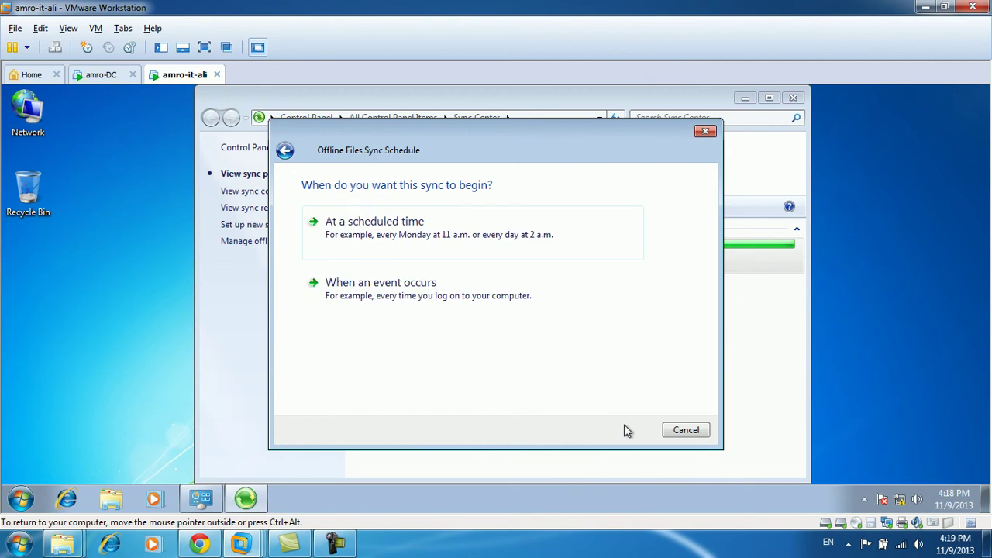
pyautogui.click(380, 241)
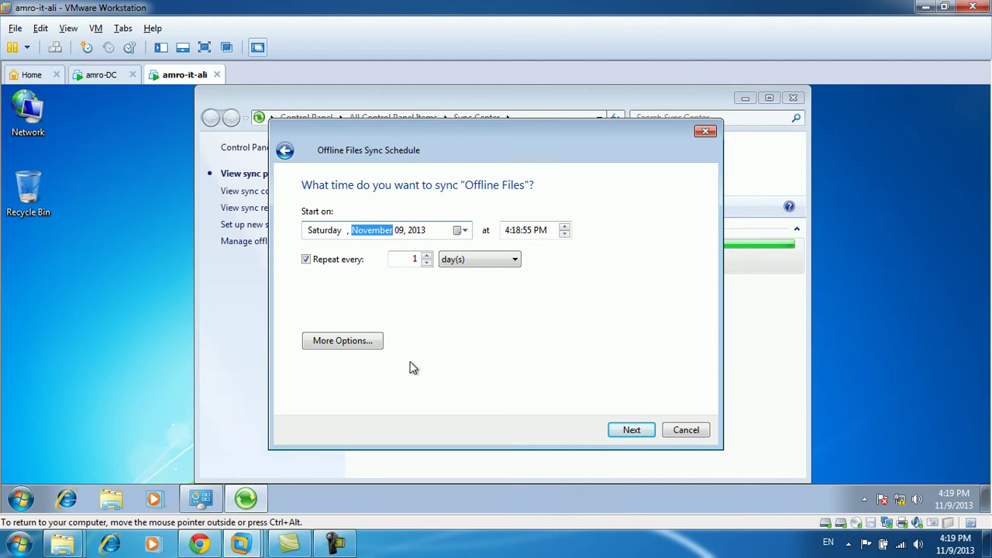
pyautogui.click(355, 345)
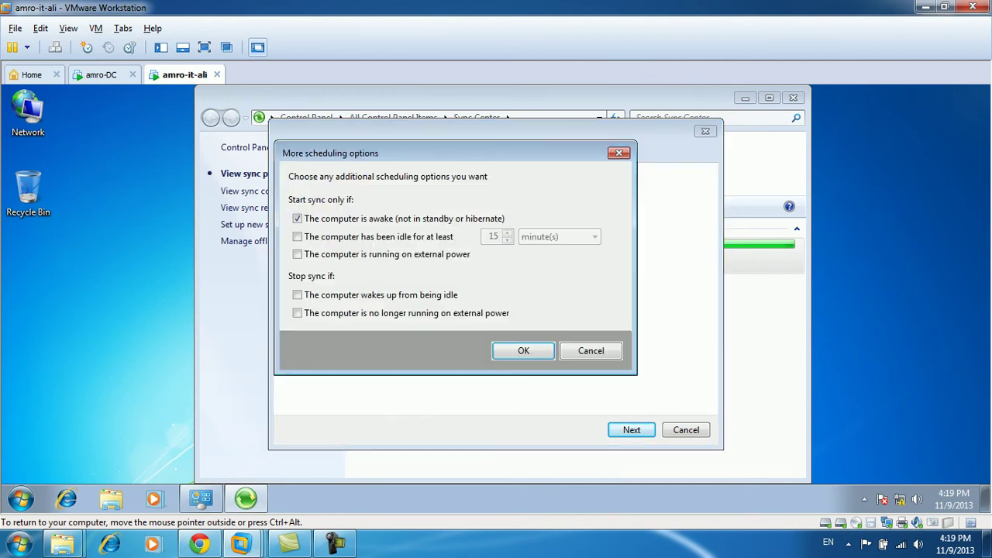
pyautogui.click(591, 351)
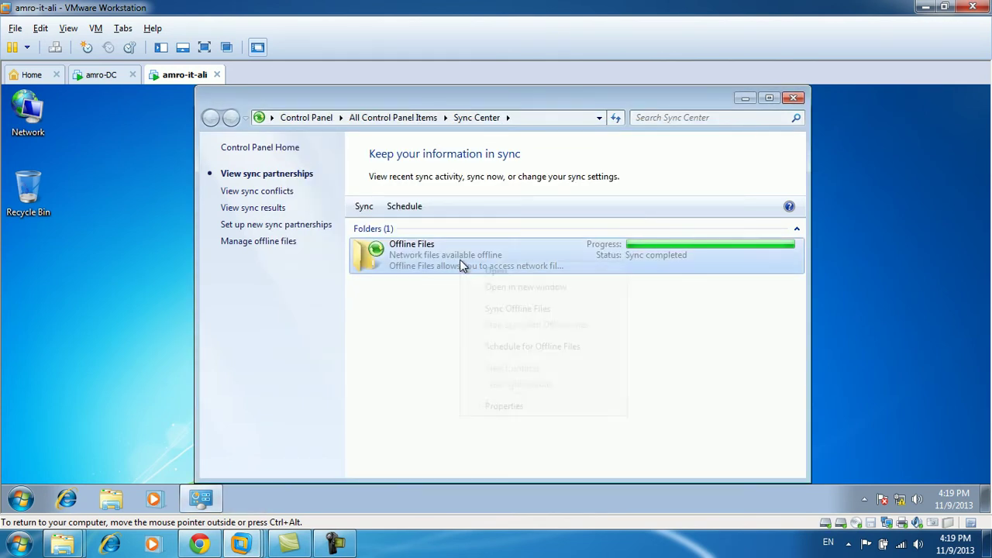
pyautogui.rightClick(461, 267)
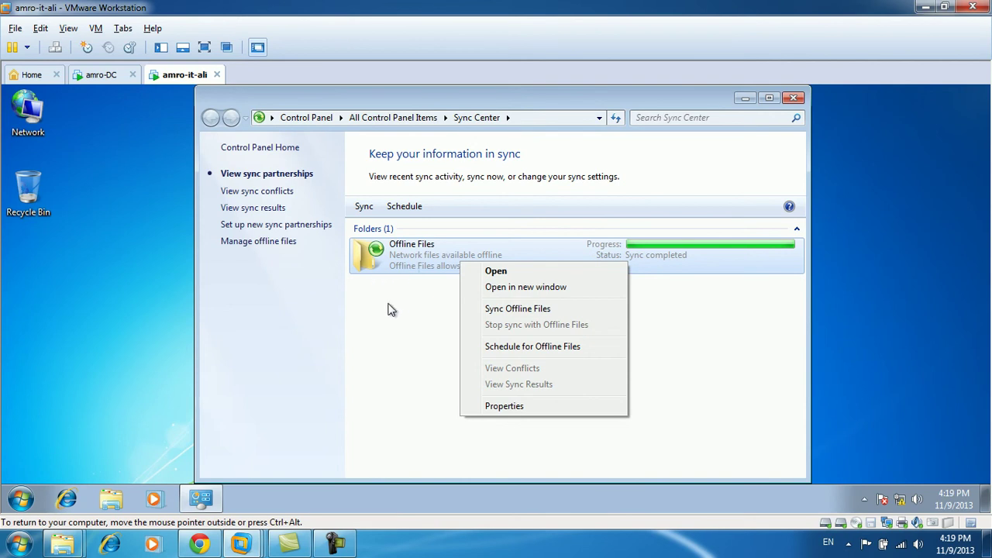
pyautogui.click(501, 406)
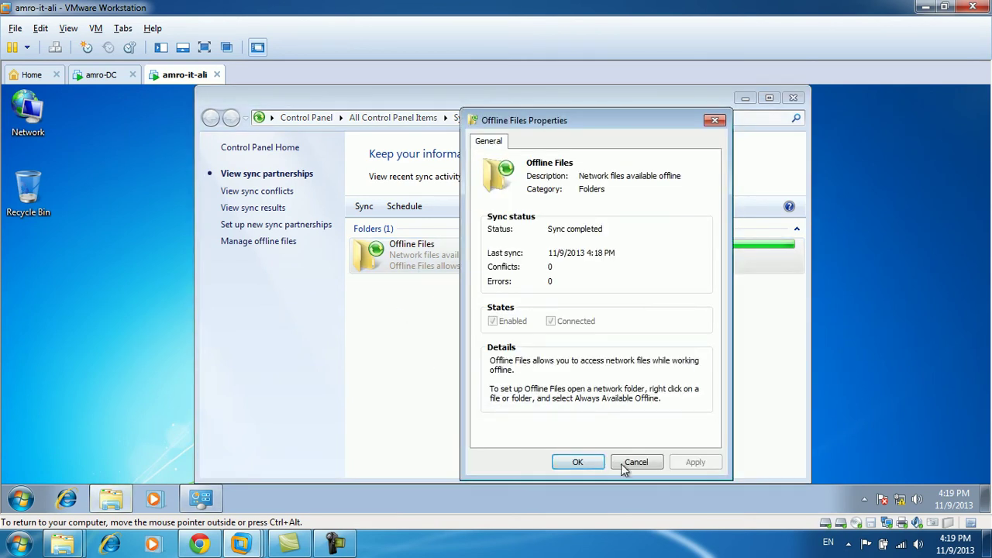
pyautogui.click(615, 463)
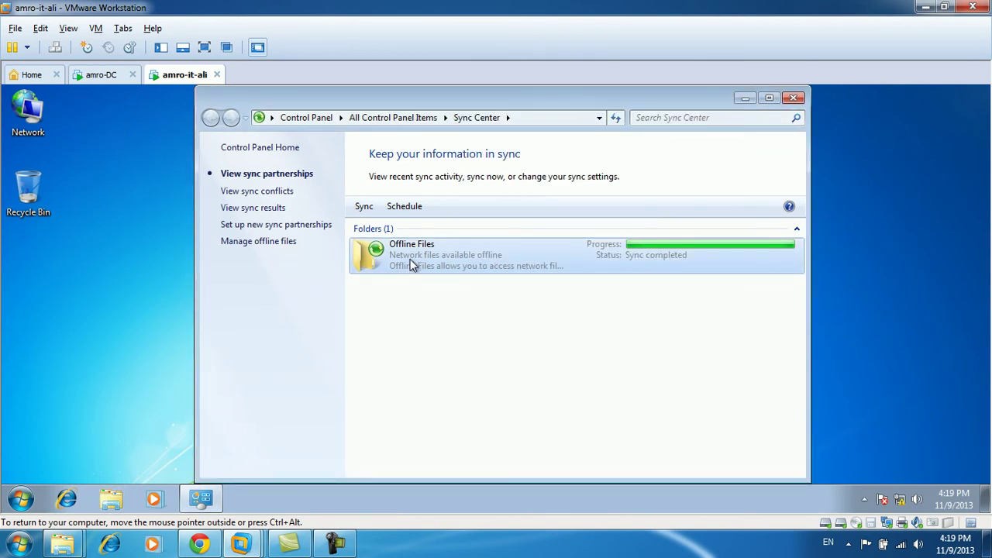
# Start a new Offline Files schedule that syncs at a scheduled time and open More Options.
pyautogui.click(405, 207)
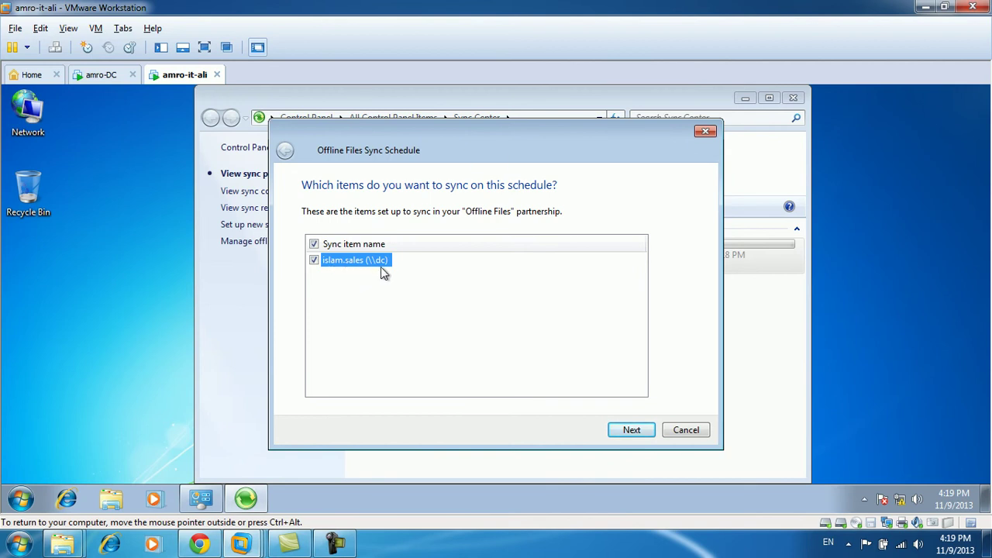
pyautogui.click(640, 431)
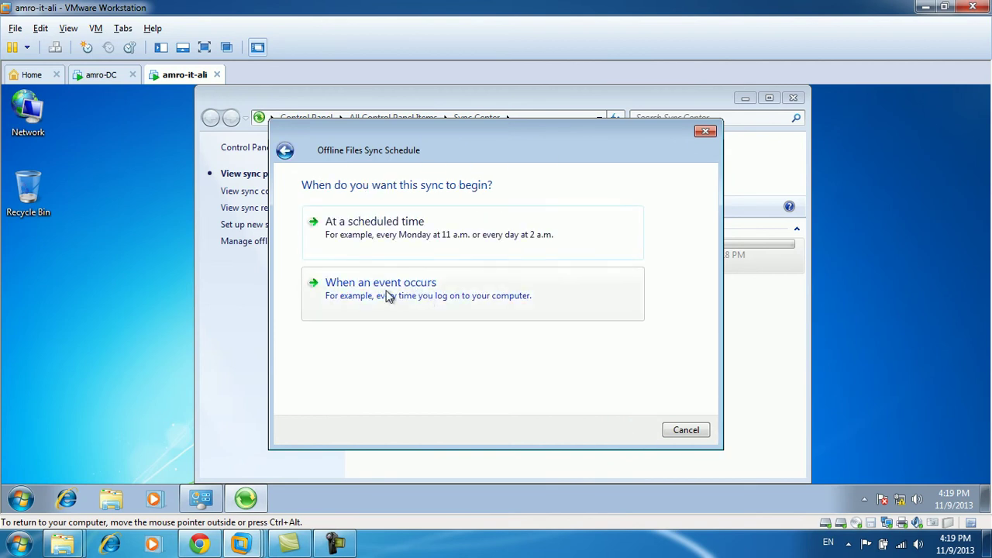
pyautogui.click(365, 238)
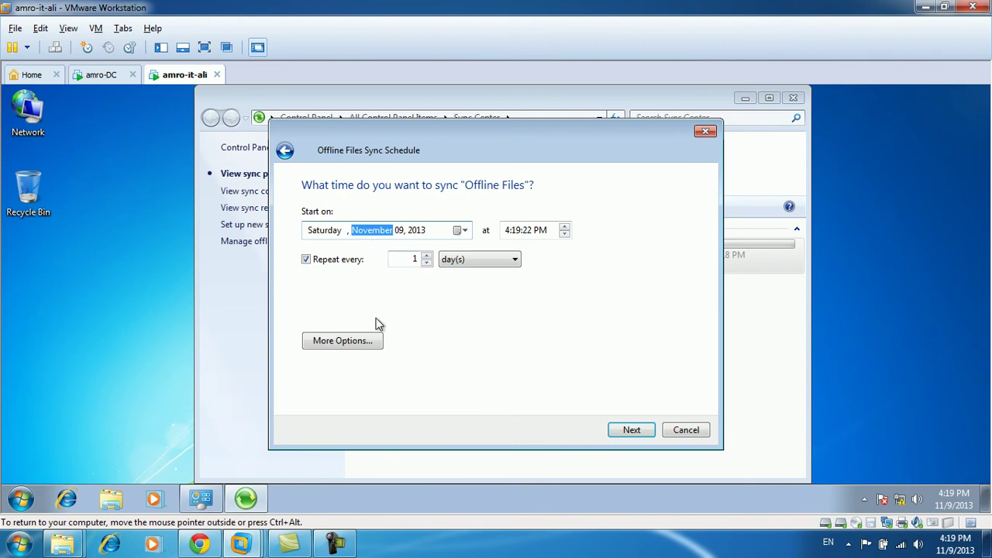
pyautogui.click(364, 346)
# Require the computer to be idle 5 minutes and awake, then advance to the save page.
pyautogui.click(297, 220)
pyautogui.click(298, 237)
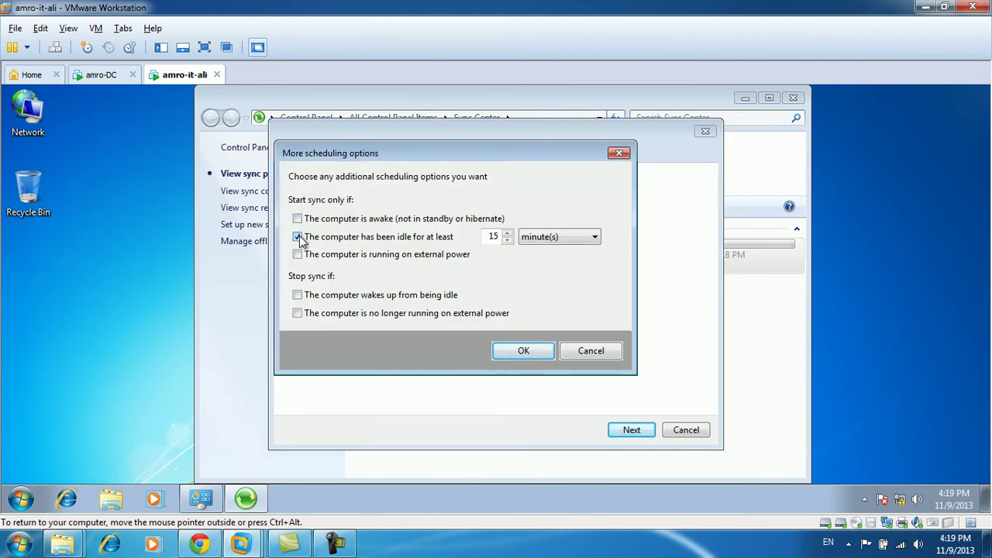
pyautogui.doubleClick(497, 236)
pyautogui.write('5')
pyautogui.click(315, 224)
pyautogui.click(523, 350)
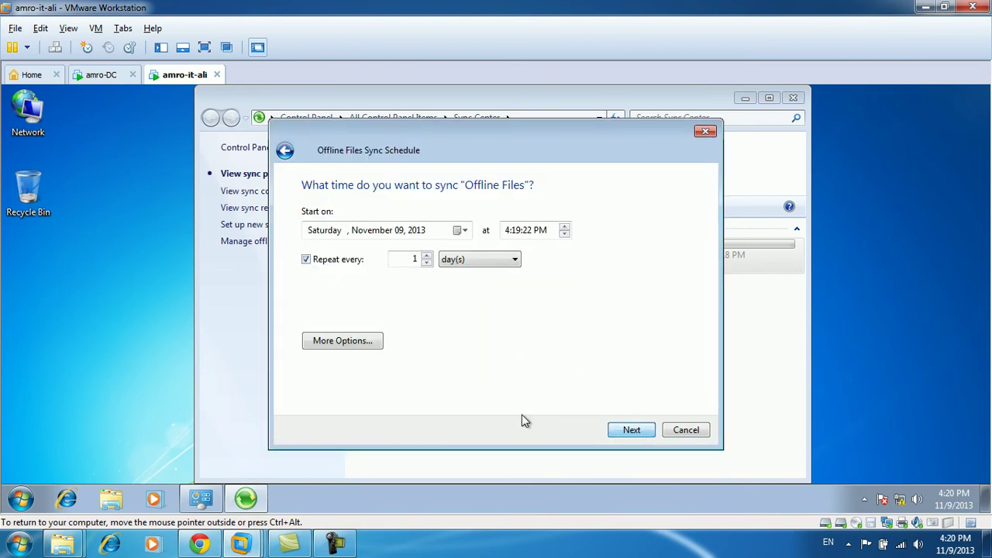
pyautogui.click(621, 436)
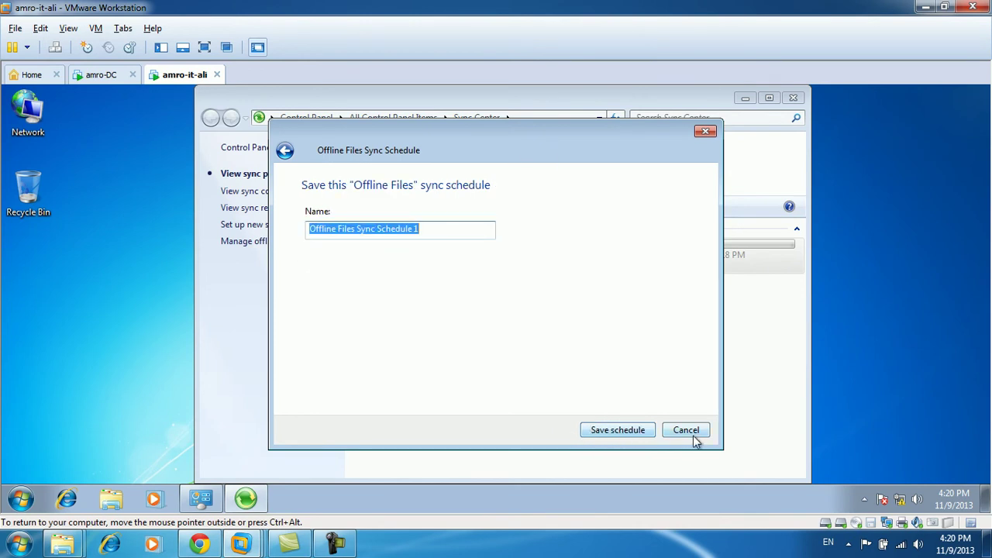
pyautogui.click(698, 437)
# Sync Offline Files again and look at the sync conflicts list.
pyautogui.rightClick(507, 254)
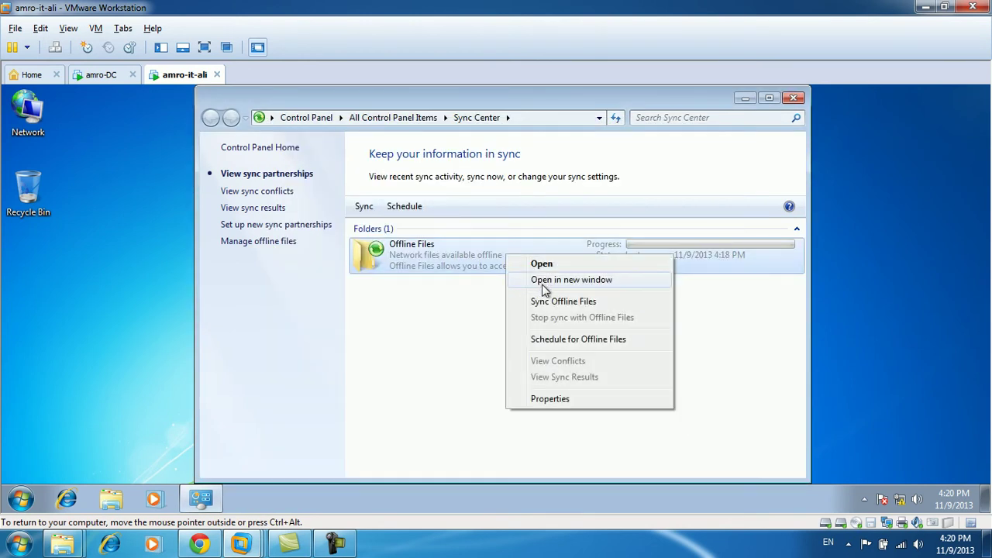
pyautogui.click(555, 303)
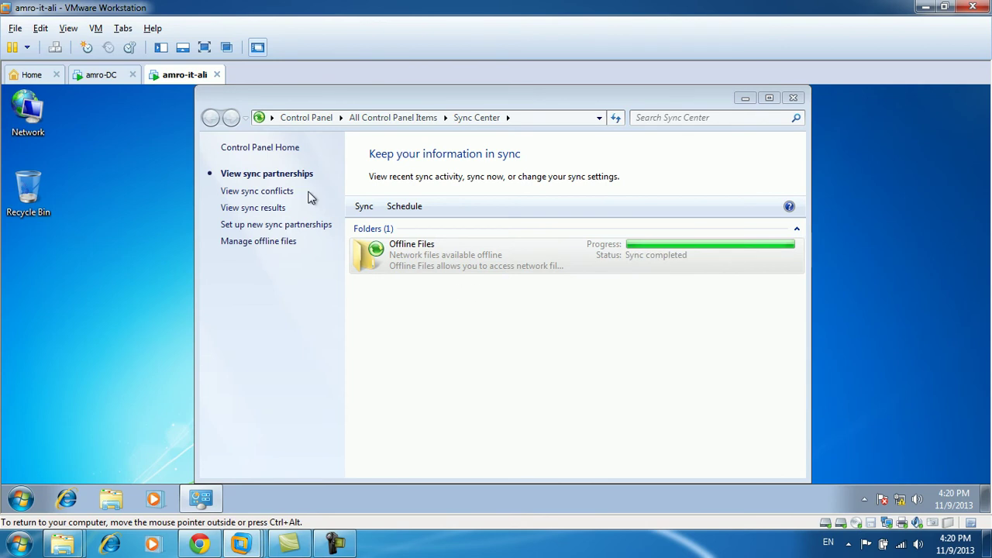
pyautogui.click(276, 191)
# Review the latest sync results, opening and closing the Sync Completed details.
pyautogui.click(250, 208)
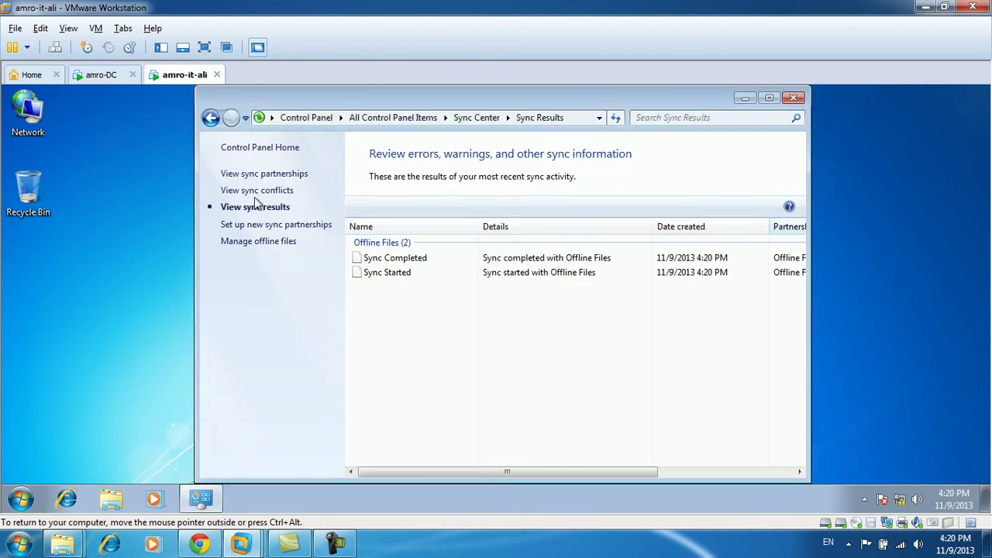
pyautogui.click(400, 275)
pyautogui.click(395, 260)
pyautogui.doubleClick(396, 260)
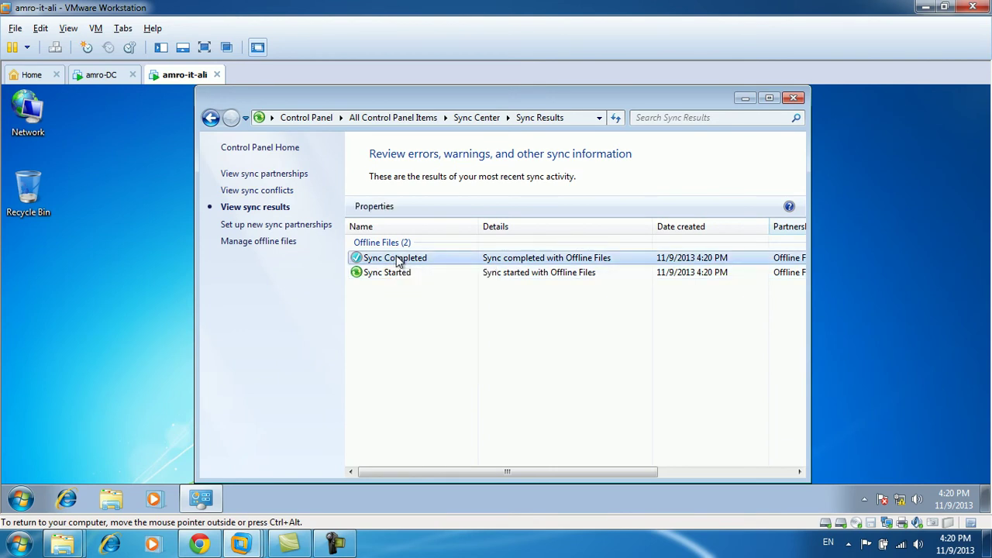
pyautogui.click(573, 462)
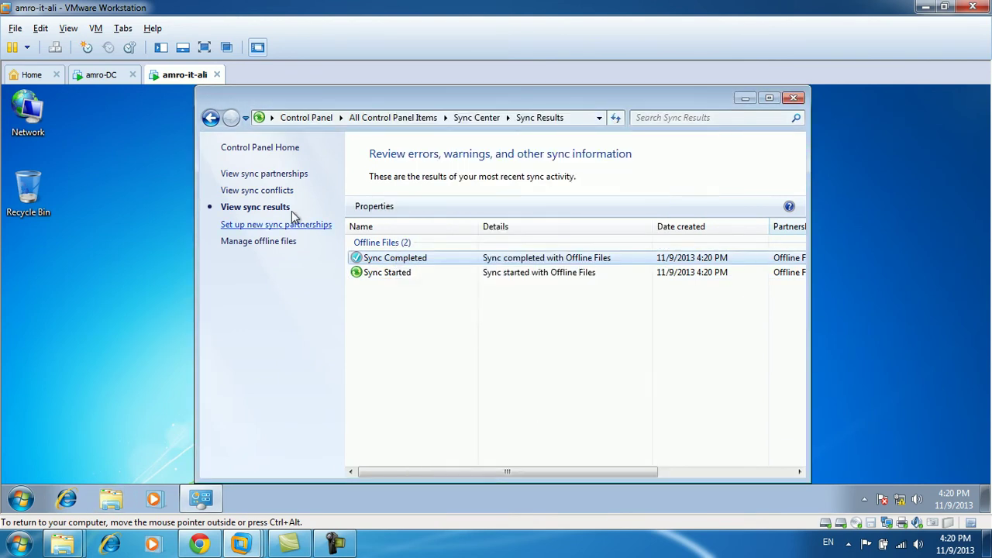
# Confirm there are no sync conflicts, return to partnerships, and switch to the amro-DC VM.
pyautogui.click(284, 192)
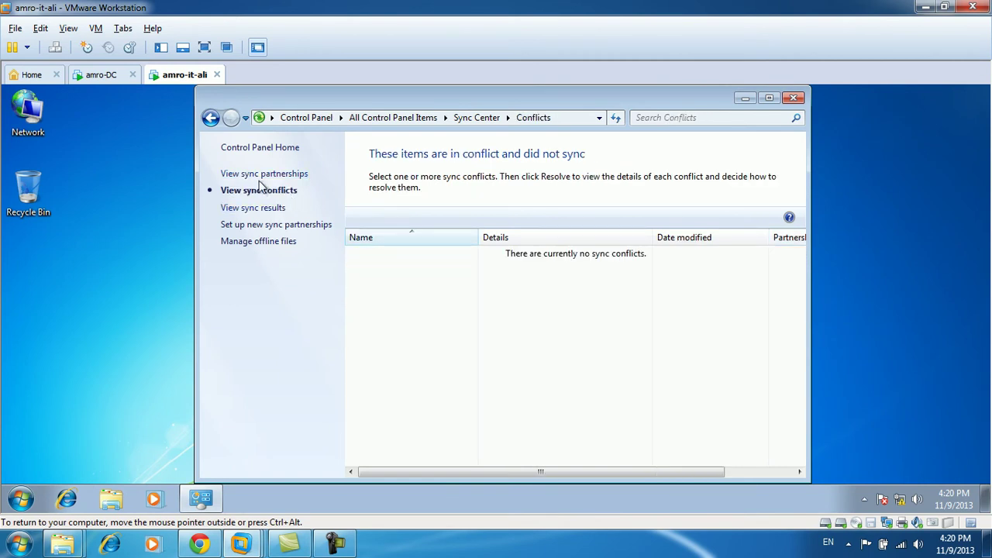
pyautogui.click(260, 175)
pyautogui.click(105, 78)
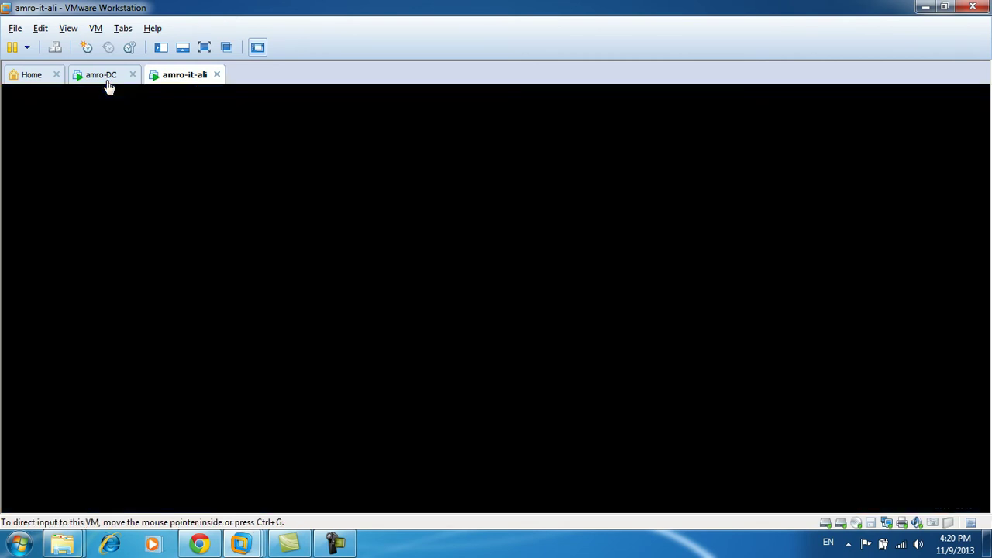
# Glance at the server's khaleddata, then sync Offline Files on the client and close Sync Center.
pyautogui.doubleClick(243, 180)
pyautogui.doubleClick(60, 142)
pyautogui.click(175, 75)
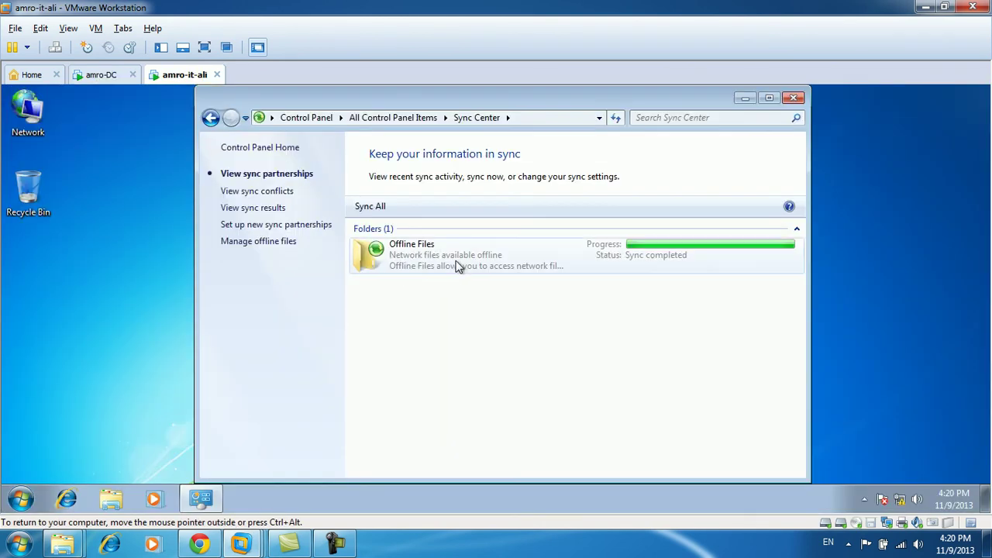
pyautogui.rightClick(465, 256)
pyautogui.click(505, 299)
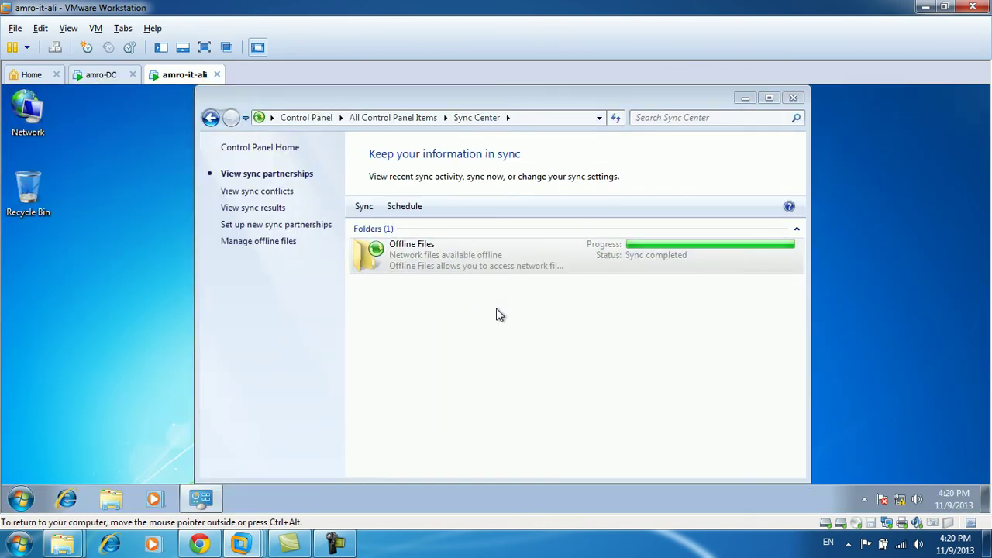
pyautogui.click(794, 100)
# Log off the client VM, log back on with the account password, and decline emptying the Recycle Bin.
pyautogui.press('super')
pyautogui.moveTo(257, 463)
pyautogui.click(299, 409)
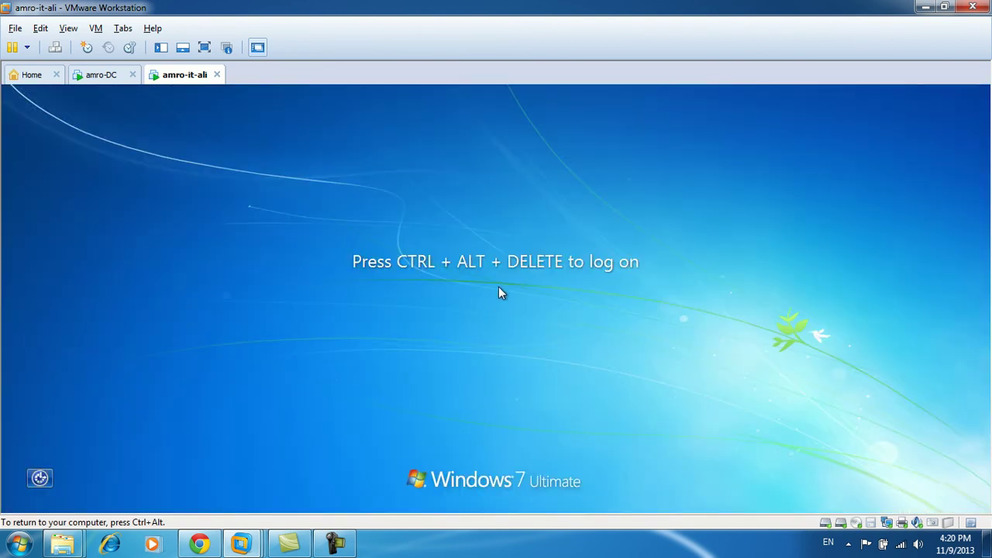
pyautogui.write('••••••••')
pyautogui.press('Return')
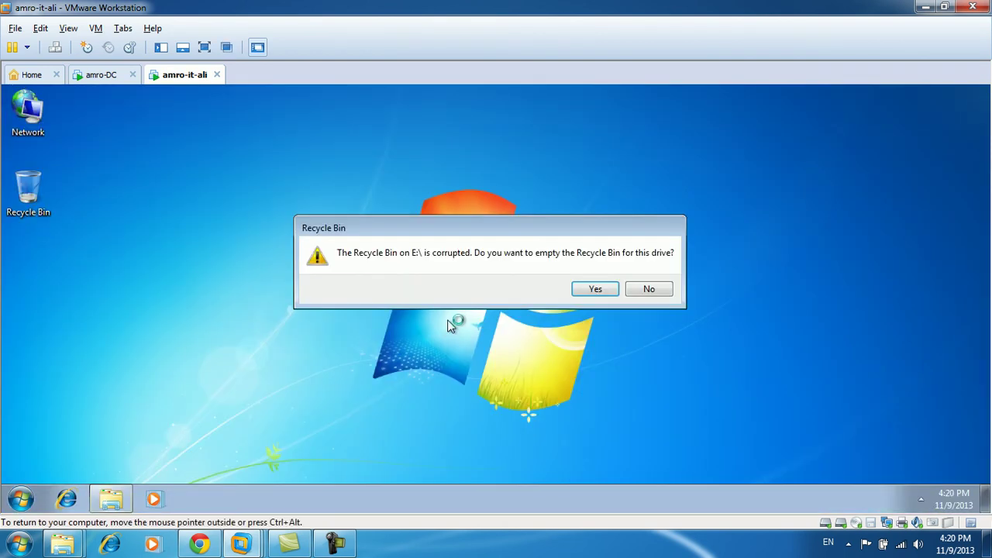
pyautogui.click(649, 289)
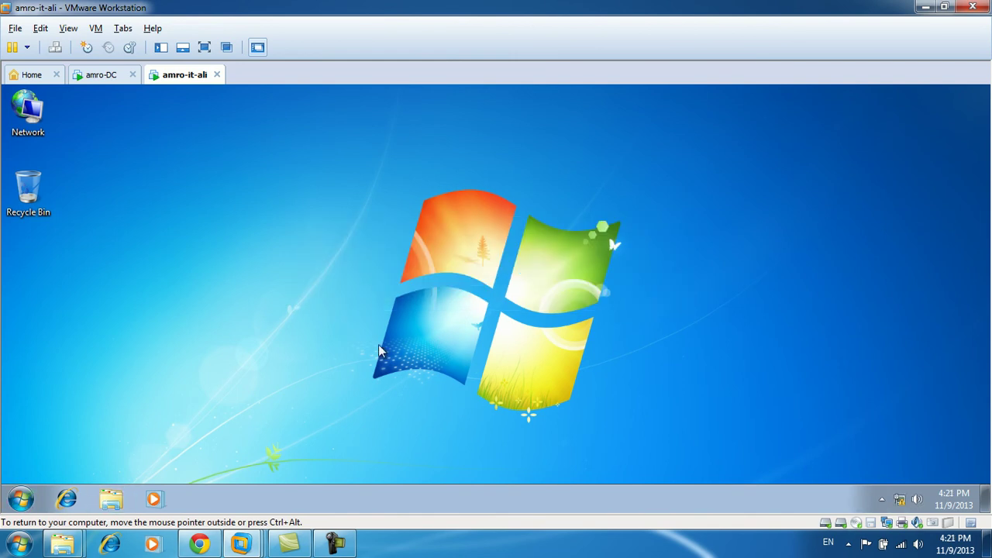
# Open Sync Center's single khaleddata conflict, keep the server's version, and close the Conflicts window.
pyautogui.click(881, 501)
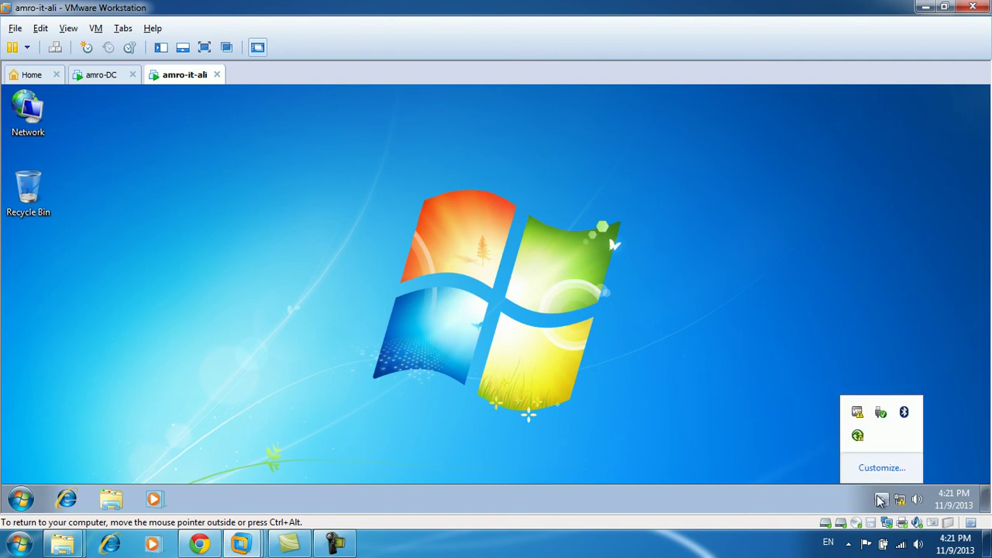
pyautogui.click(858, 436)
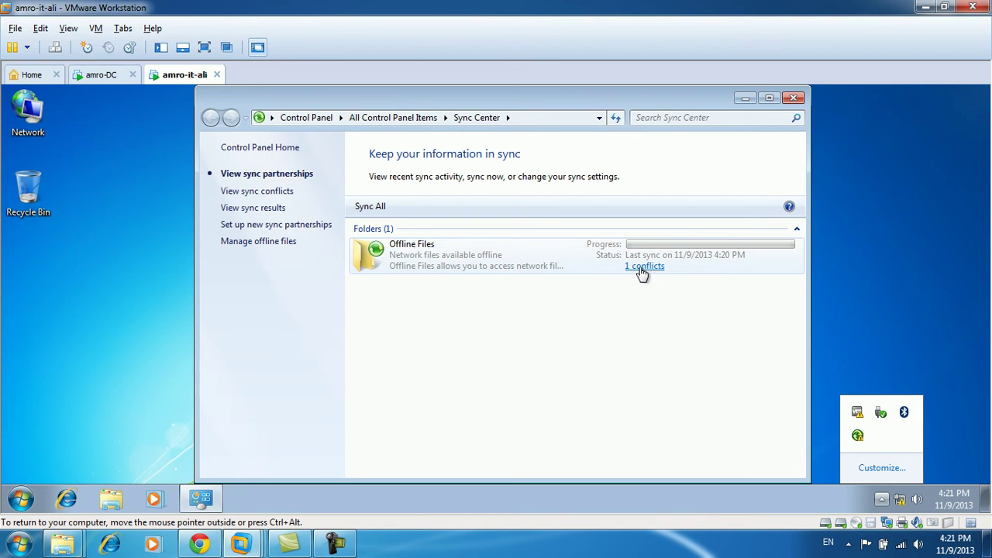
pyautogui.click(645, 267)
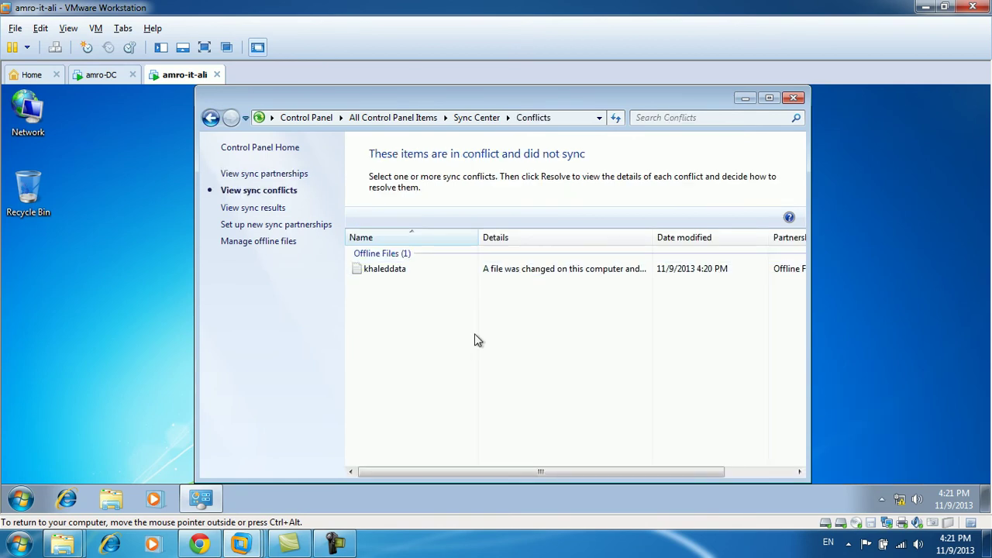
pyautogui.doubleClick(404, 269)
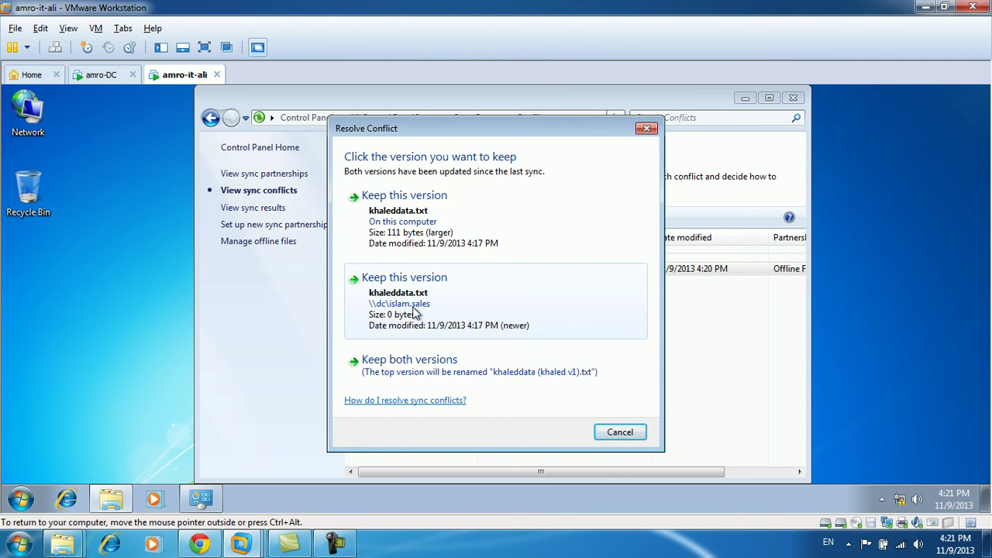
pyautogui.click(413, 314)
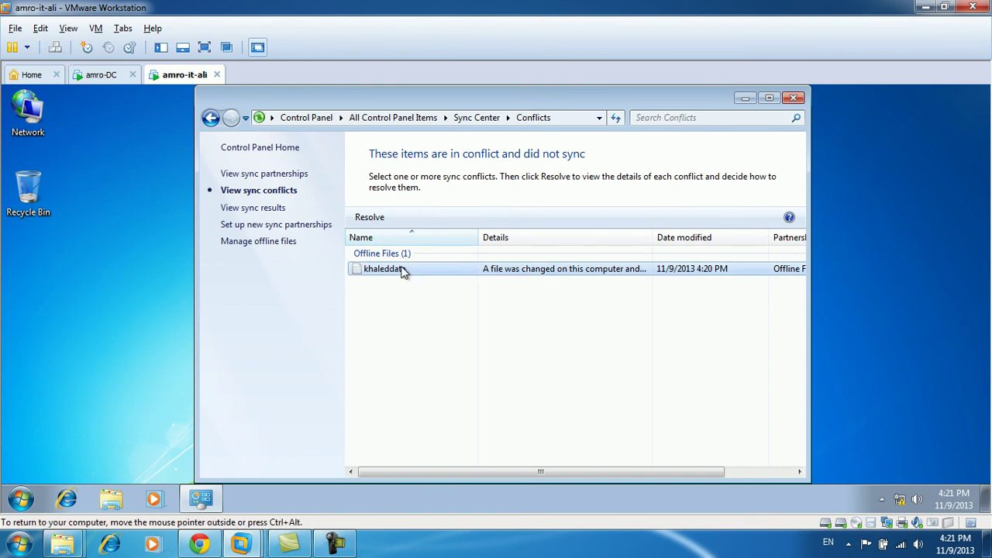
pyautogui.click(794, 98)
pyautogui.rightClick(441, 229)
pyautogui.click(476, 270)
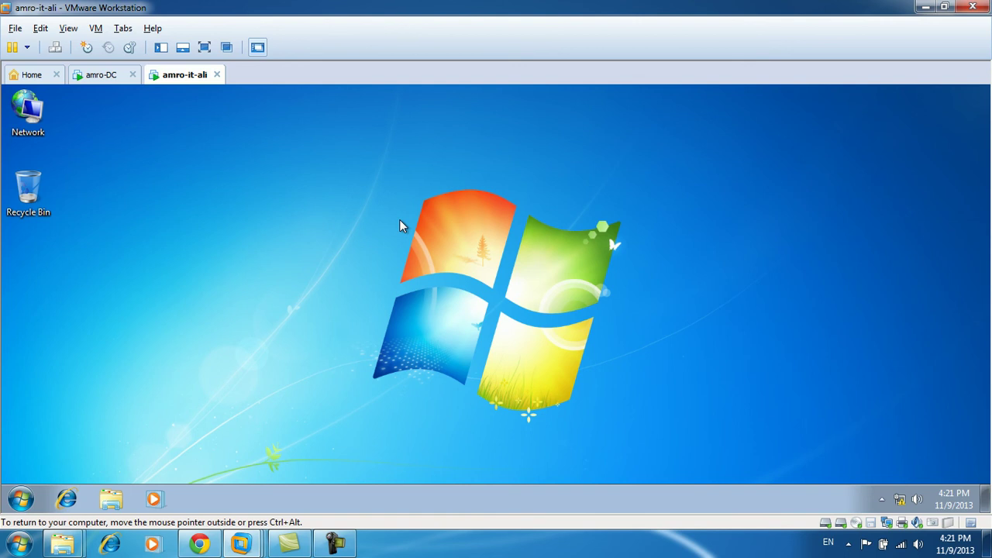
pyautogui.click(101, 74)
pyautogui.doubleClick(194, 178)
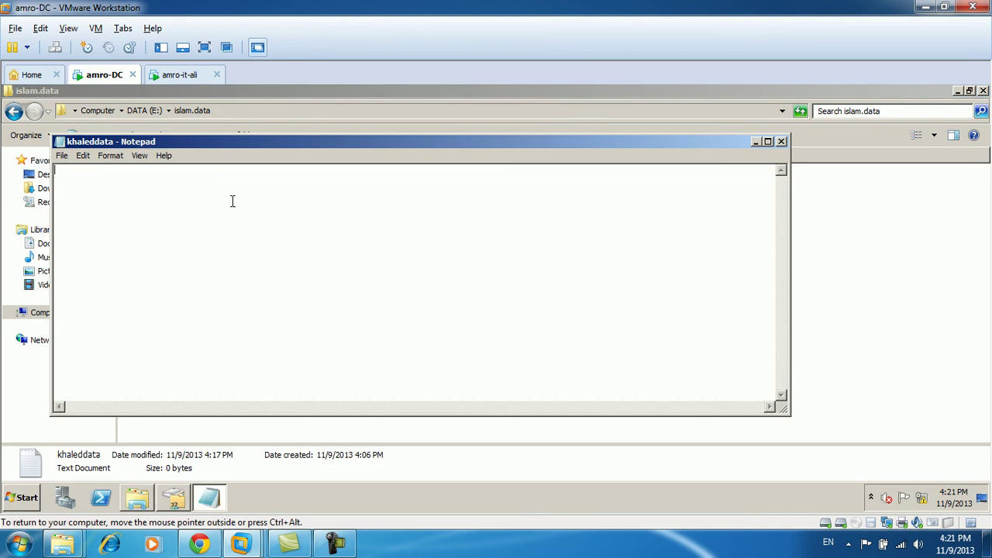
pyautogui.hotkey('alt', 'F4')
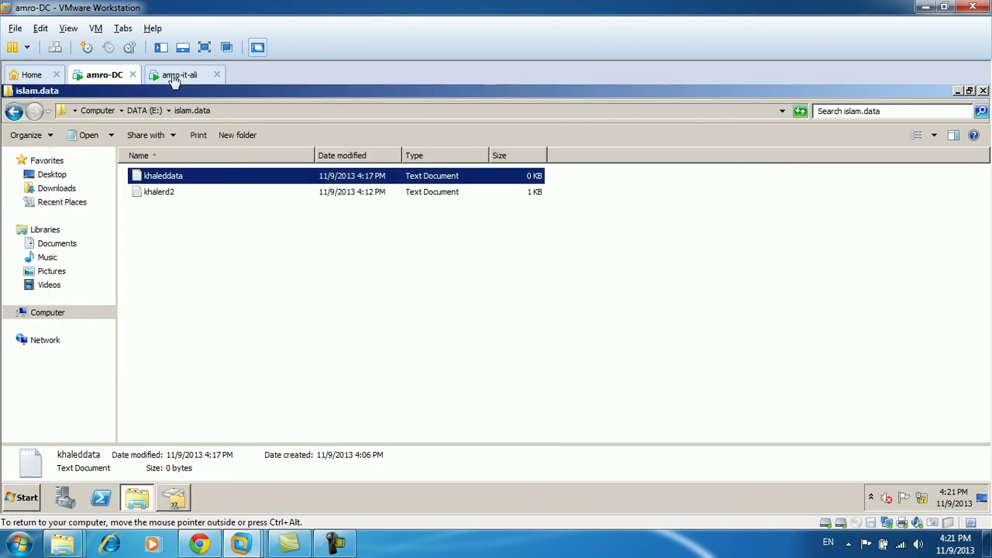
pyautogui.click(179, 74)
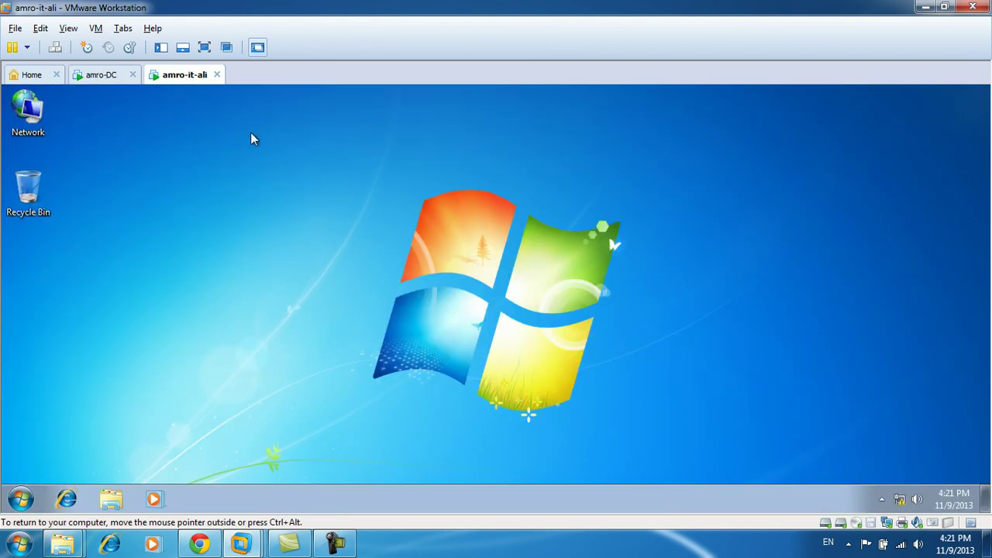
pyautogui.click(847, 543)
pyautogui.click(525, 418)
pyautogui.click(337, 547)
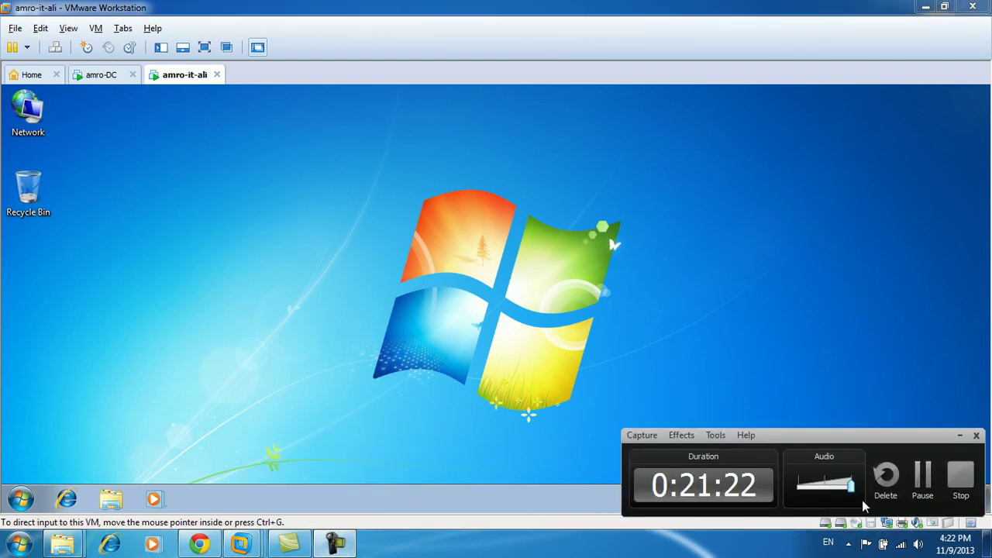